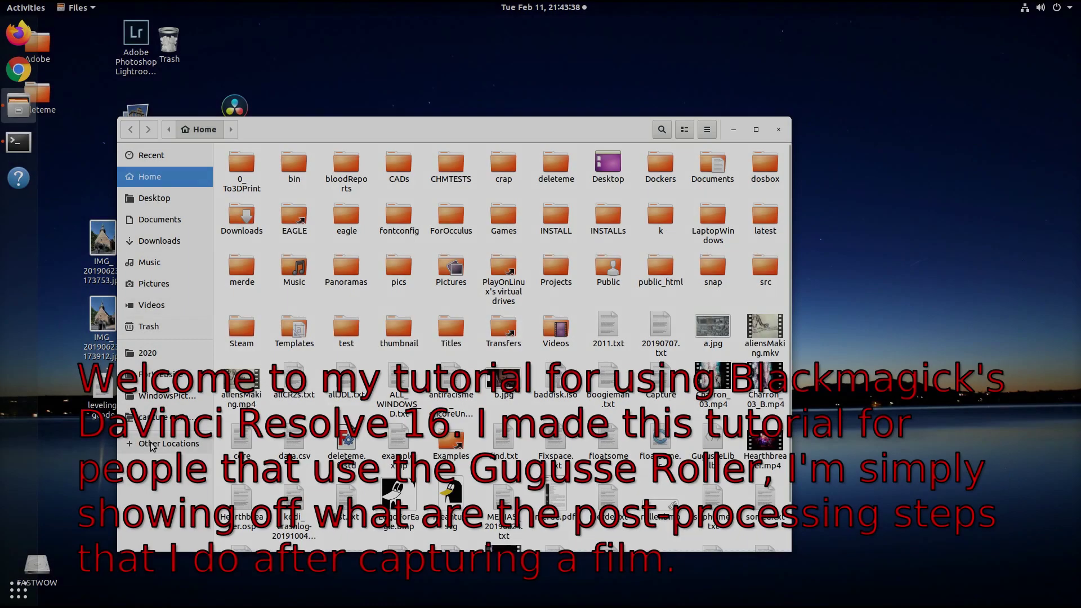
Open FASTWOW > Short001 and scroll through its numbered JPEG frames, 00000.jpg to past 01500.jpg.
left_click(168, 443)
left_click(276, 205)
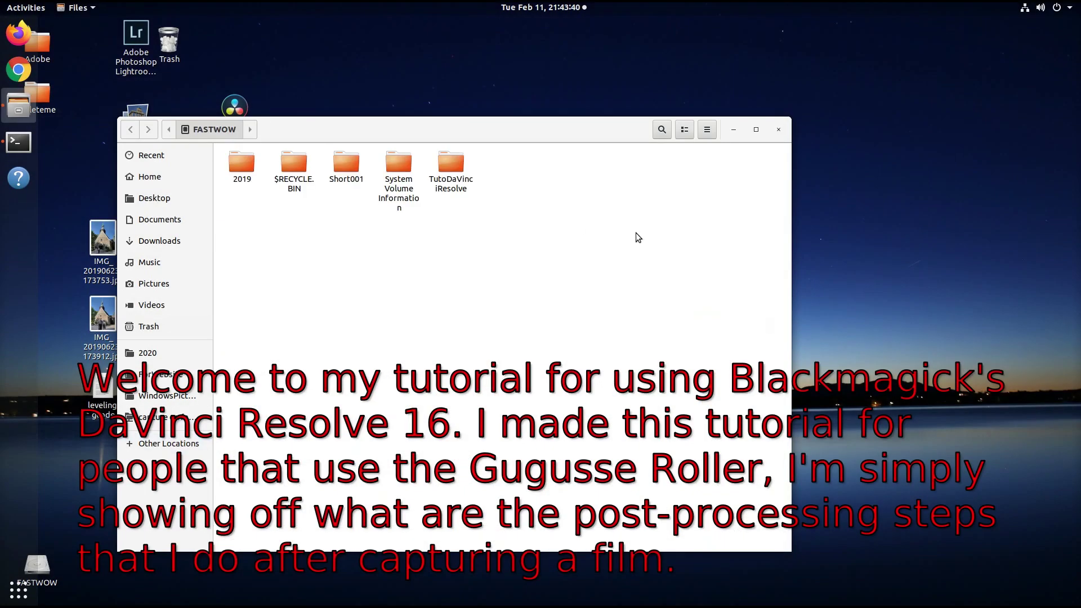
double_click(347, 165)
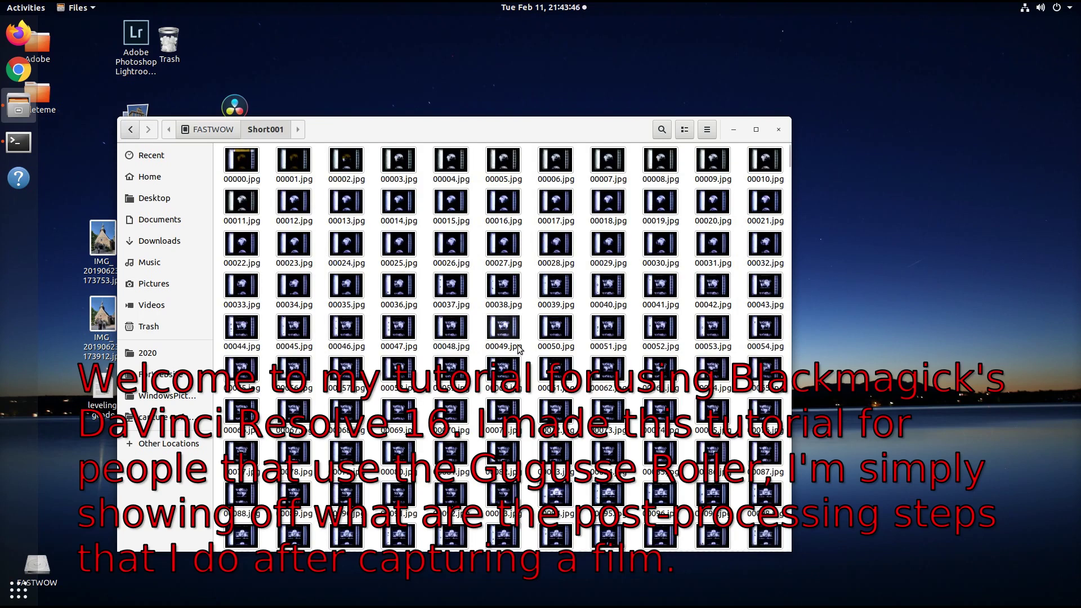
scroll(563, 349, "down", 3)
scroll(563, 349, "down", 9)
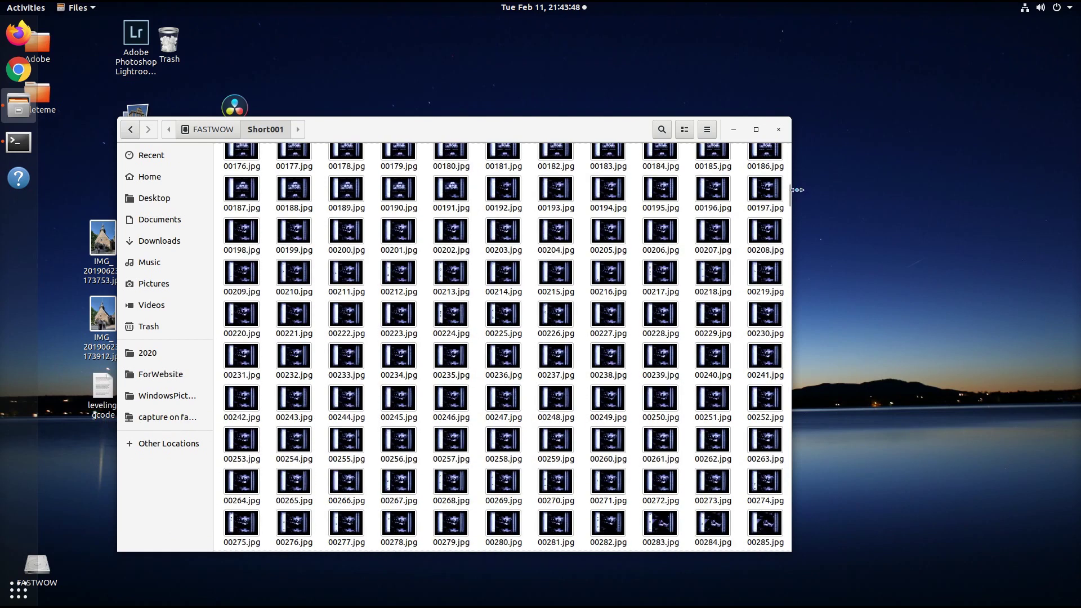
left_click_drag(789, 194, 777, 533)
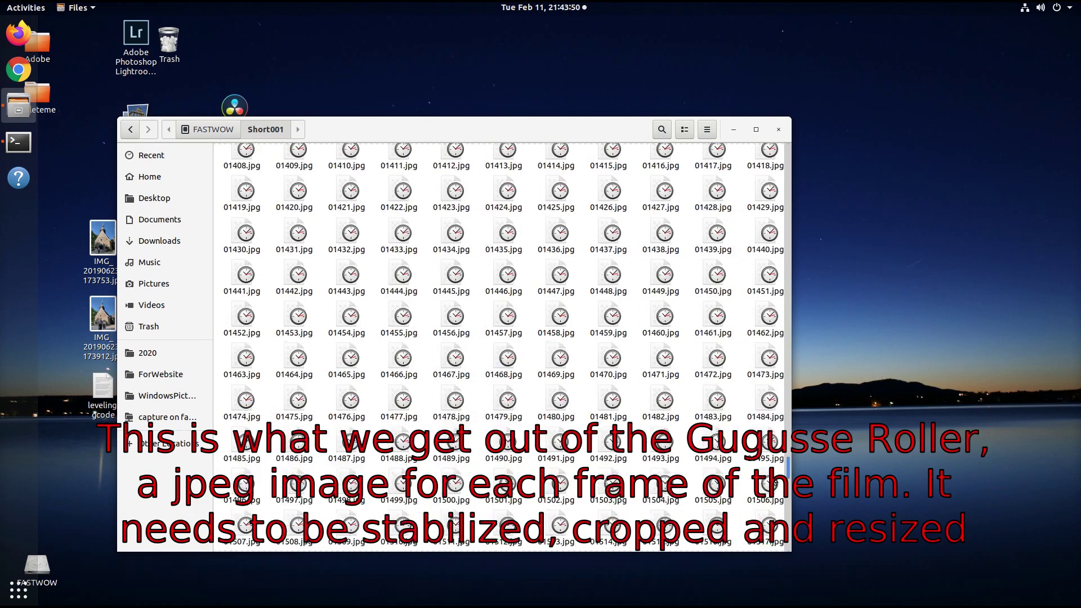
scroll(582, 298, "up", 20)
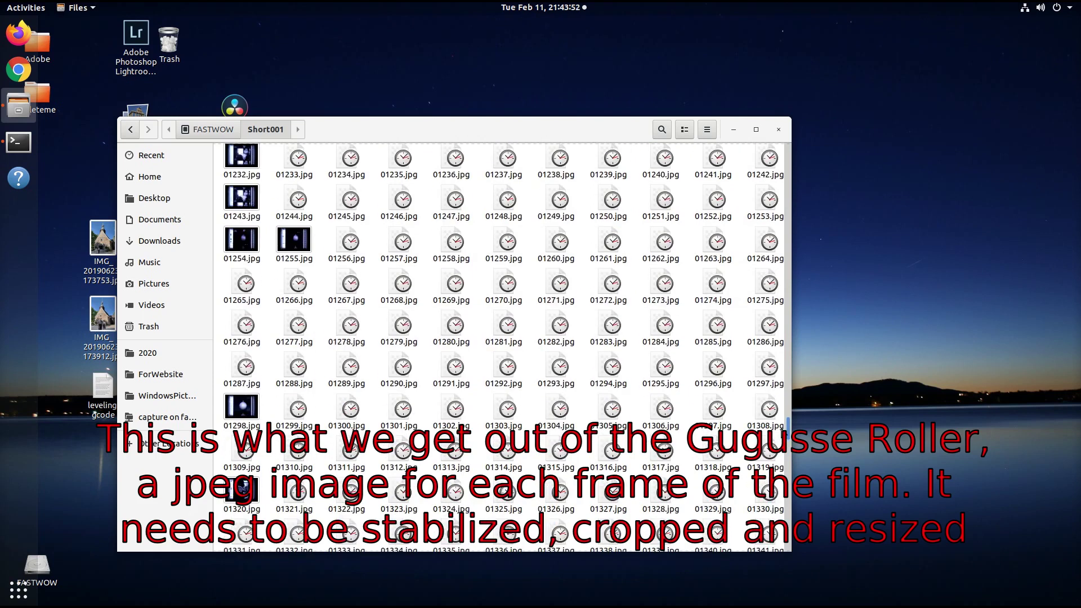
Preview frame 01255.jpg in Image Viewer, then launch DaVinci Resolve 16 to its Projects manager.
double_click(294, 241)
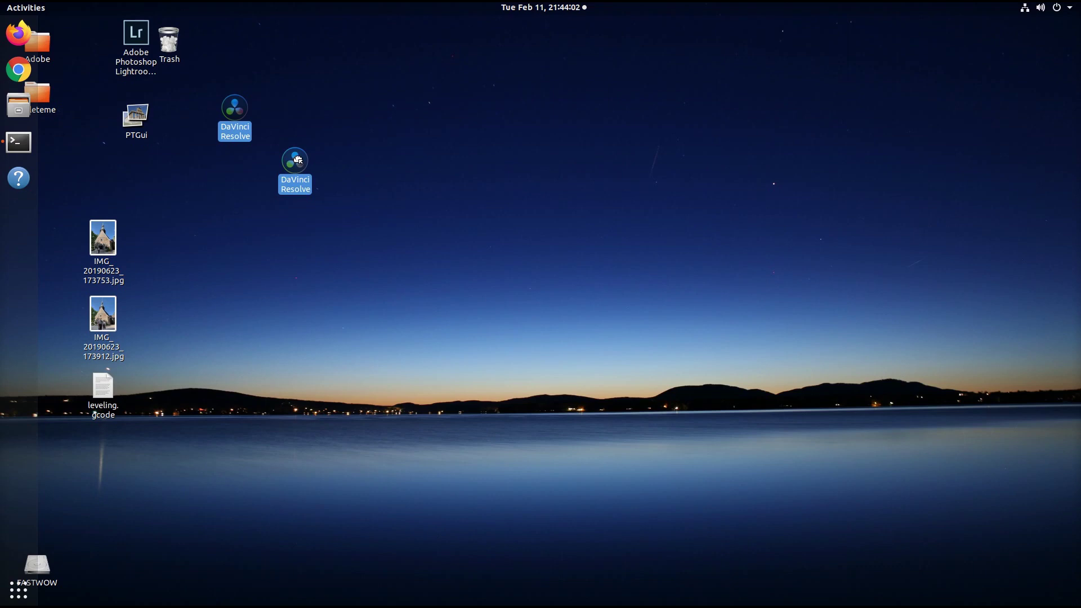
double_click(297, 160)
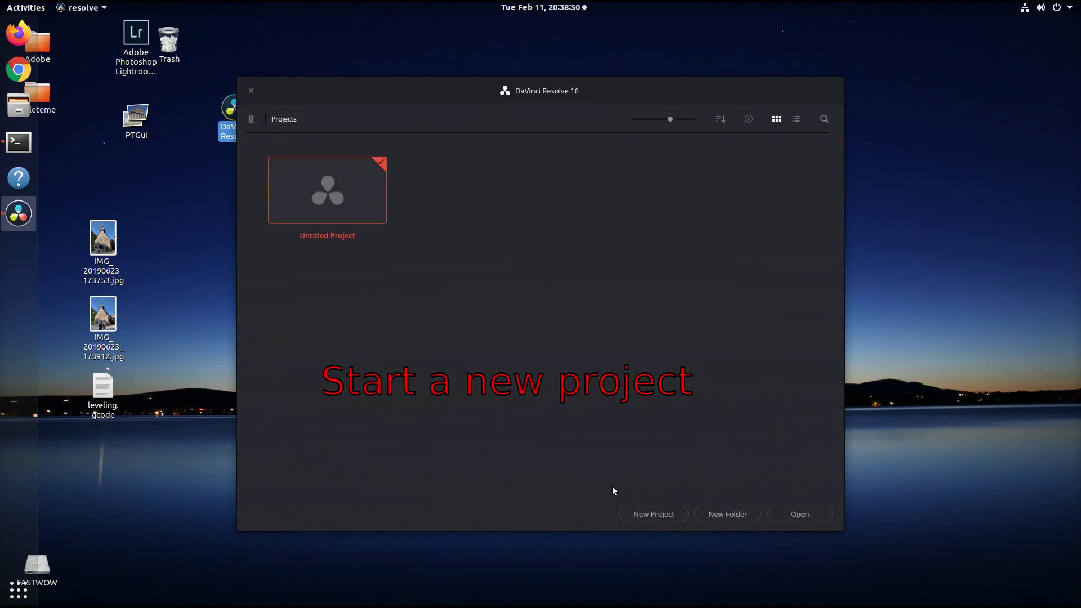
Create and open a new project named 'Tuto'.
left_click(651, 516)
type("Tu")
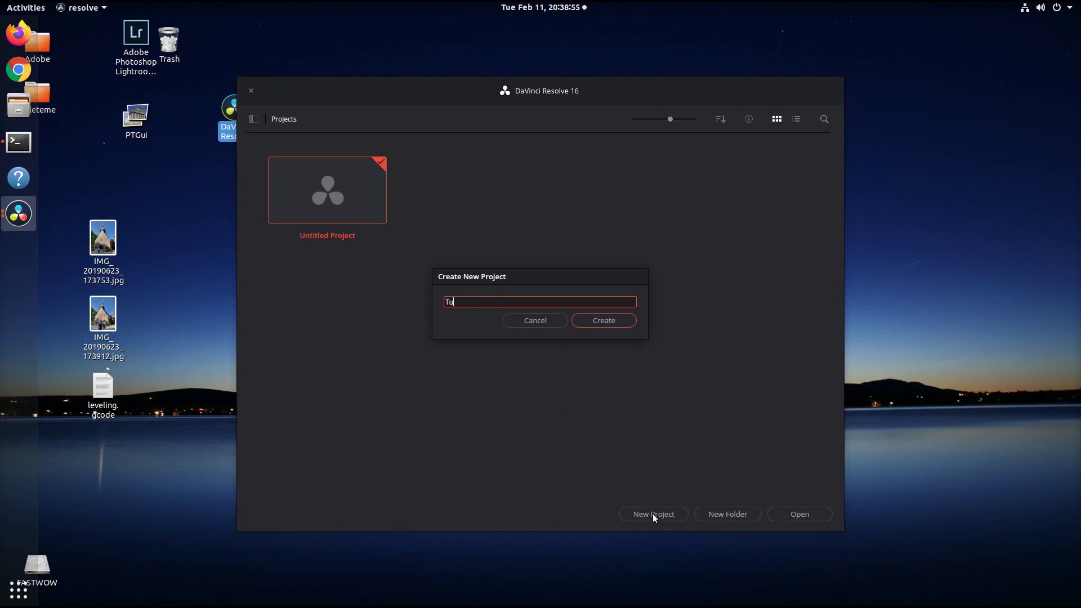
type("to")
key("Return")
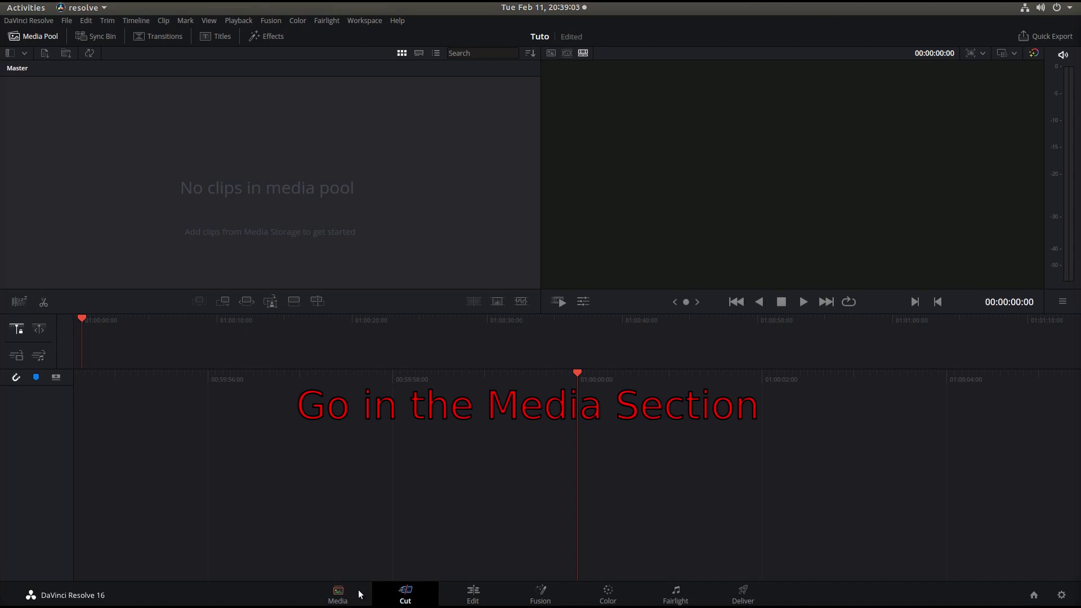
left_click(337, 598)
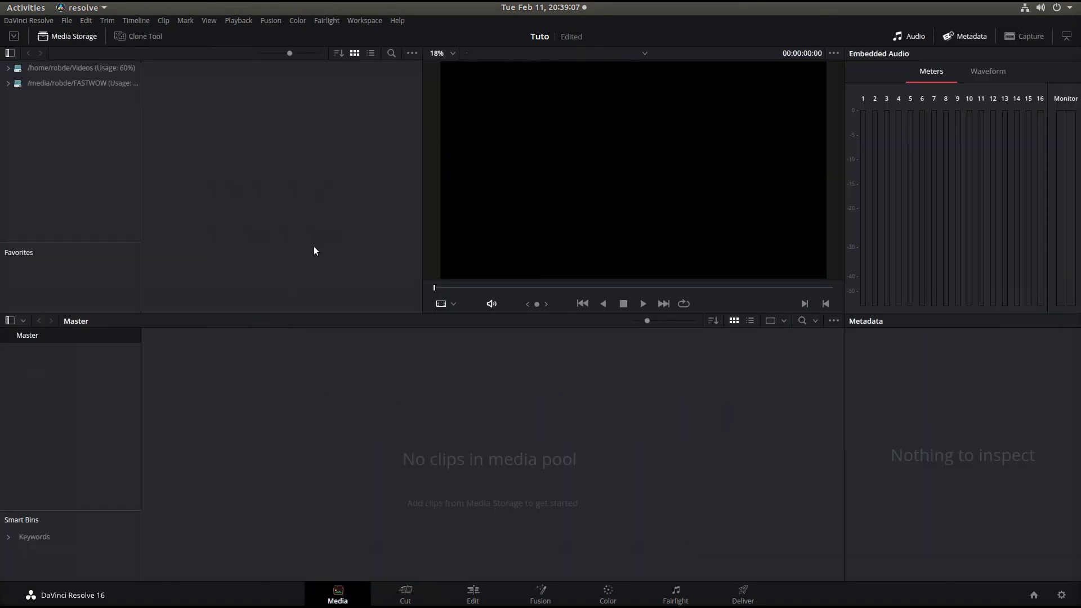
right_click(39, 114)
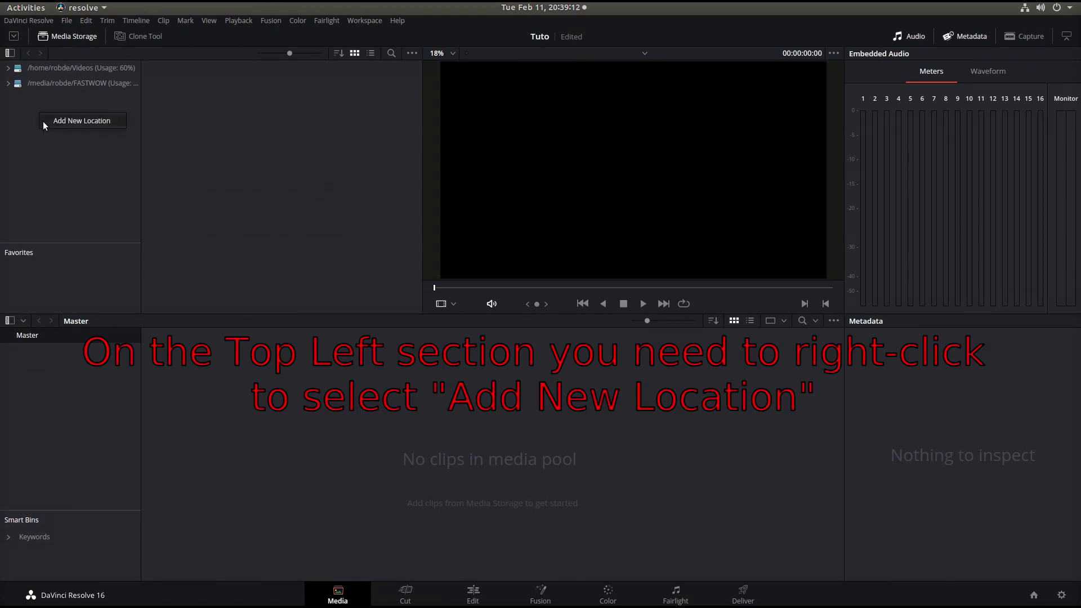
left_click(44, 123)
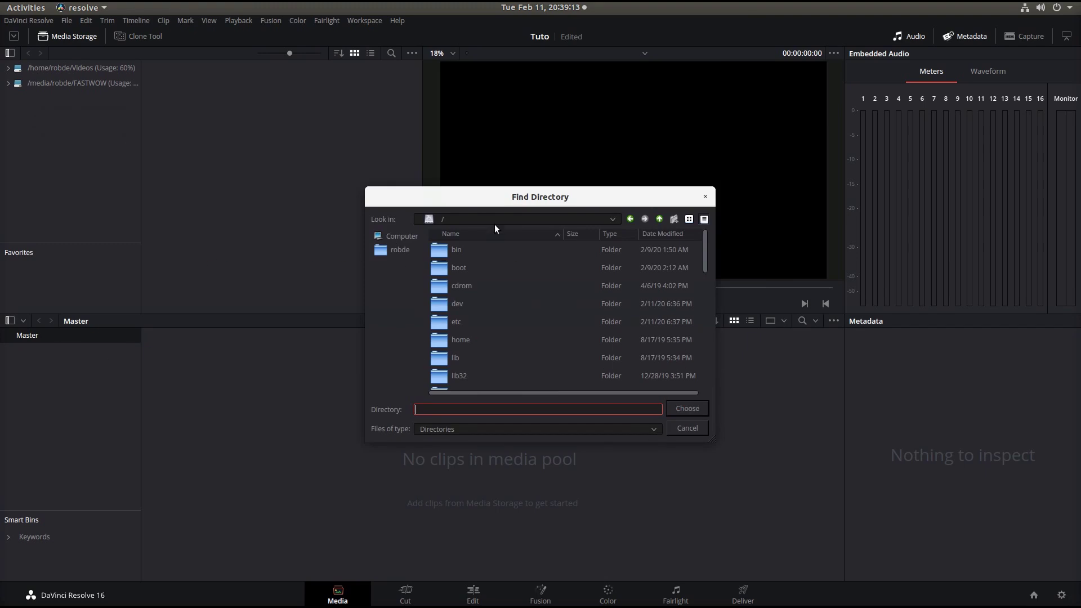
left_click(689, 432)
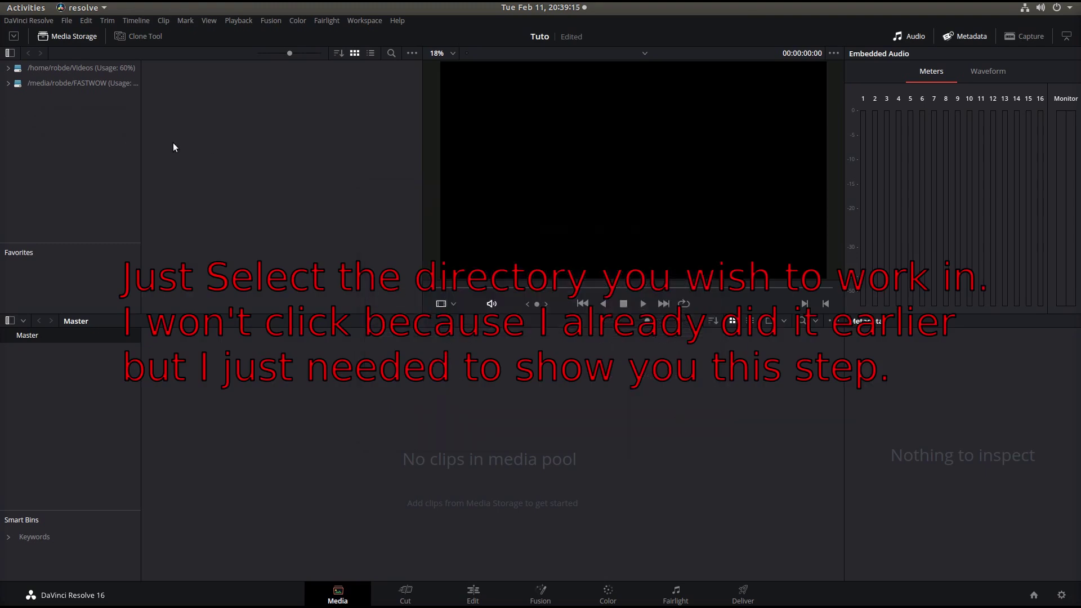
left_click(19, 84)
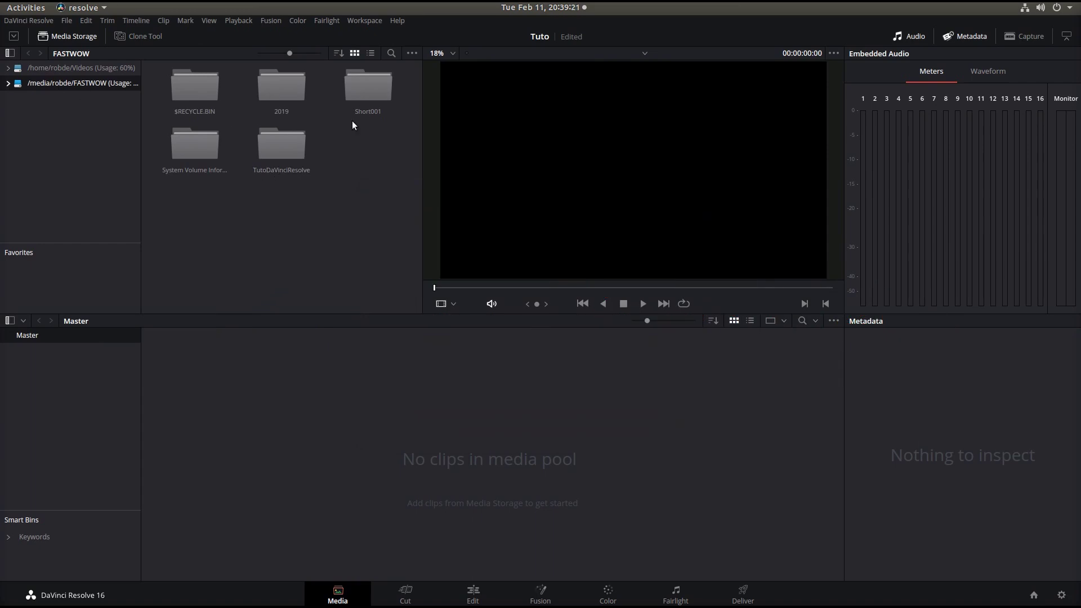
left_click(358, 93)
left_click(195, 80)
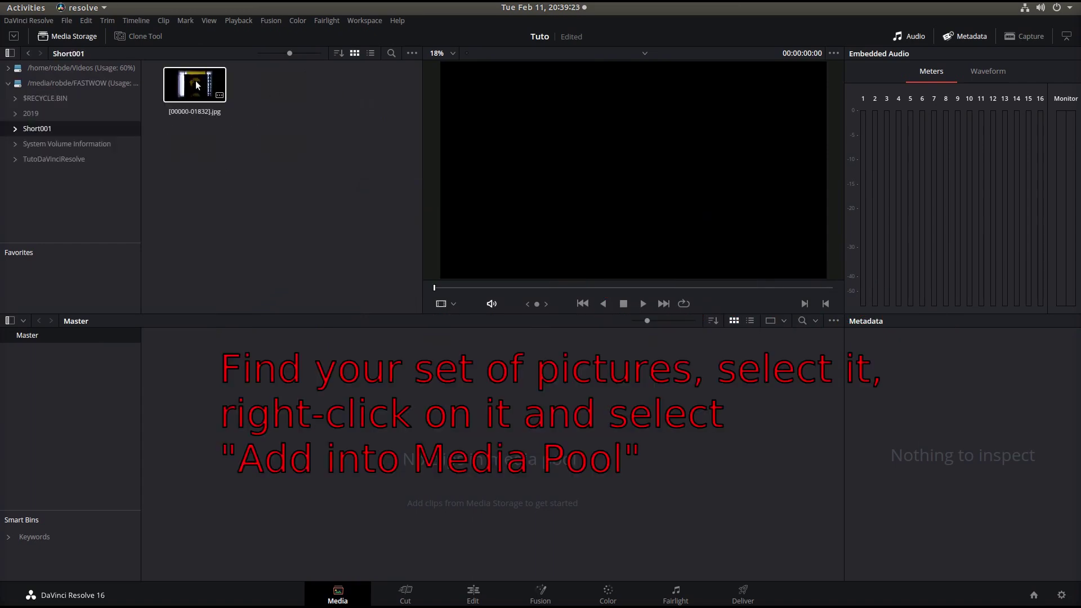
right_click(192, 84)
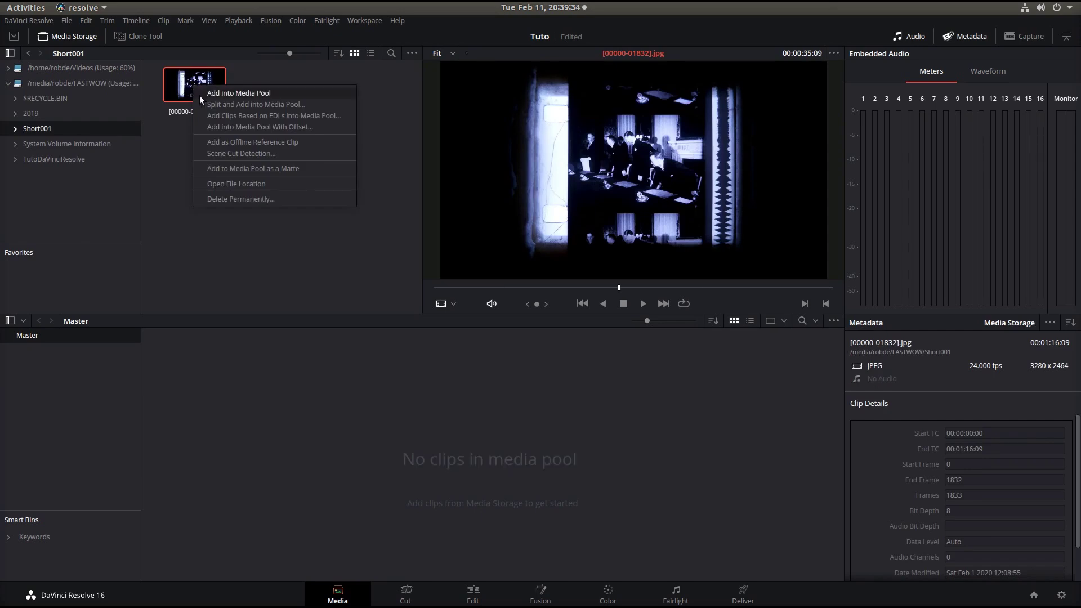
left_click(221, 94)
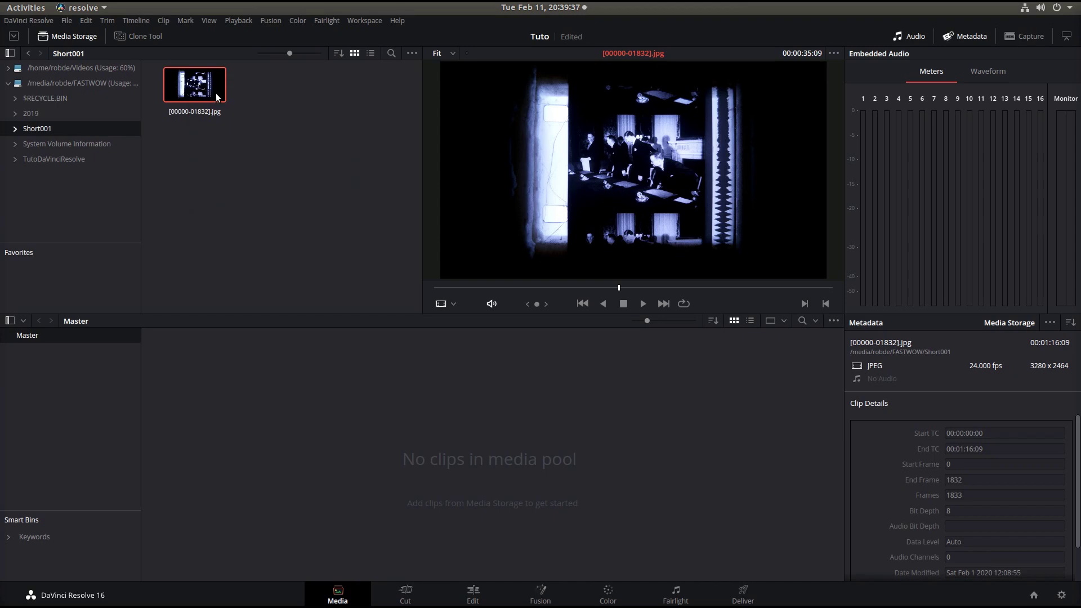
left_click(232, 414)
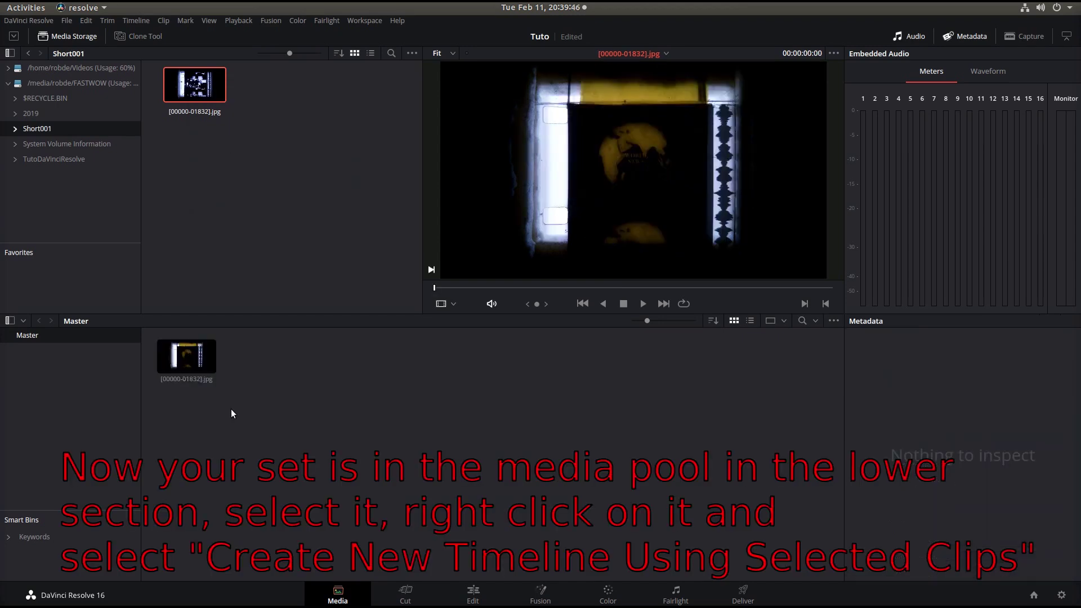
right_click(184, 351)
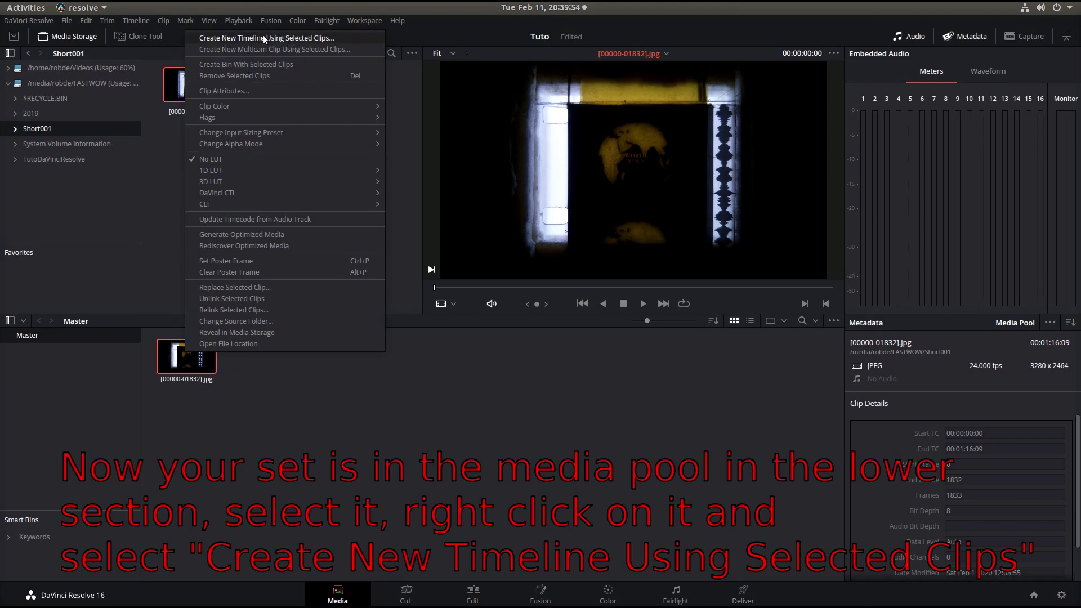
left_click(233, 37)
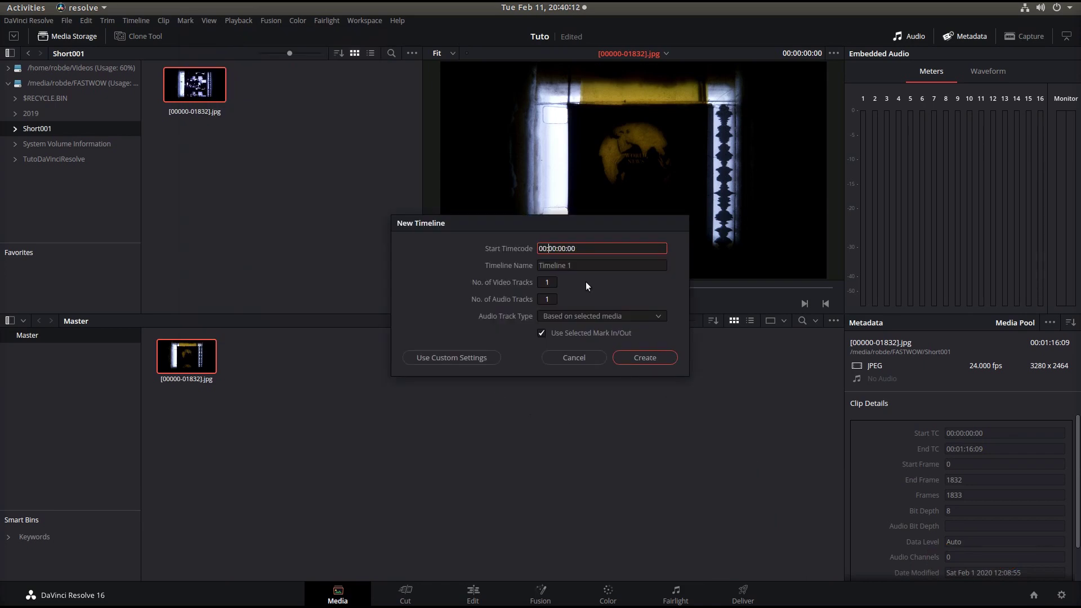
left_click(644, 357)
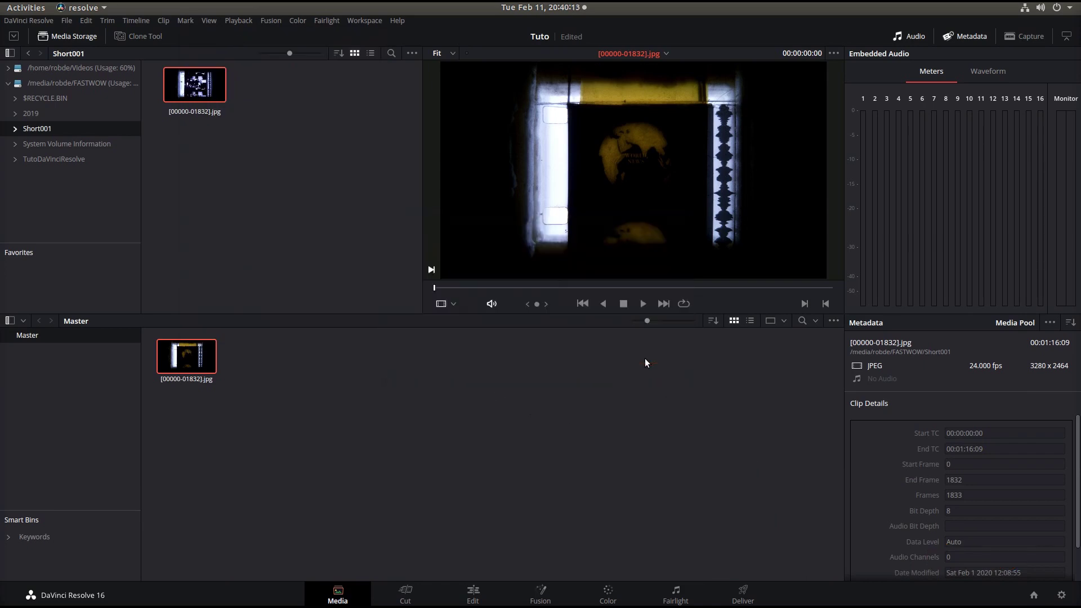
On the Fusion page, place MediaOut1 right beside MediaIn1 and enlarge the viewers.
left_click(544, 592)
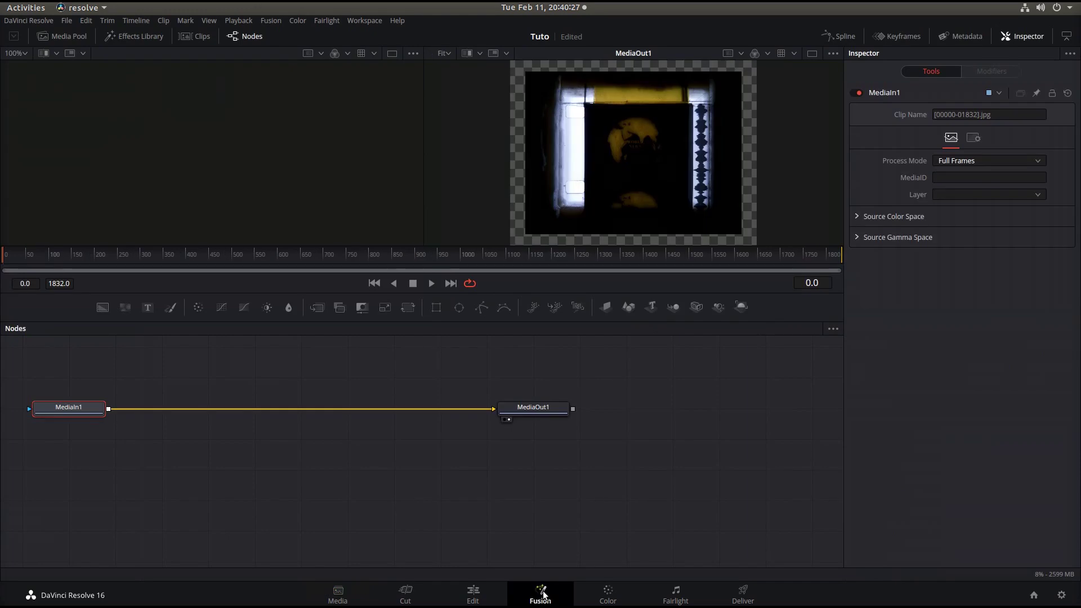
left_click_drag(528, 413, 167, 411)
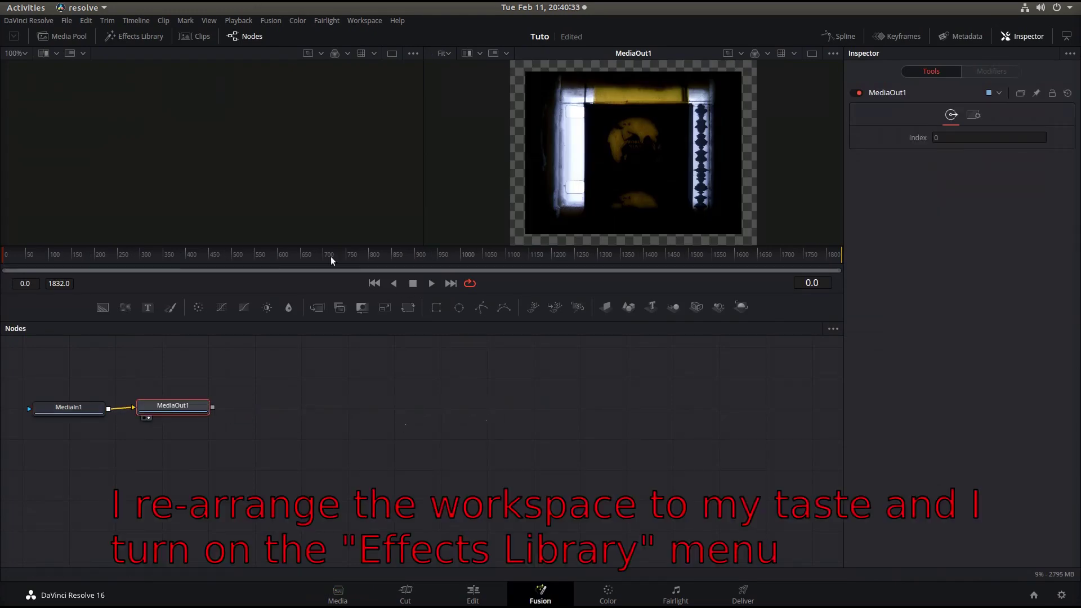
left_click_drag(306, 266, 306, 368)
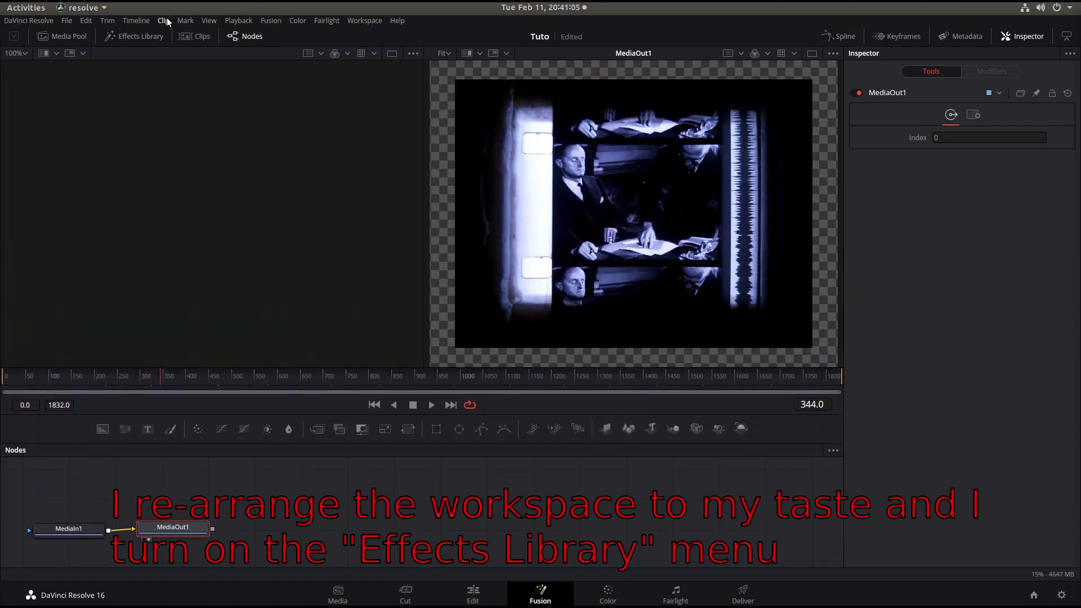
Show the Effects Library with its Tools categories expanded and widen the MediaOut1 viewer.
left_click(144, 37)
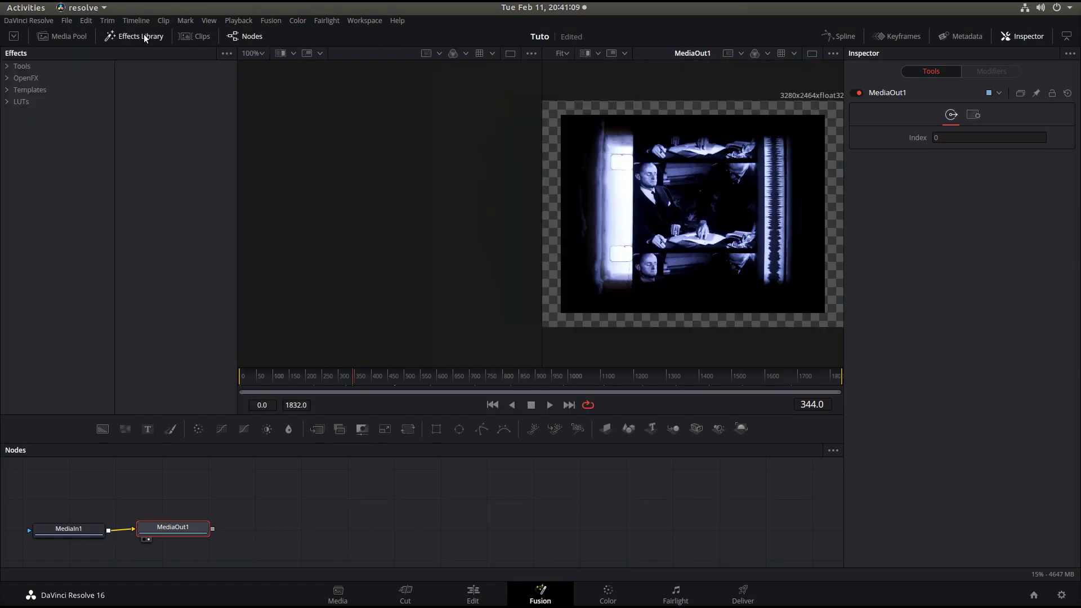
left_click_drag(541, 302, 328, 283)
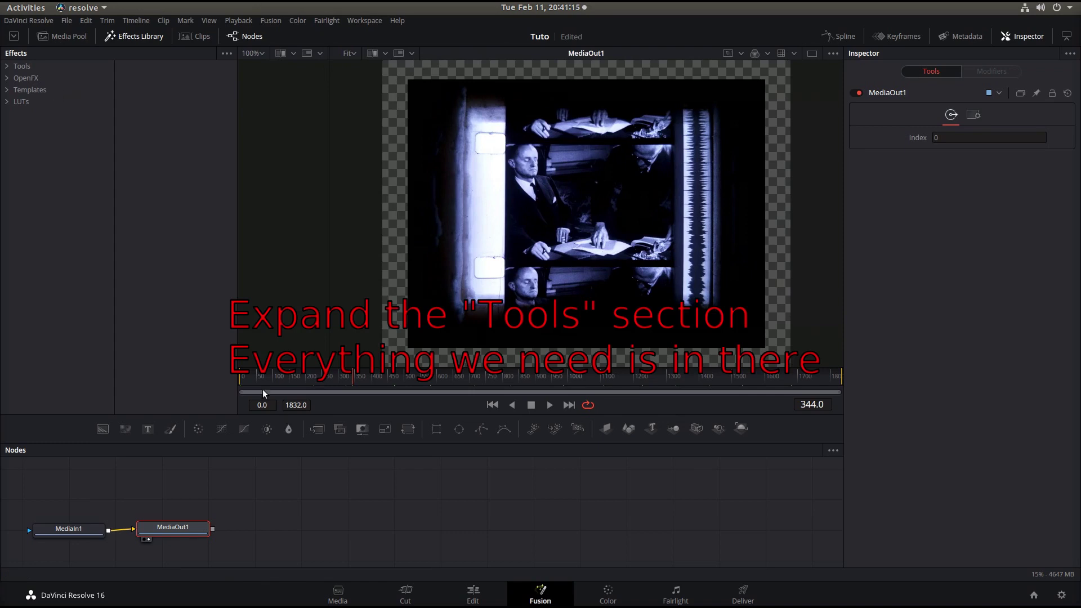
left_click(8, 66)
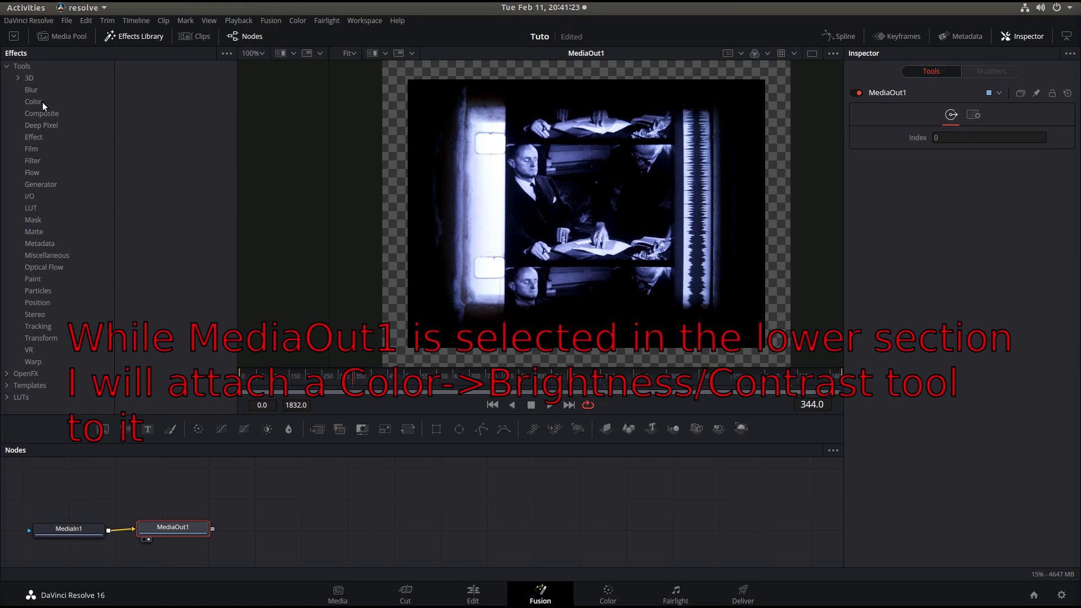
Add a Brightness / Contrast node after MediaOut1 and display it in the right viewer.
left_click(41, 102)
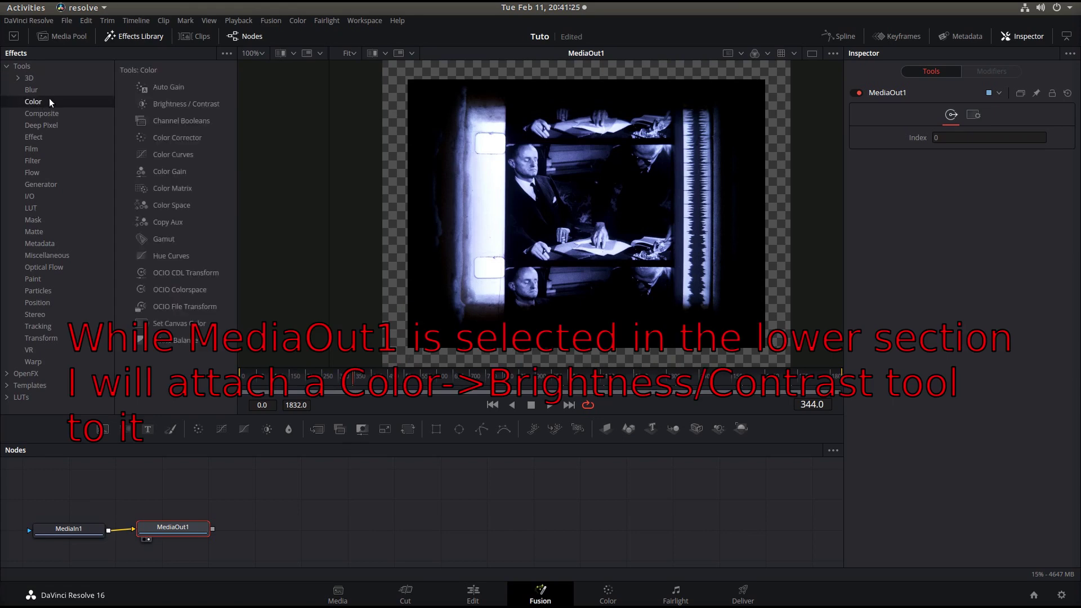
left_click(167, 104)
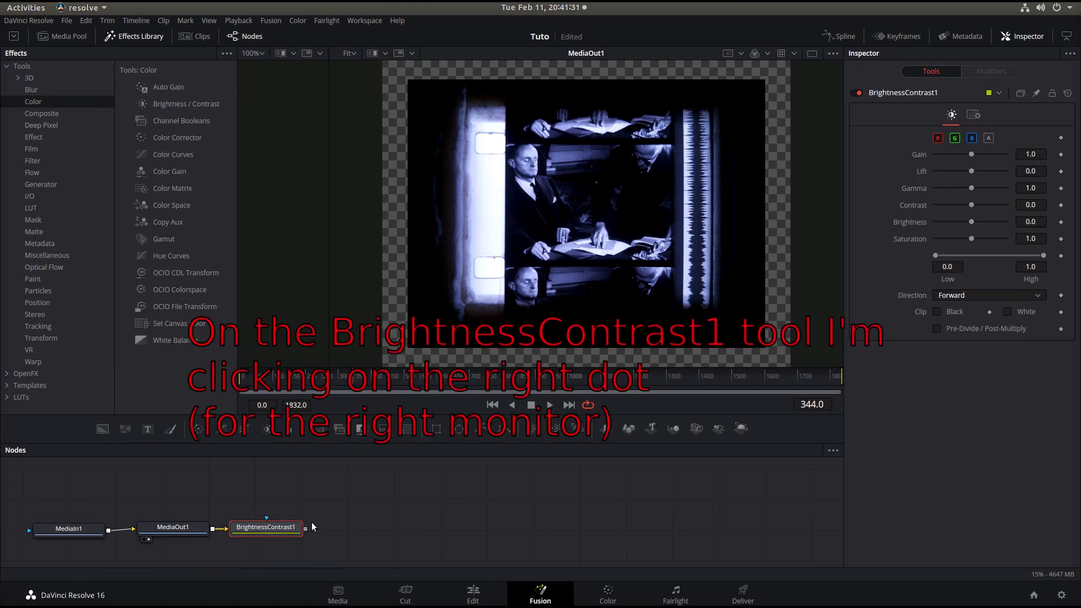
left_click(241, 540)
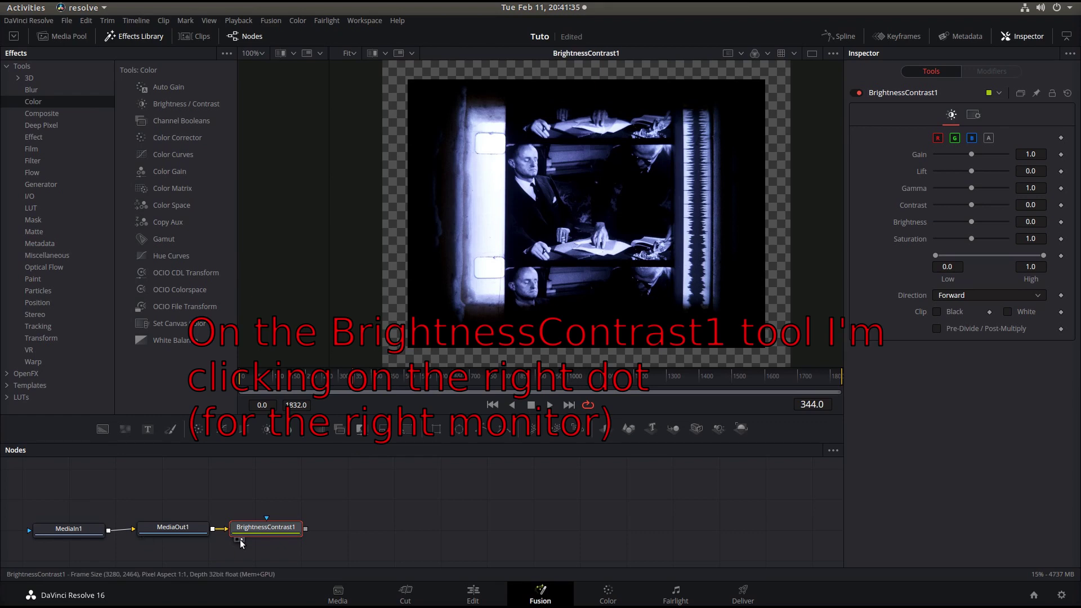
left_click(236, 540)
left_click(236, 540)
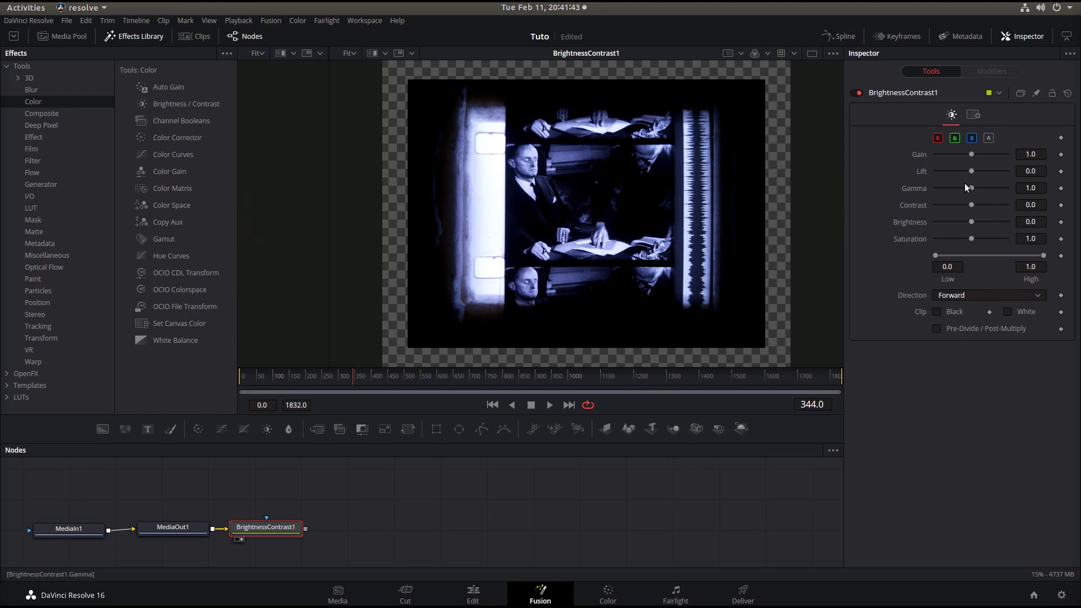
Set BrightnessContrast1 to Gain 0.61, Lift -1.0 and Contrast 0.68 so the sprocket holes stand out.
left_click_drag(971, 205, 989, 206)
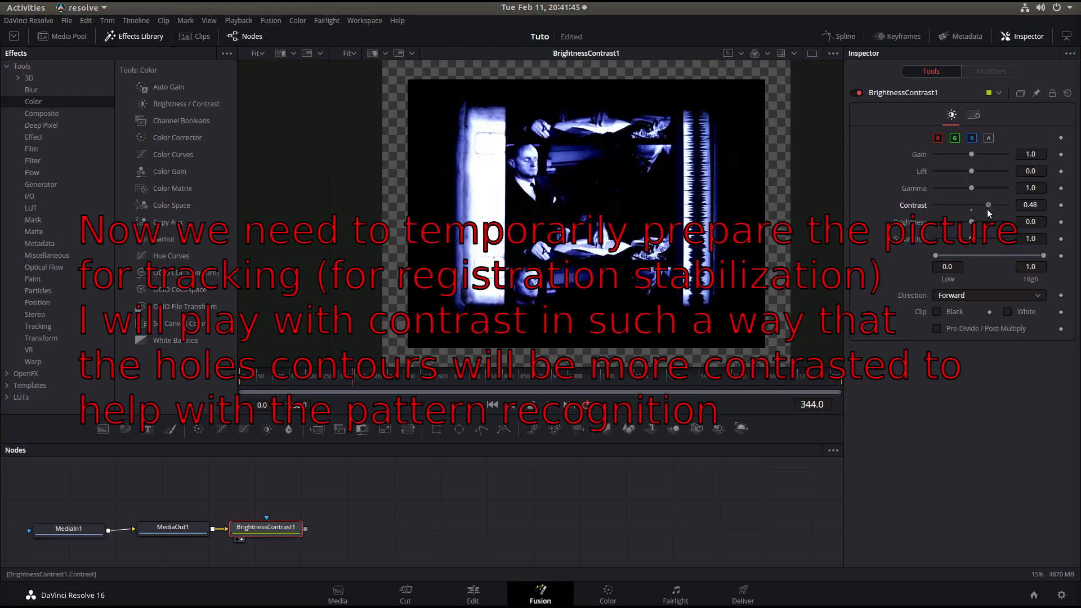
mouse_move(971, 155)
left_mouse_down()
mouse_move(951, 154)
mouse_move(945, 171)
left_mouse_up()
left_click(954, 170)
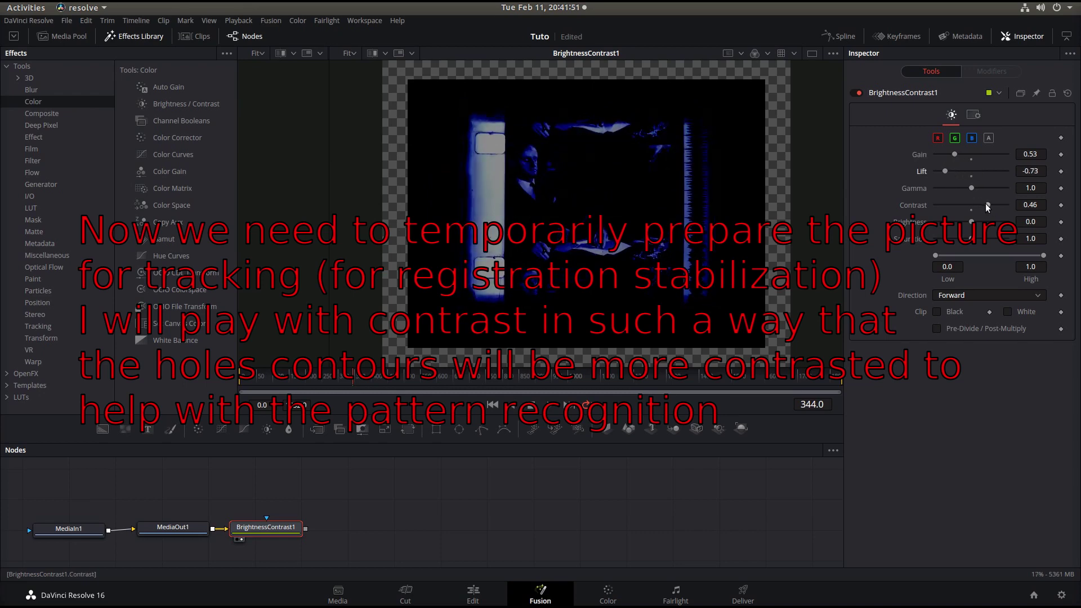
mouse_move(985, 204)
left_mouse_down()
mouse_move(964, 202)
mouse_move(996, 205)
left_mouse_up()
mouse_move(945, 170)
left_mouse_down()
mouse_move(935, 171)
mouse_move(957, 154)
left_mouse_up()
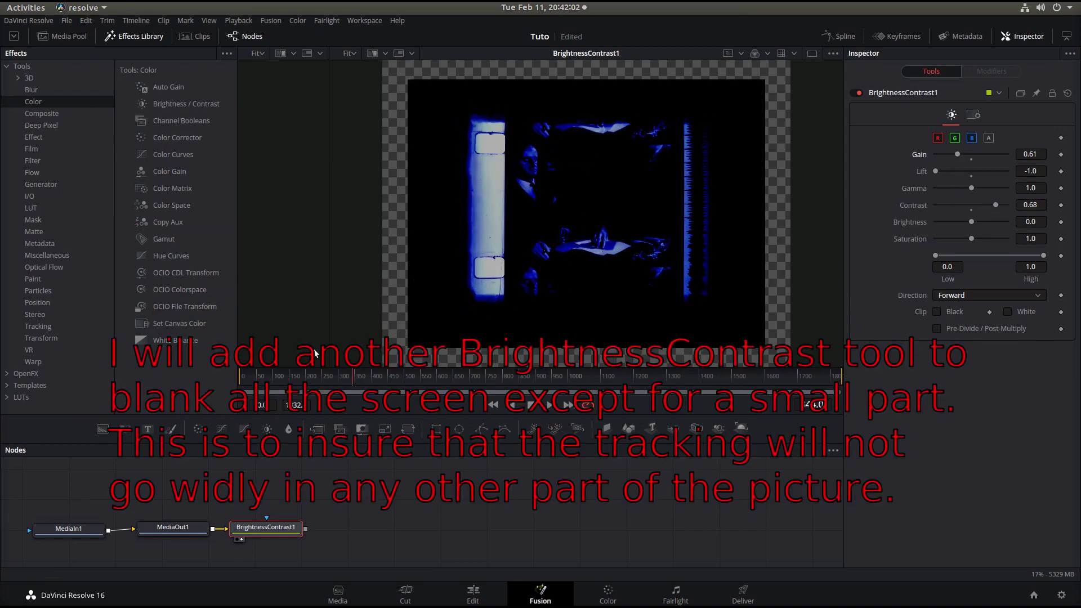
left_click_drag(316, 376, 212, 377)
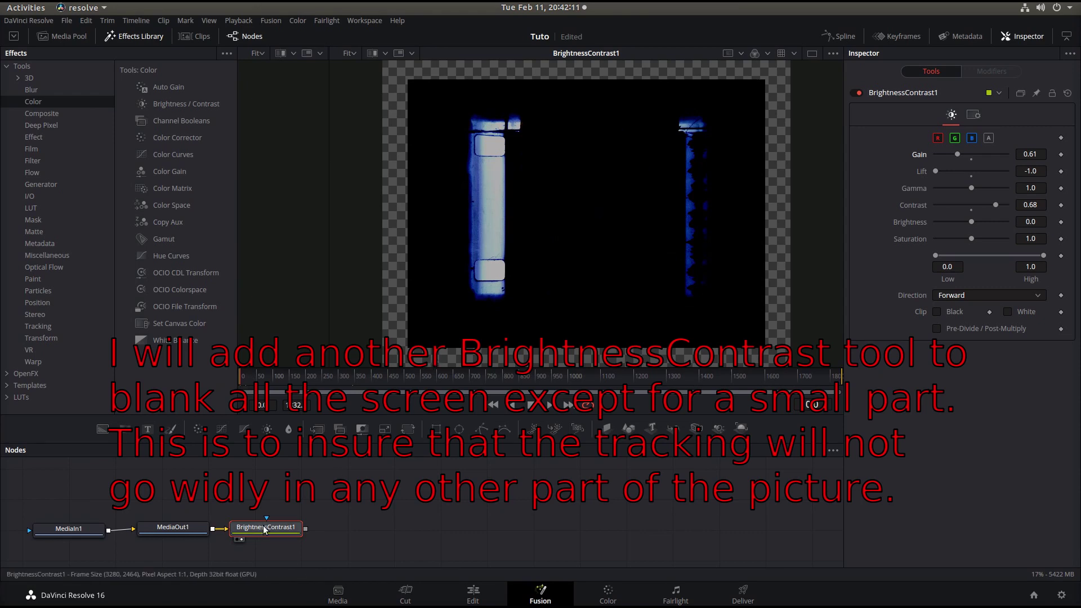
Add BrightnessContrast2 with Gain 0 and Lift -1.0, viewing it in the viewer.
double_click(182, 106)
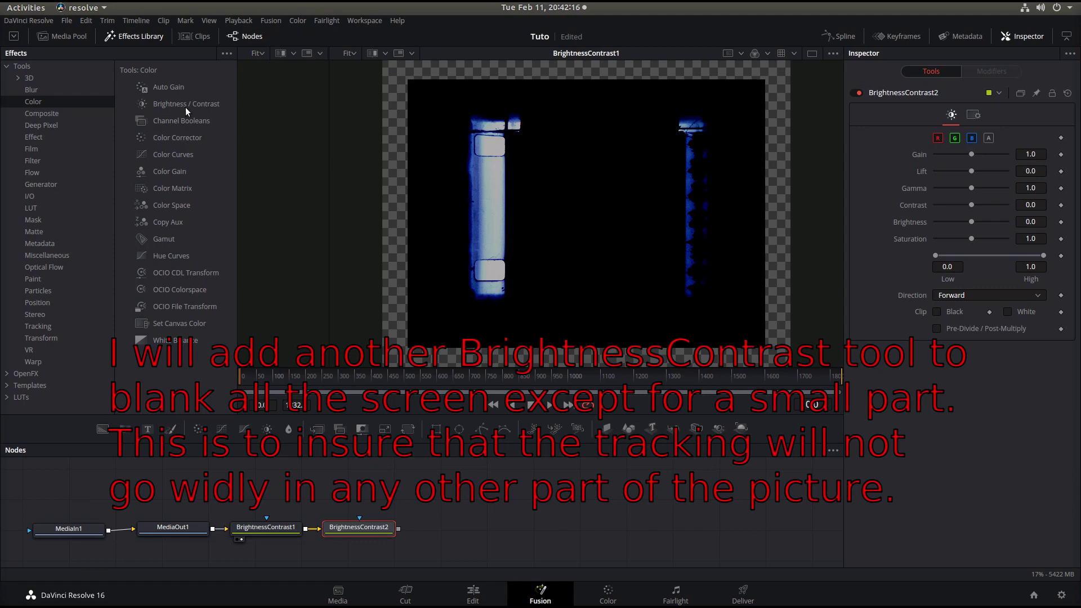
left_click(330, 539)
mouse_move(972, 154)
left_mouse_down()
mouse_move(932, 155)
mouse_move(961, 171)
left_mouse_up()
left_click_drag(887, 180, 392, 475)
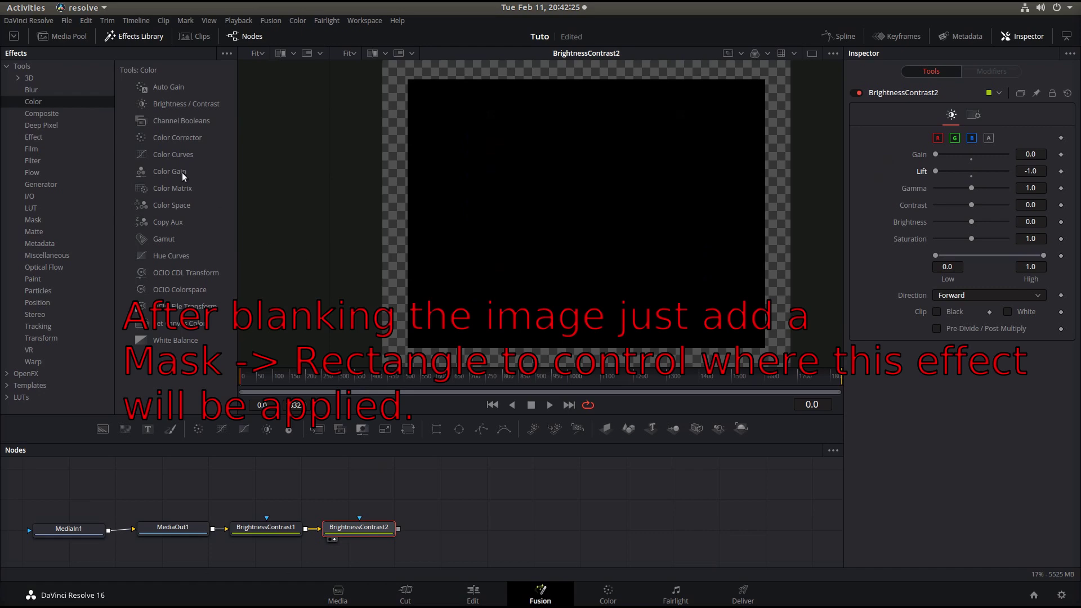
Mask BrightnessContrast2 with an inverted Rectangle sized around a single left perforation.
left_click(33, 221)
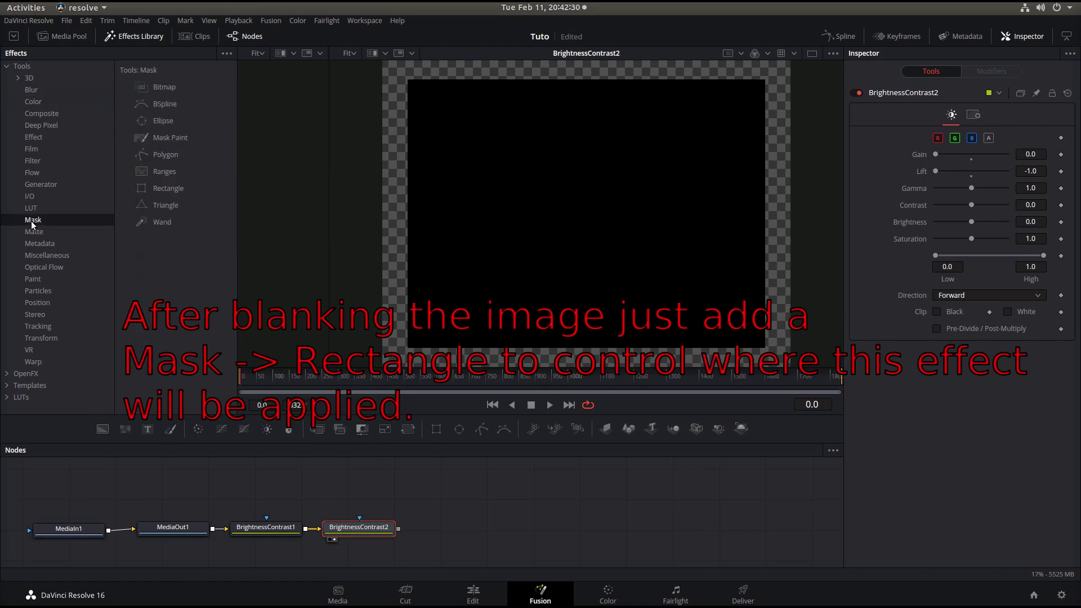
left_click(160, 188)
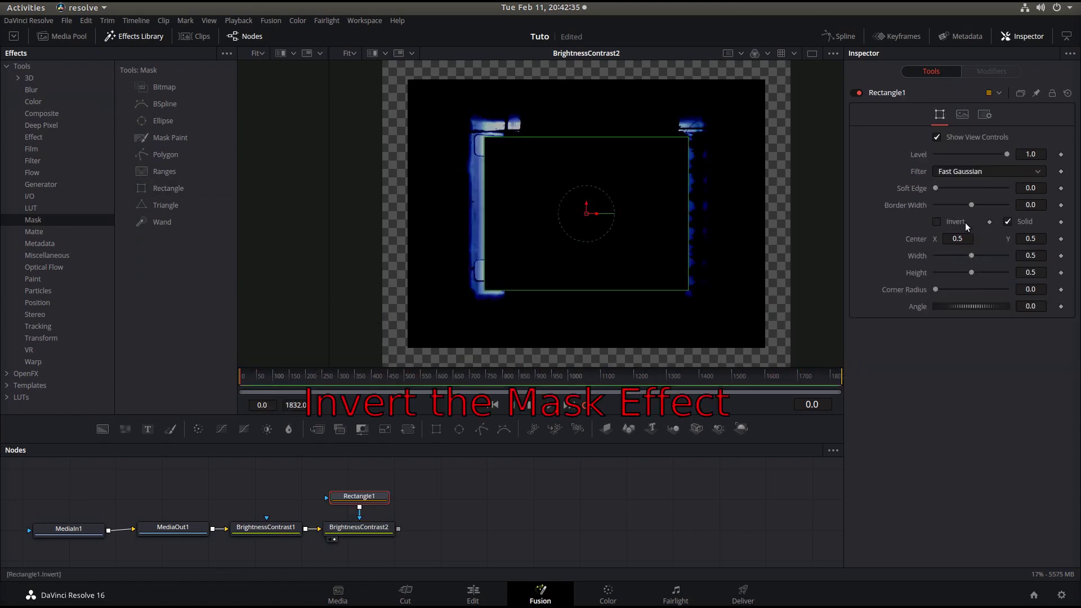
left_click(937, 222)
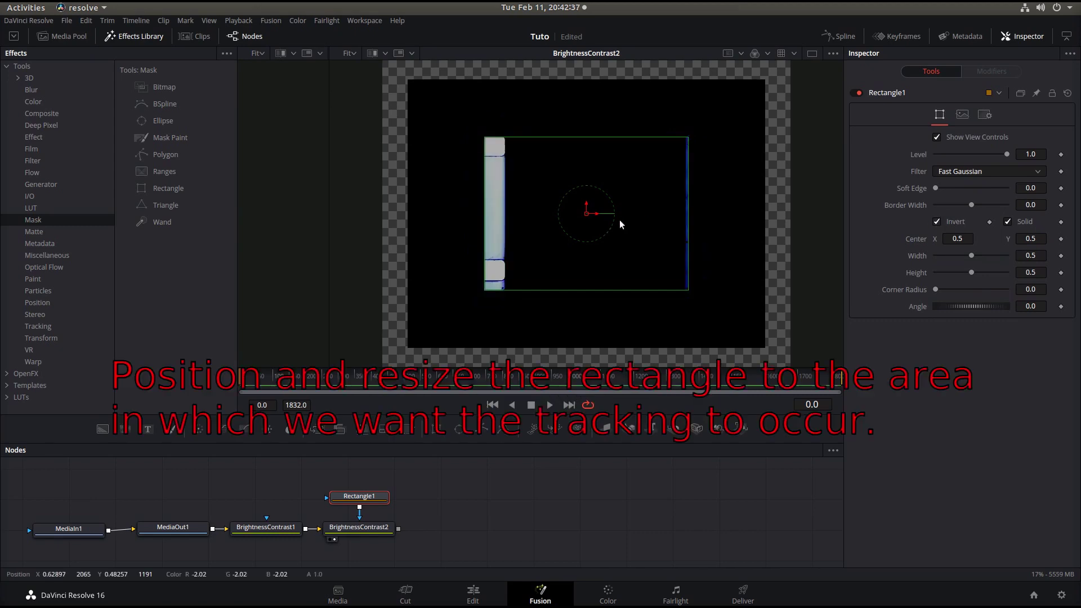
left_click_drag(588, 215, 505, 262)
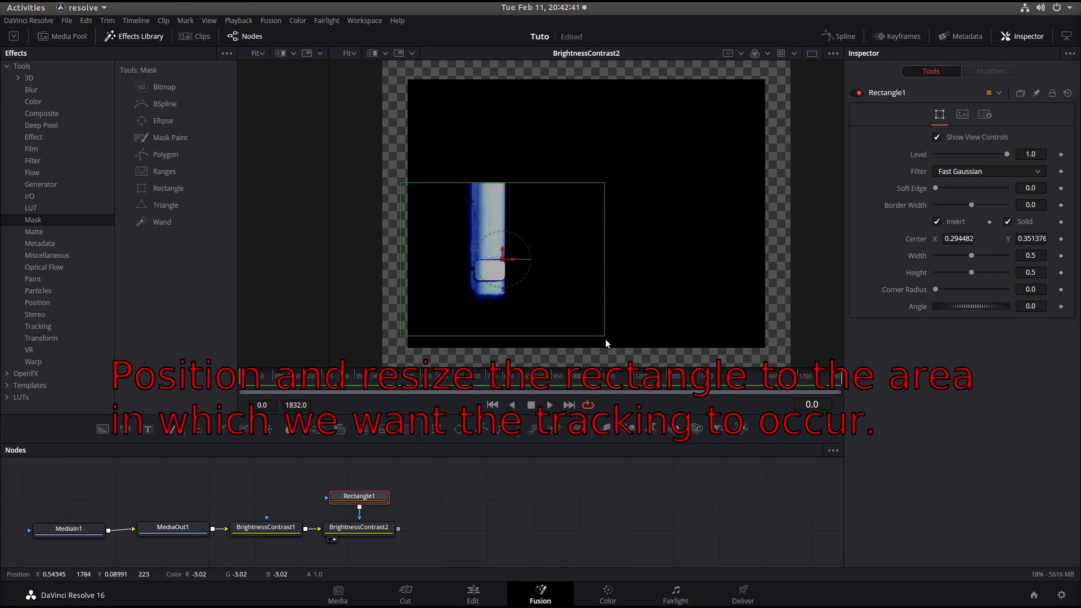
mouse_move(604, 336)
left_mouse_down()
mouse_move(528, 304)
mouse_move(503, 262)
left_mouse_up()
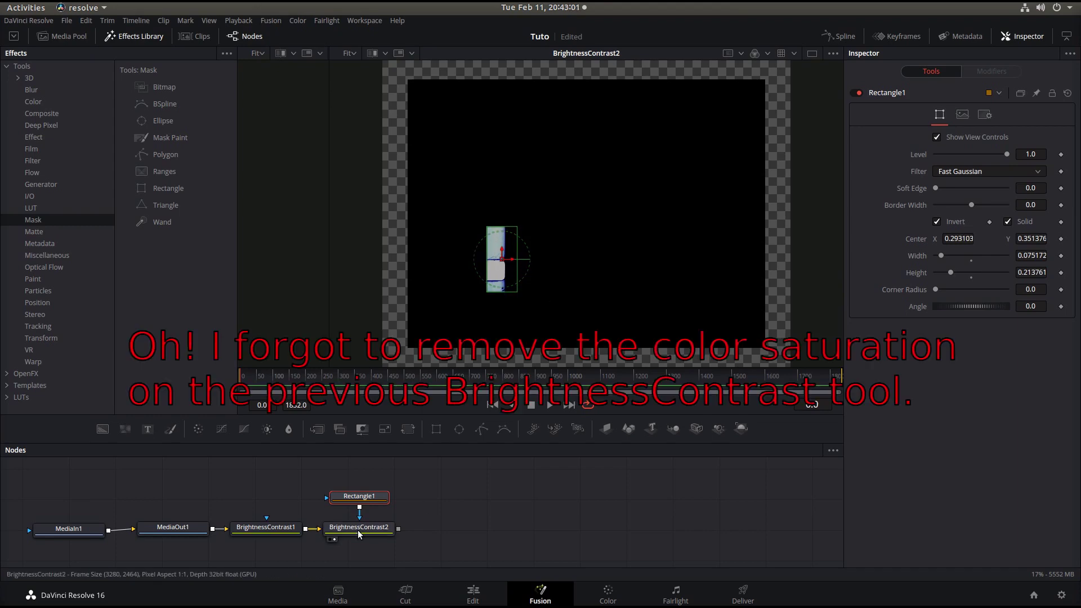
Set BrightnessContrast1's Saturation to 0.0, then return to BrightnessContrast2.
left_click(268, 526)
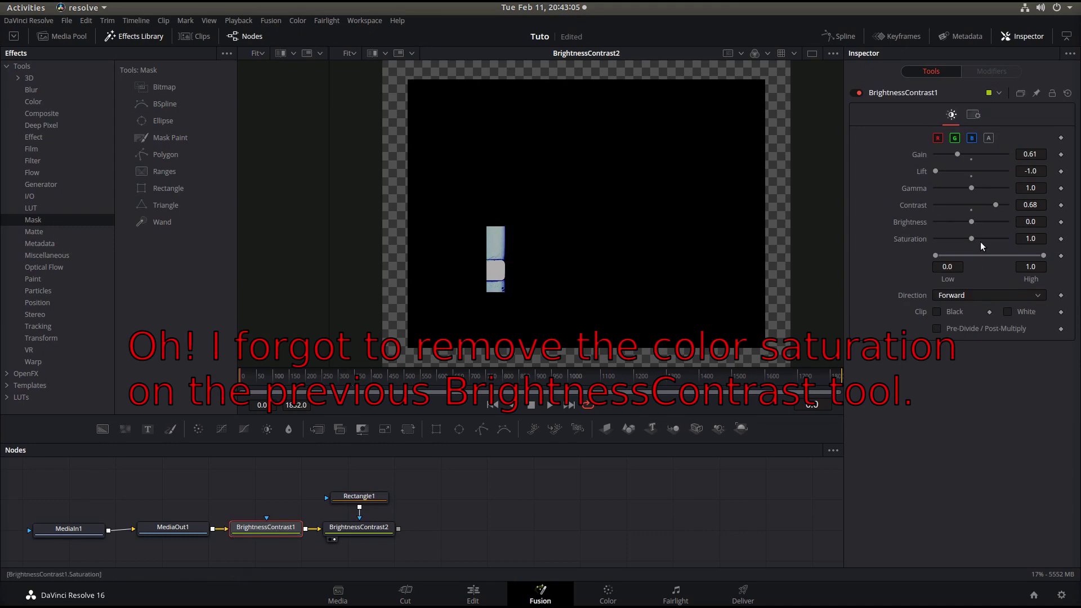
left_click_drag(972, 238, 845, 239)
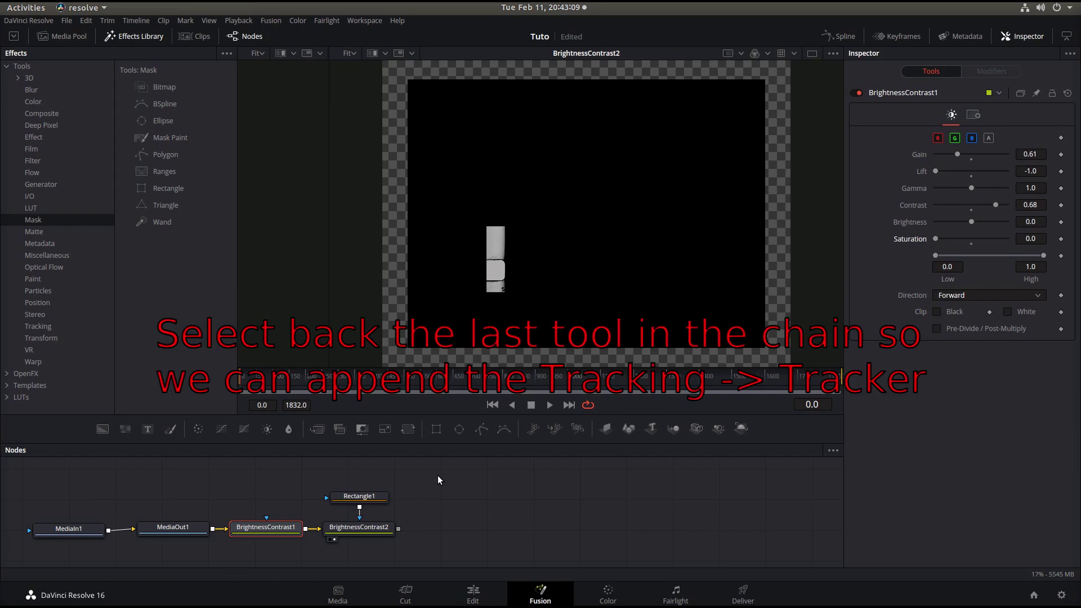
left_click(354, 531)
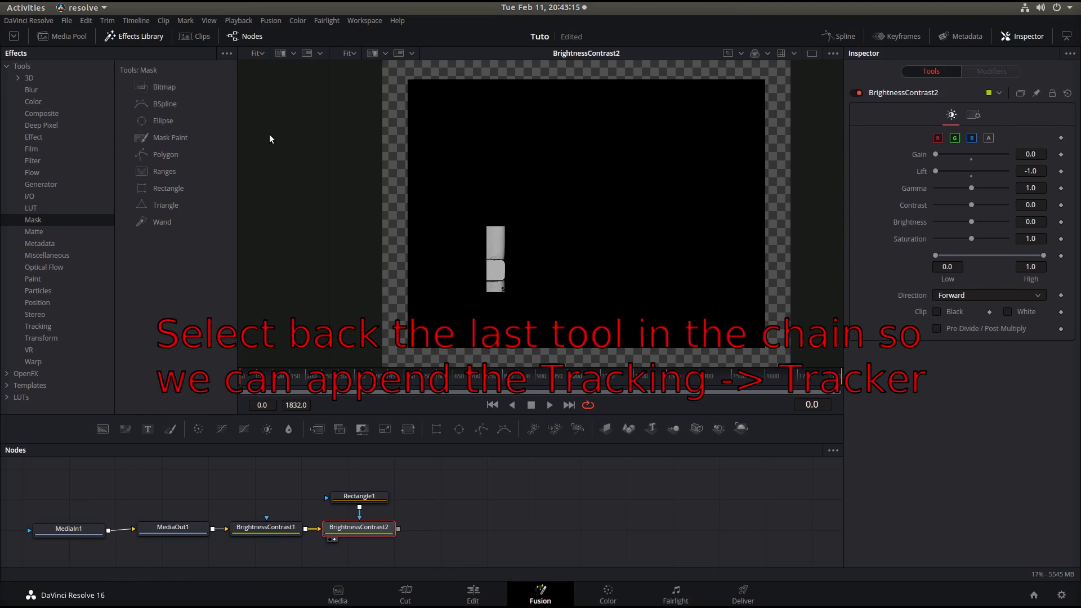
Add a Tracker node after BrightnessContrast2 and place its box on the white perforation.
left_click(32, 329)
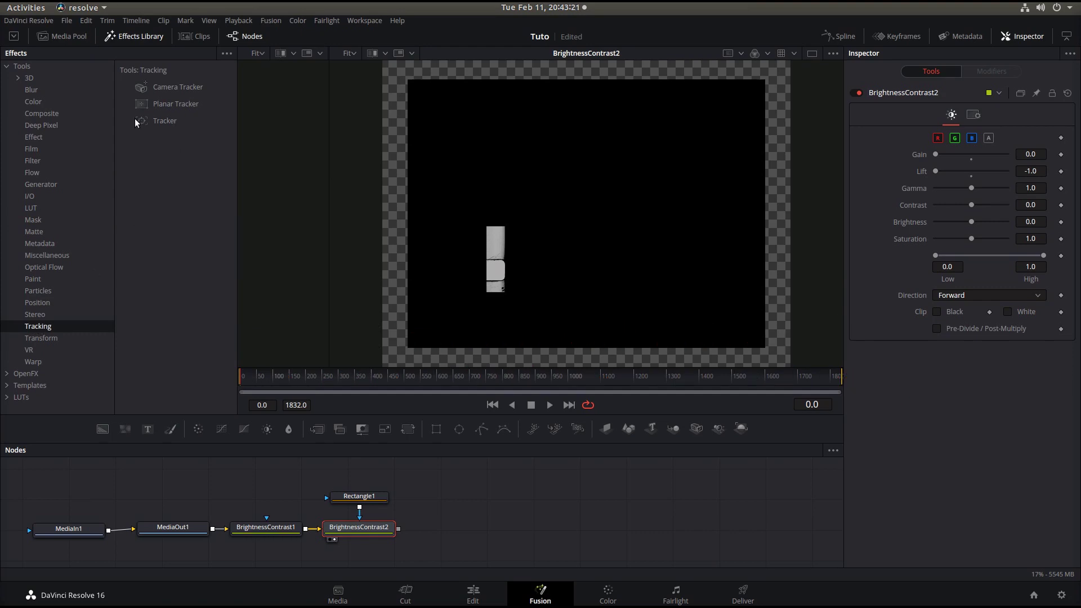
double_click(164, 121)
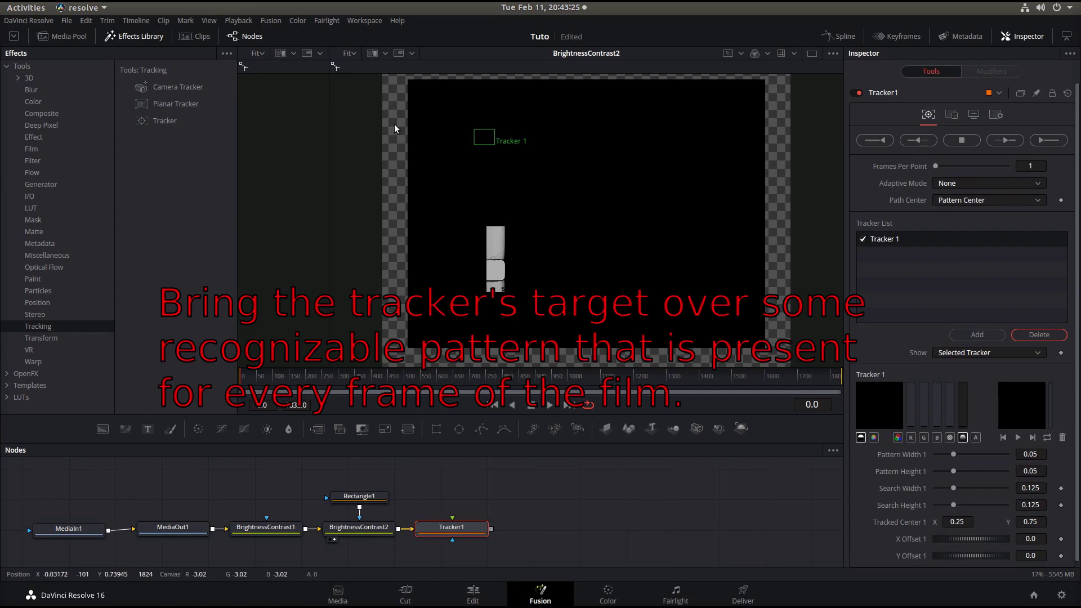
mouse_move(474, 133)
left_click_drag(474, 130, 495, 256)
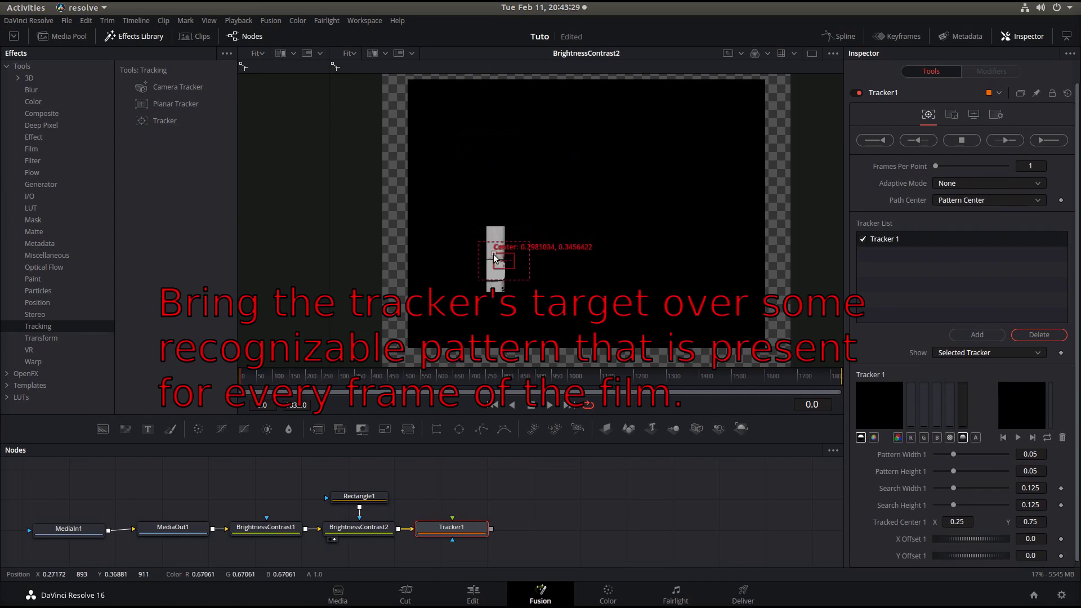
View Tracker1 and shrink its pattern box to 0.010689 x 0.027981.
mouse_move(423, 540)
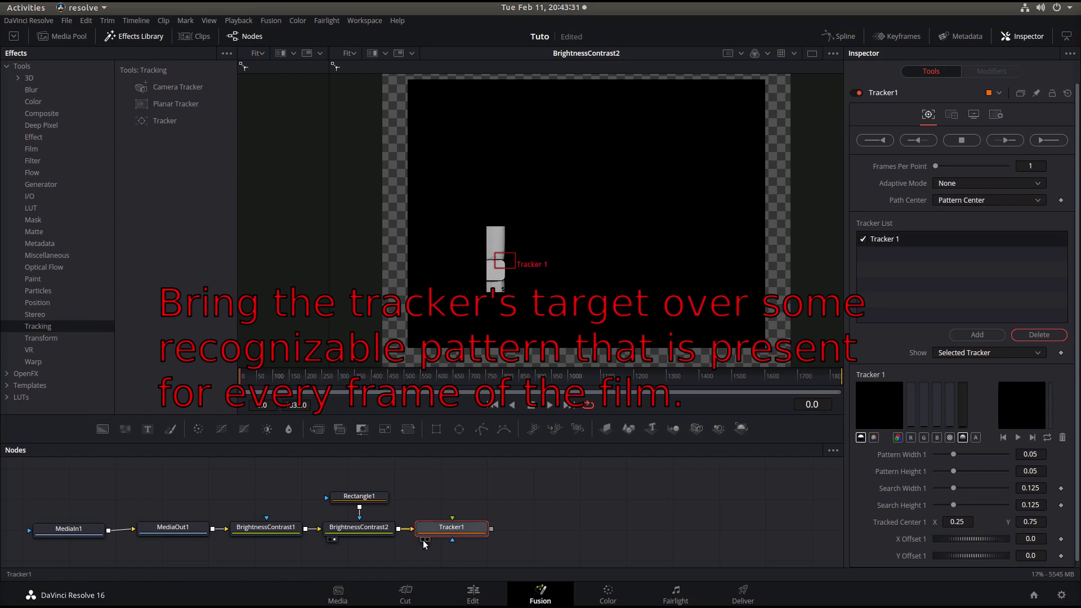
left_click(427, 540)
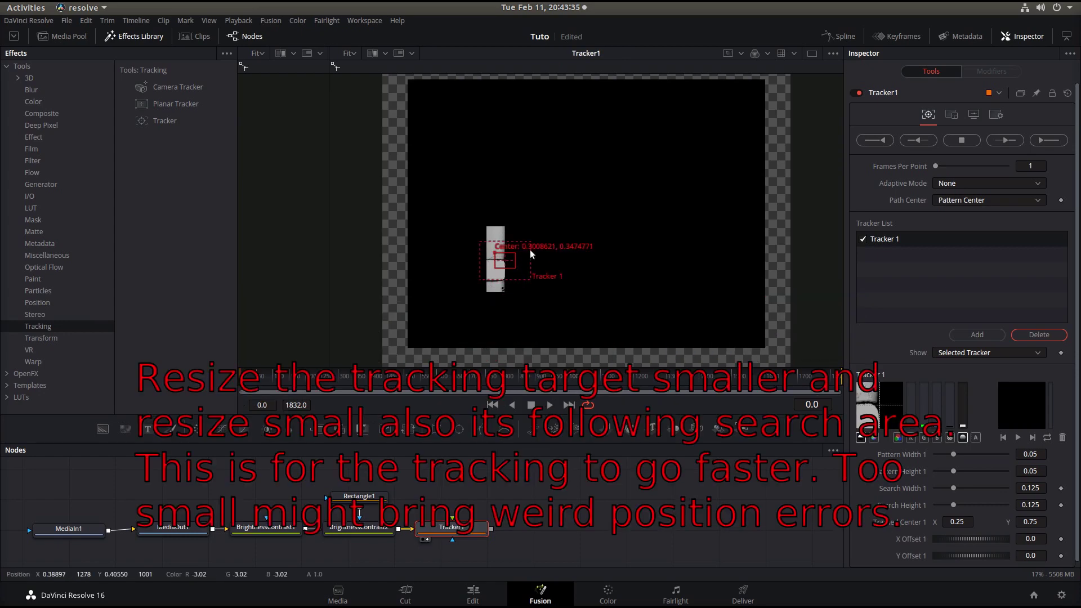
left_click_drag(515, 269, 503, 264)
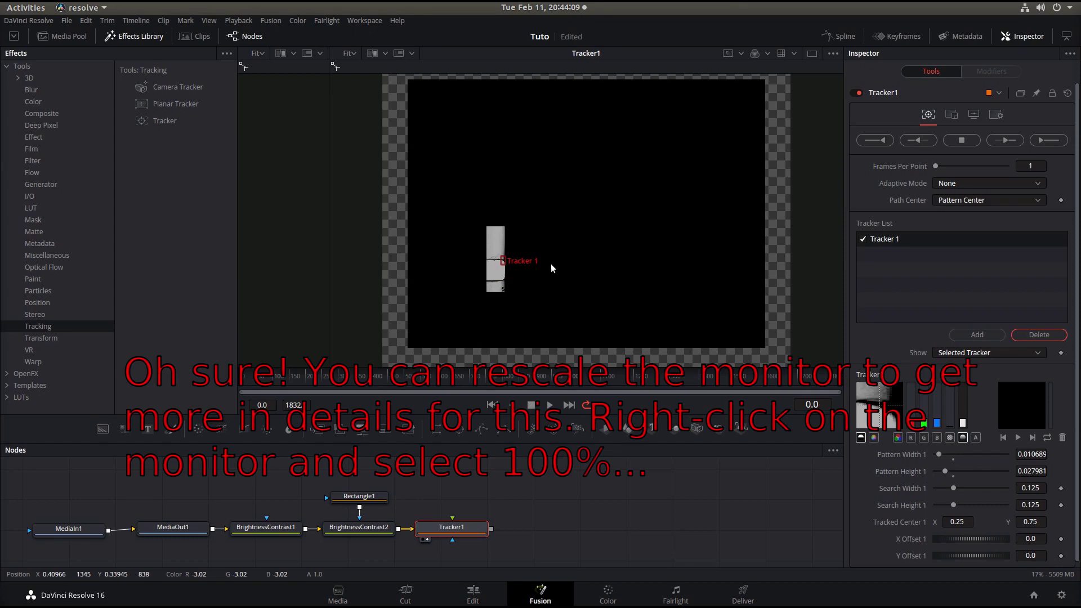
At 100% view, set the tracker pattern on the sprocket corner with a 0.033212 x 0.174128 search area.
right_click(582, 271)
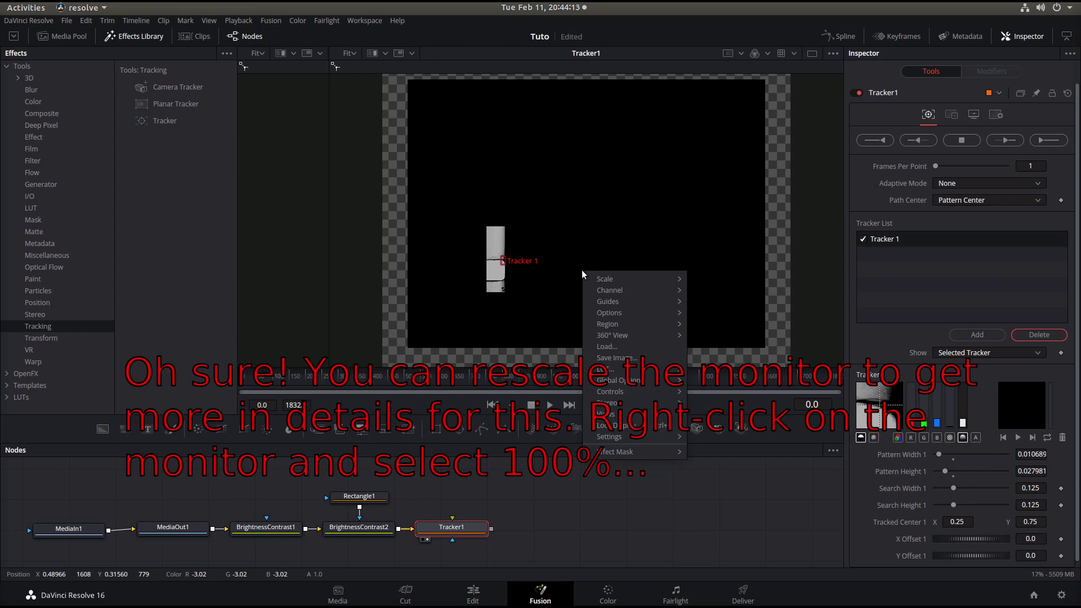
mouse_move(613, 280)
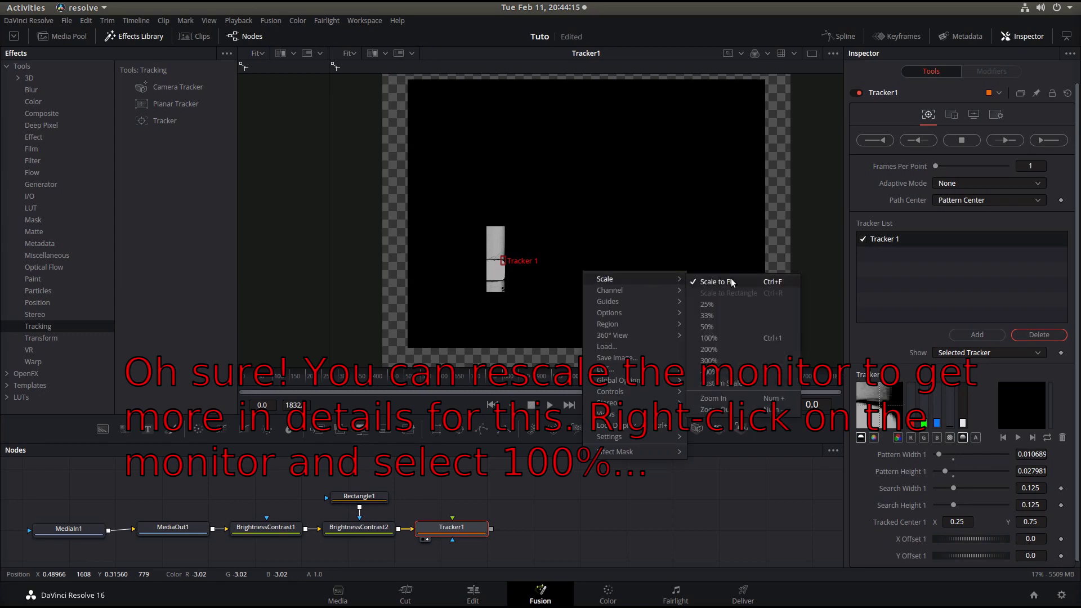
left_click(715, 338)
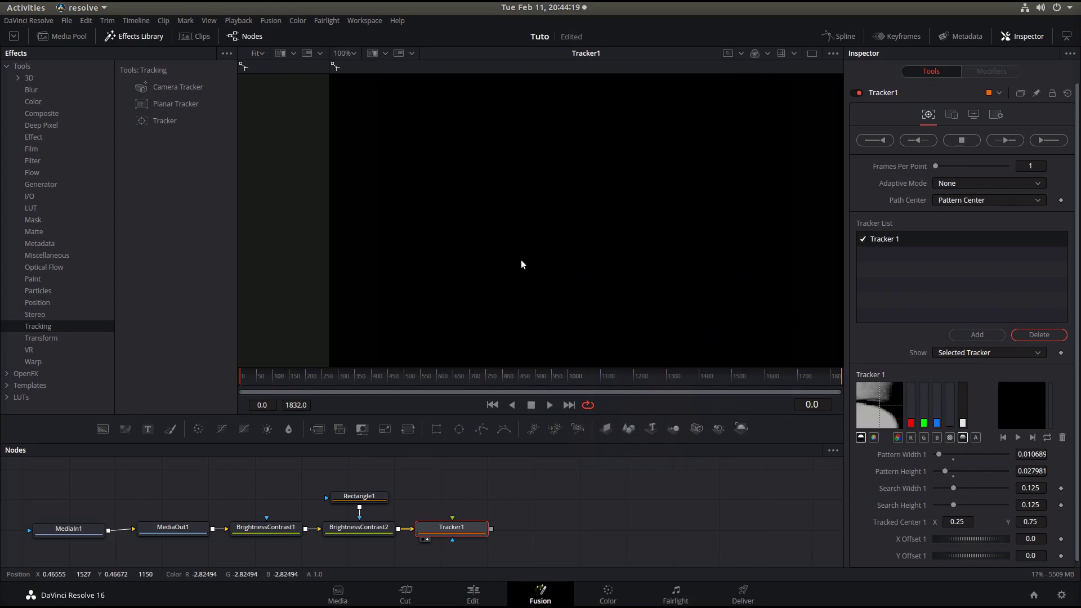
left_click_drag(411, 308, 680, 137)
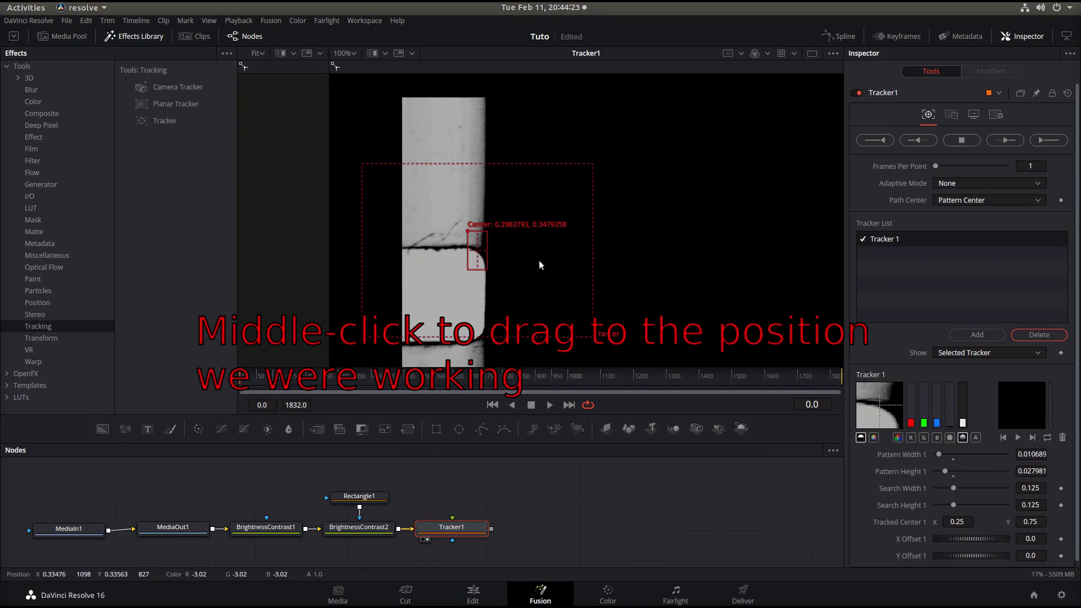
scroll(466, 231, "up", 2)
scroll(467, 232, "up", 2)
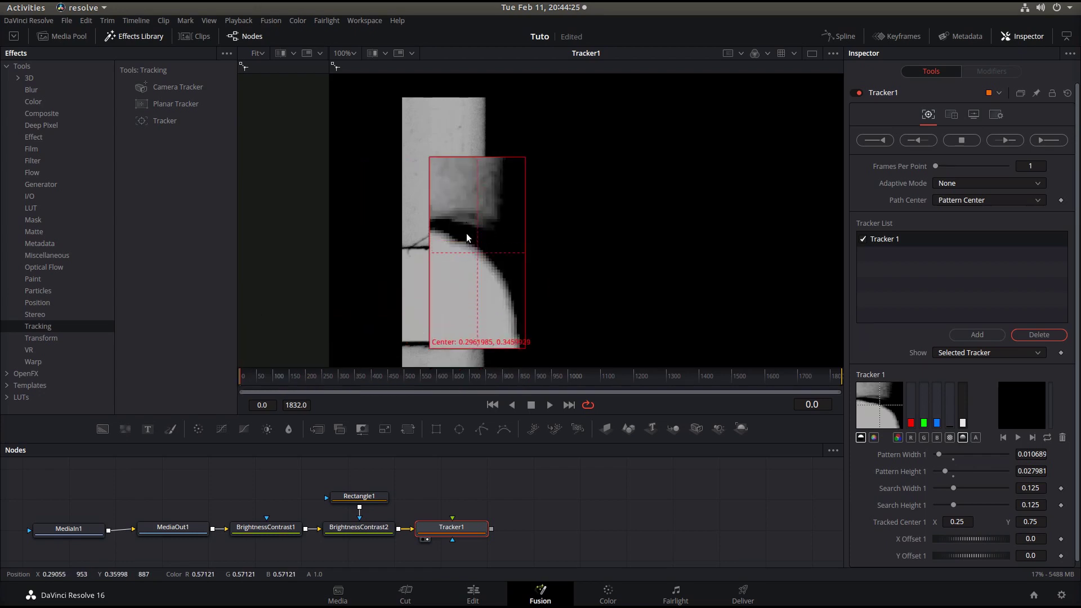
left_click_drag(467, 233, 468, 232)
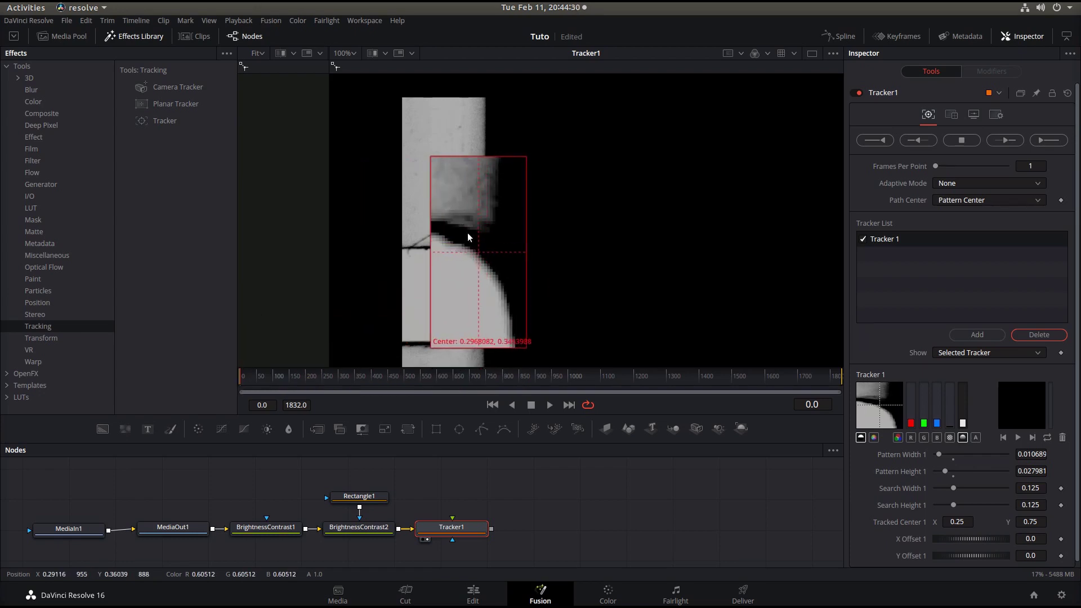
left_click_drag(596, 326, 509, 375)
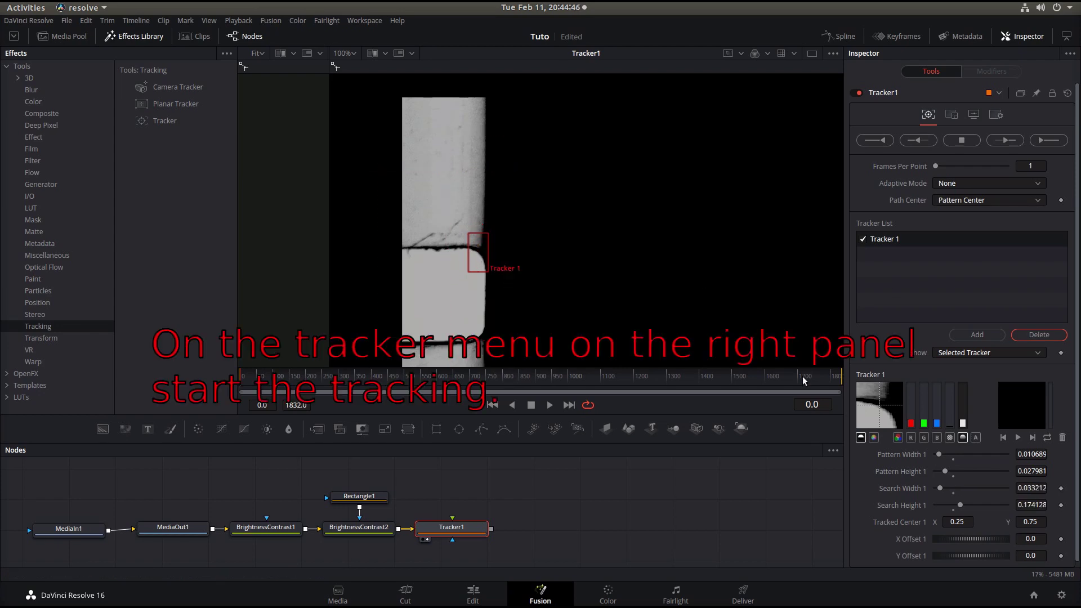
Track Tracker1 forward over frames 0–1832, ending at center 0.292844, 0.366773, then close the completion notice.
left_click(1005, 141)
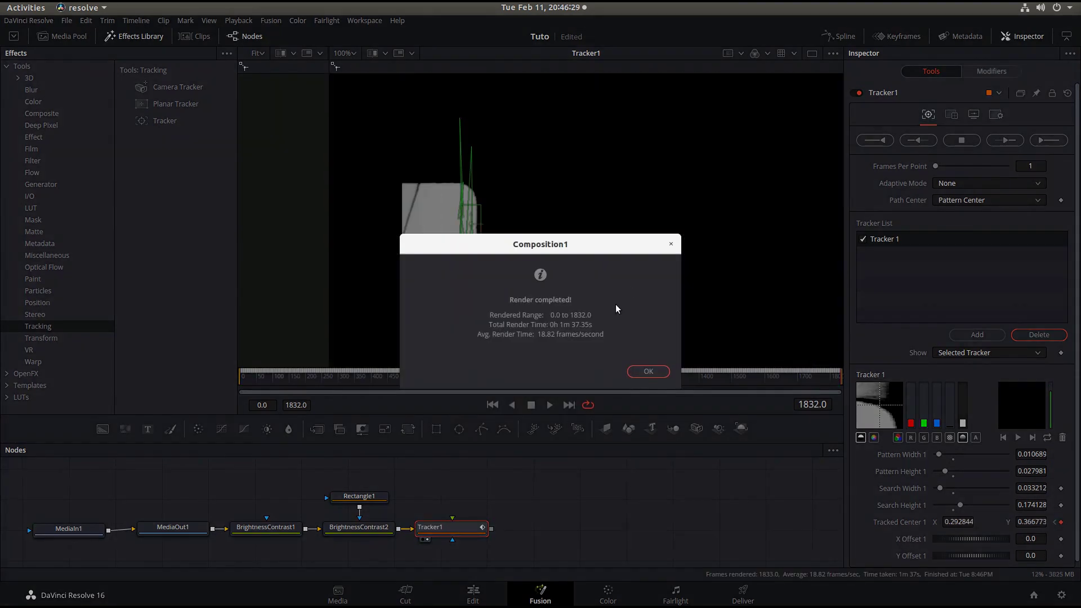
left_click(648, 372)
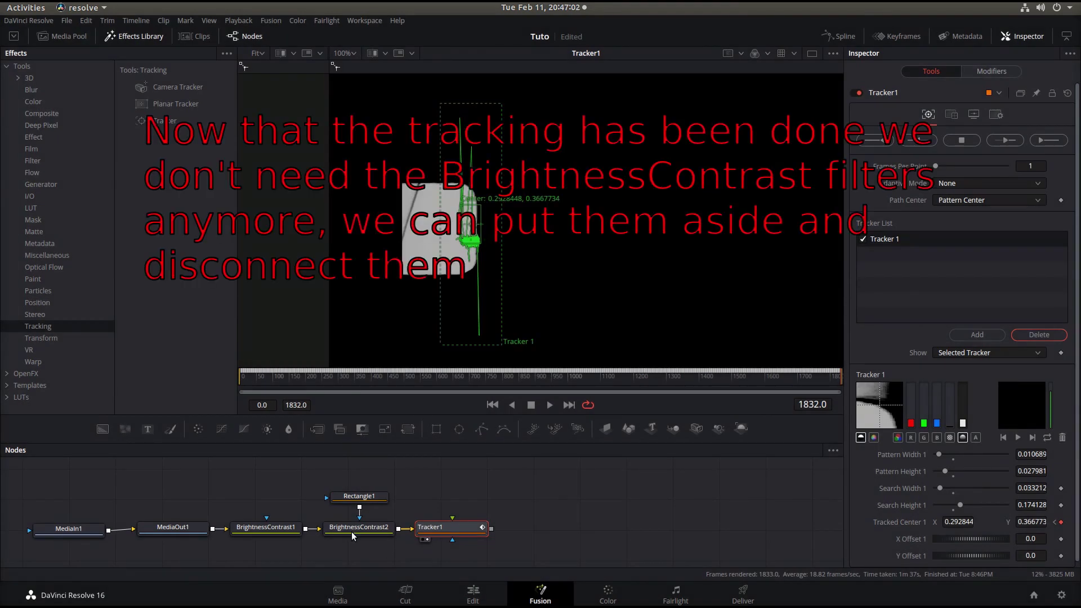
Move BrightnessContrast1, BrightnessContrast2 and Rectangle1 aside, unlink them, and wire MediaOut1 into Tracker1.
left_click_drag(383, 558, 246, 468)
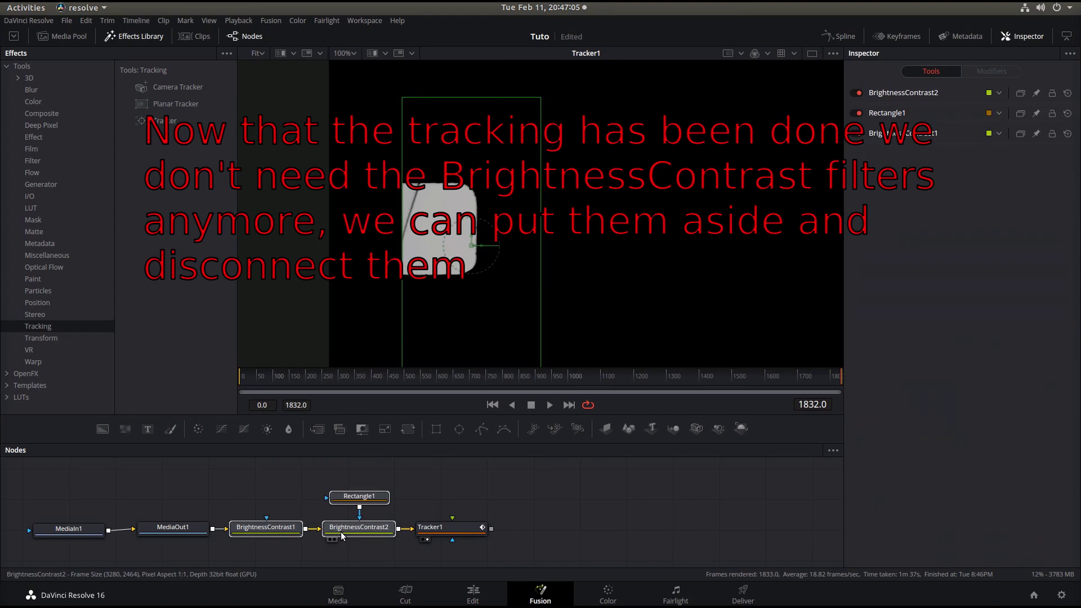
left_click_drag(341, 534, 343, 495)
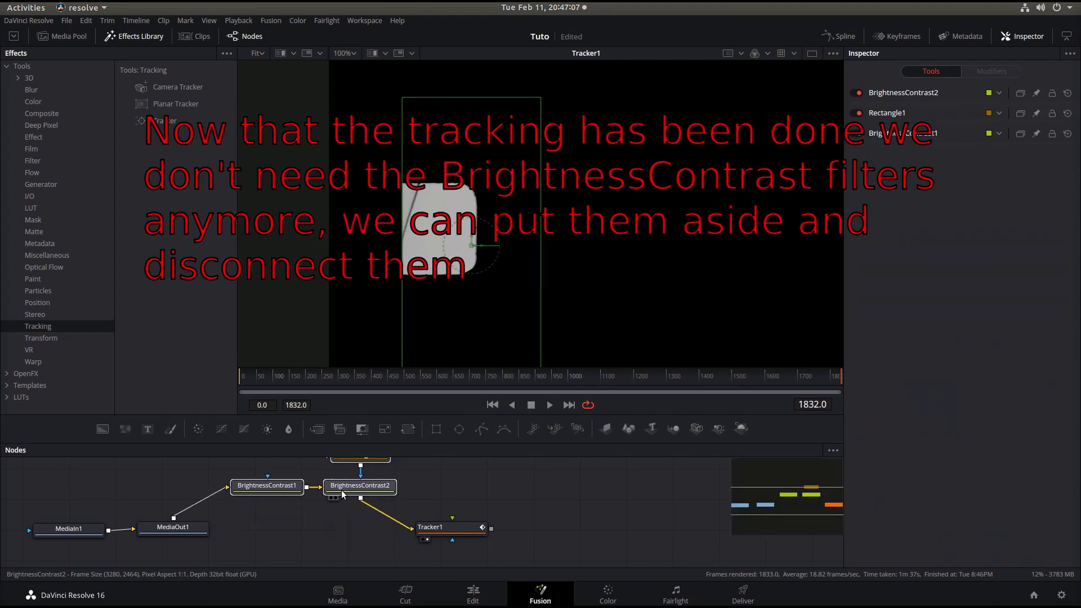
left_click(342, 495)
left_click_drag(413, 533, 370, 503)
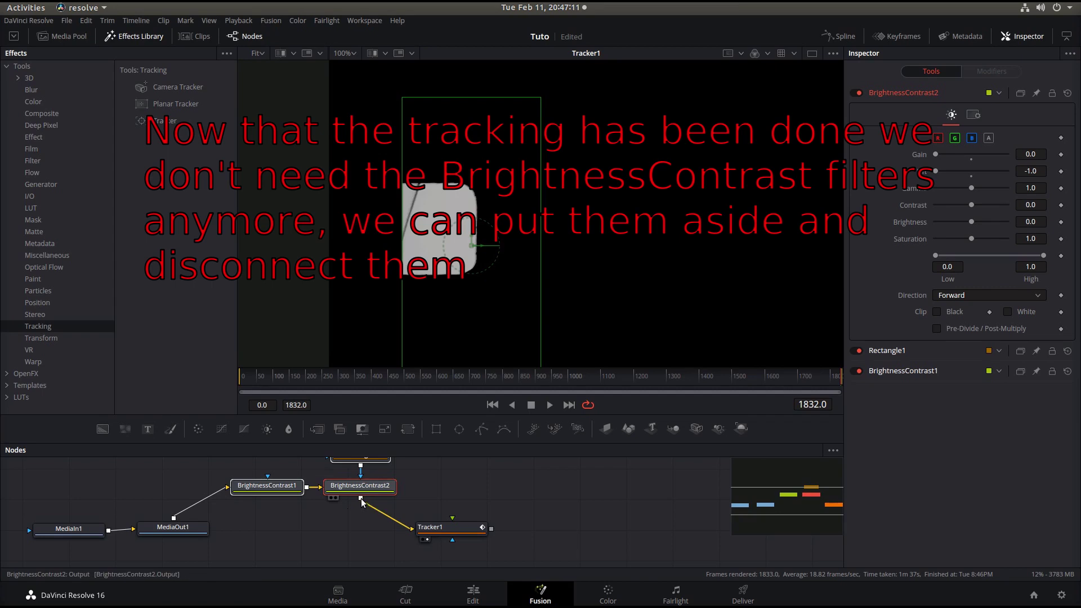
left_click_drag(414, 534, 367, 505)
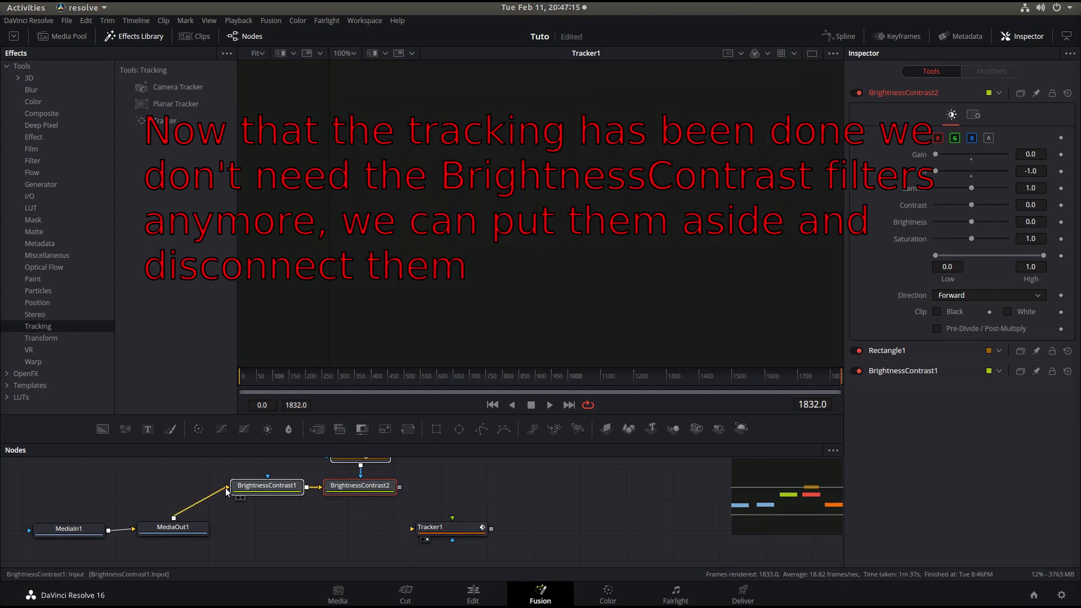
left_click_drag(227, 491, 411, 532)
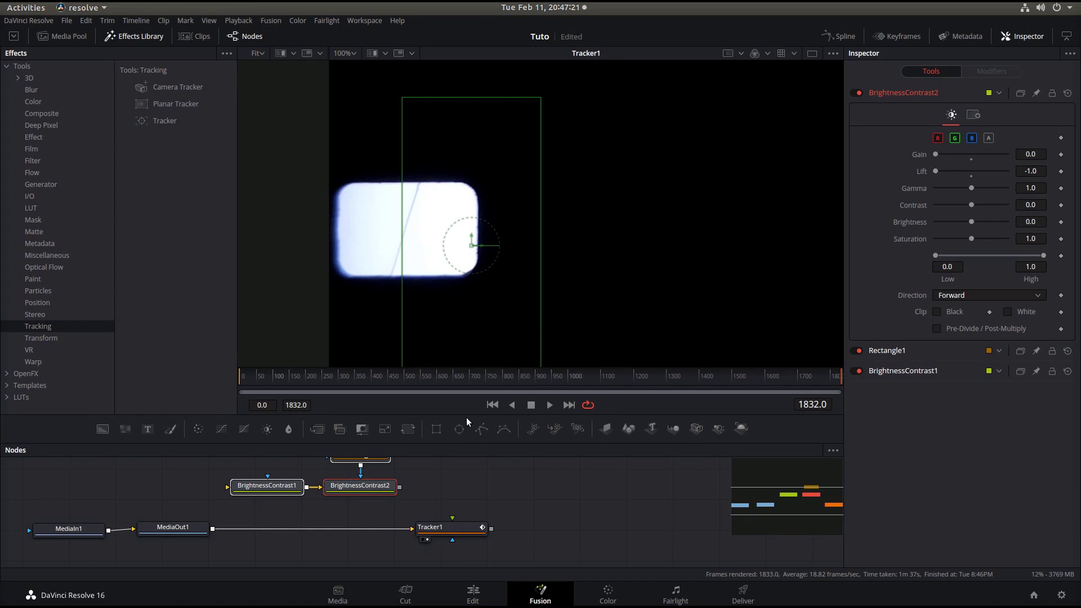
Set the viewer to Scale to Fit so the full film frame shows.
right_click(606, 214)
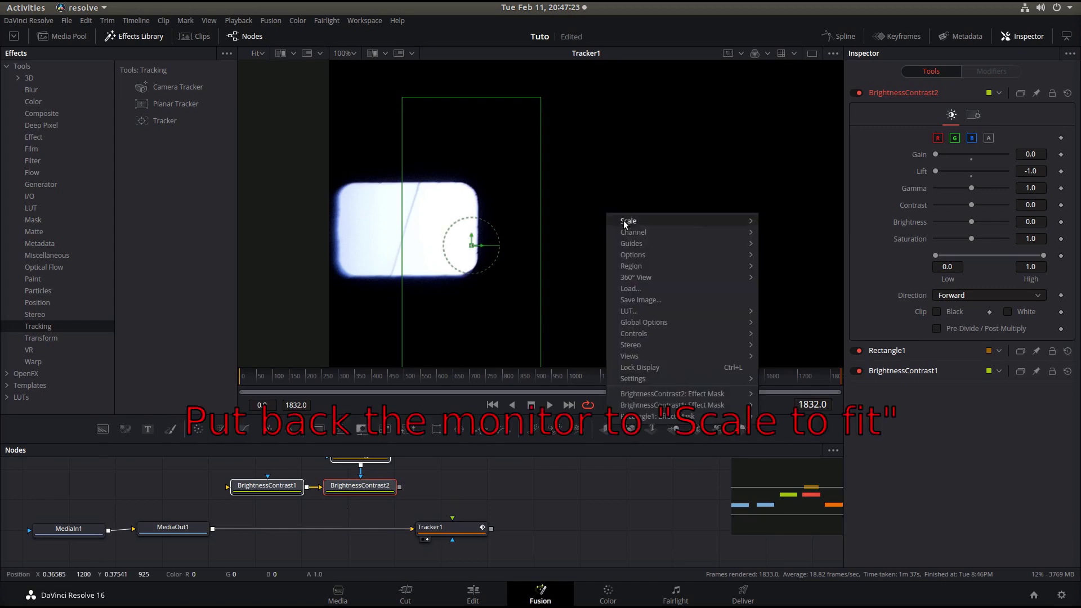
mouse_move(648, 223)
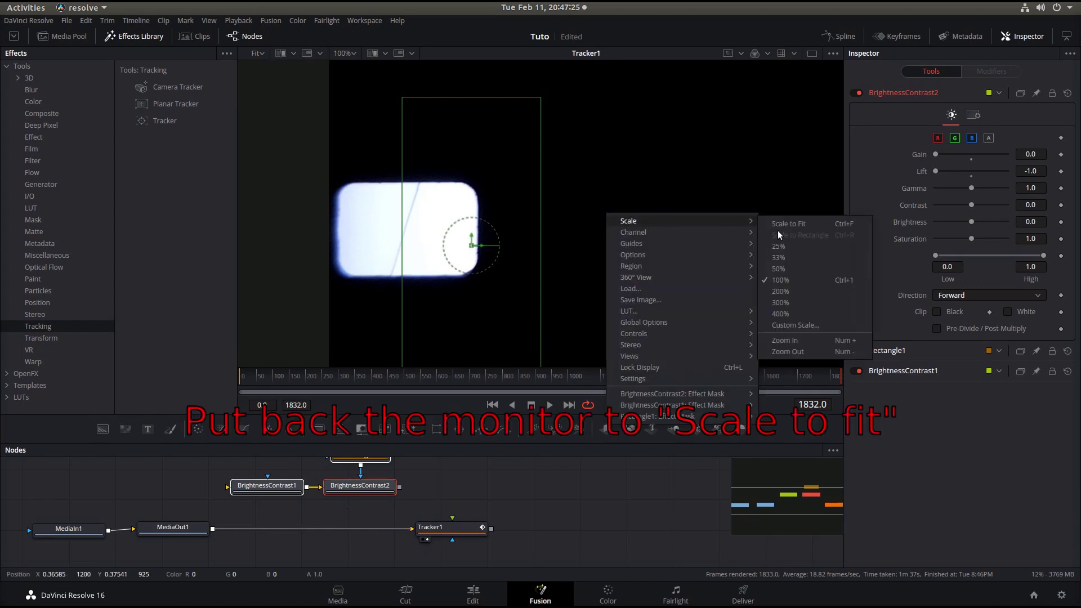
left_click(817, 225)
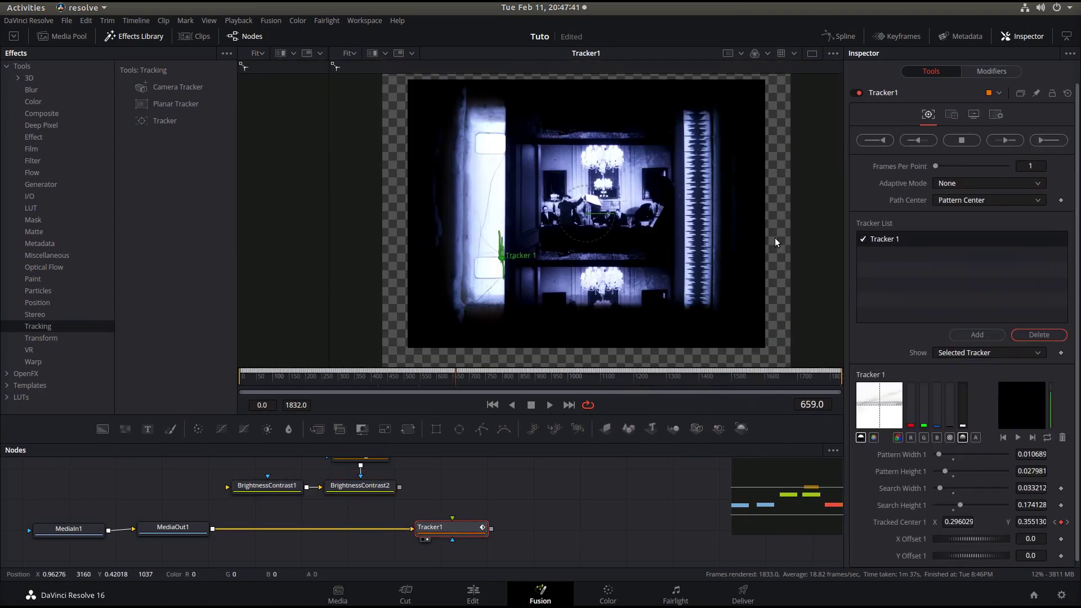
Set Tracker1's Operation to Match Move with Merge set to BG only.
left_click(951, 116)
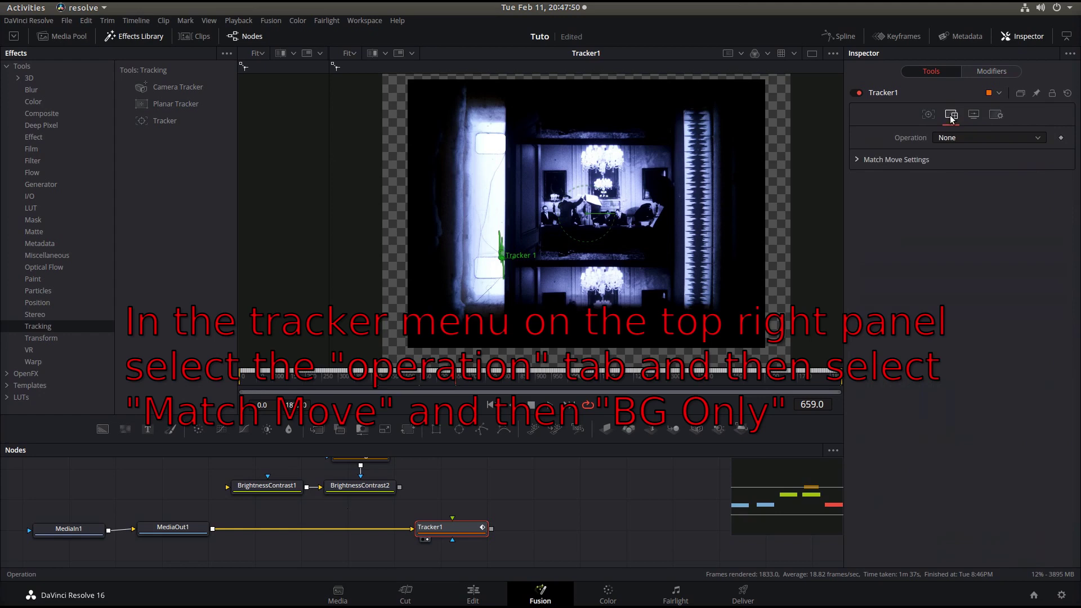
left_click(1040, 141)
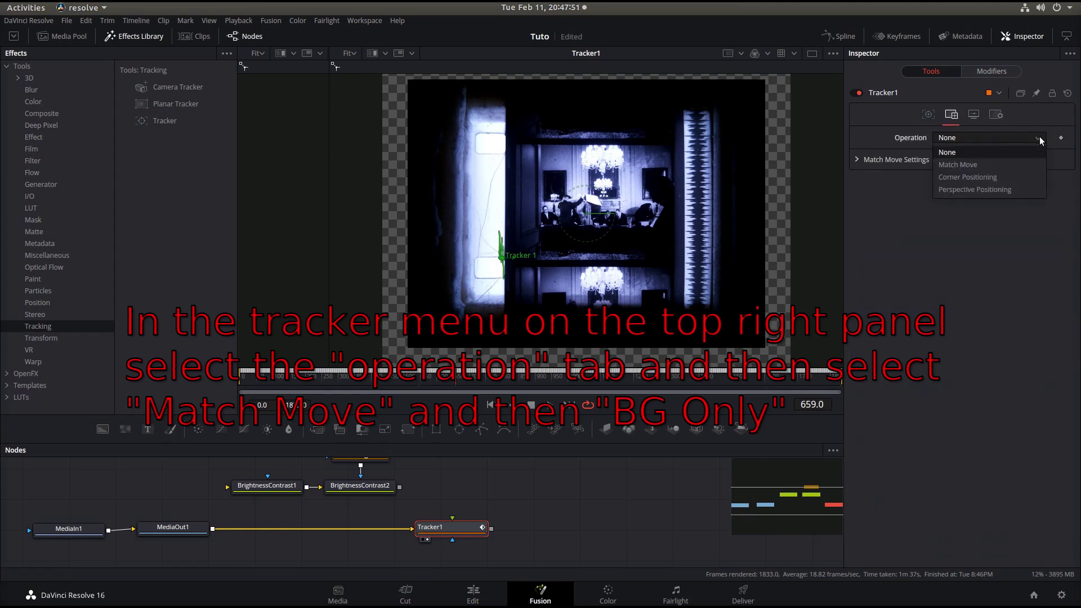
left_click(951, 167)
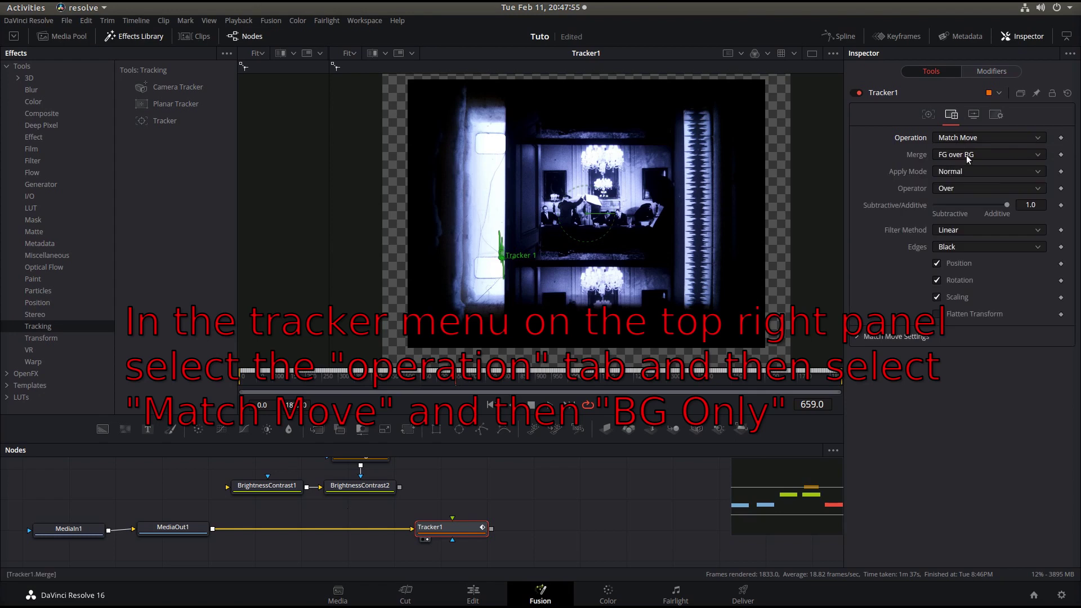
left_click(967, 156)
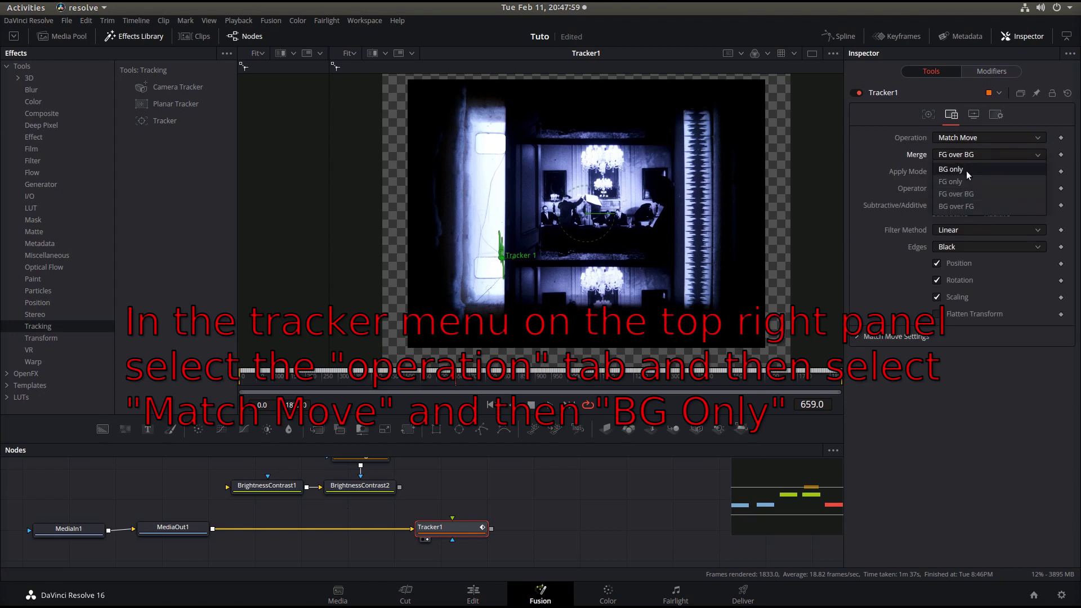
left_click(960, 170)
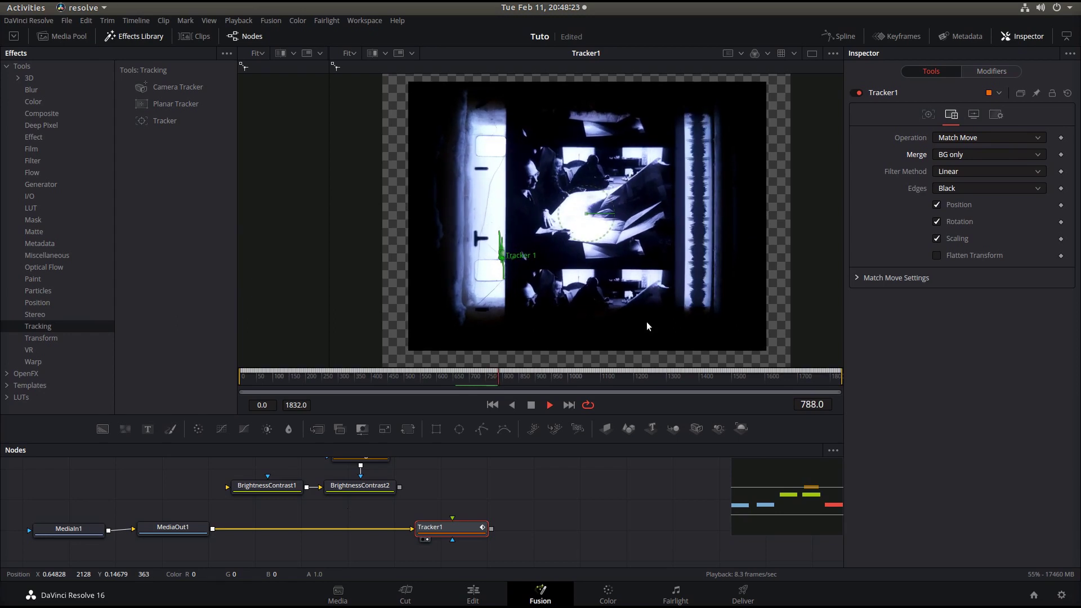
Stop playback of the stabilized result and save the Tuto project.
left_click(531, 405)
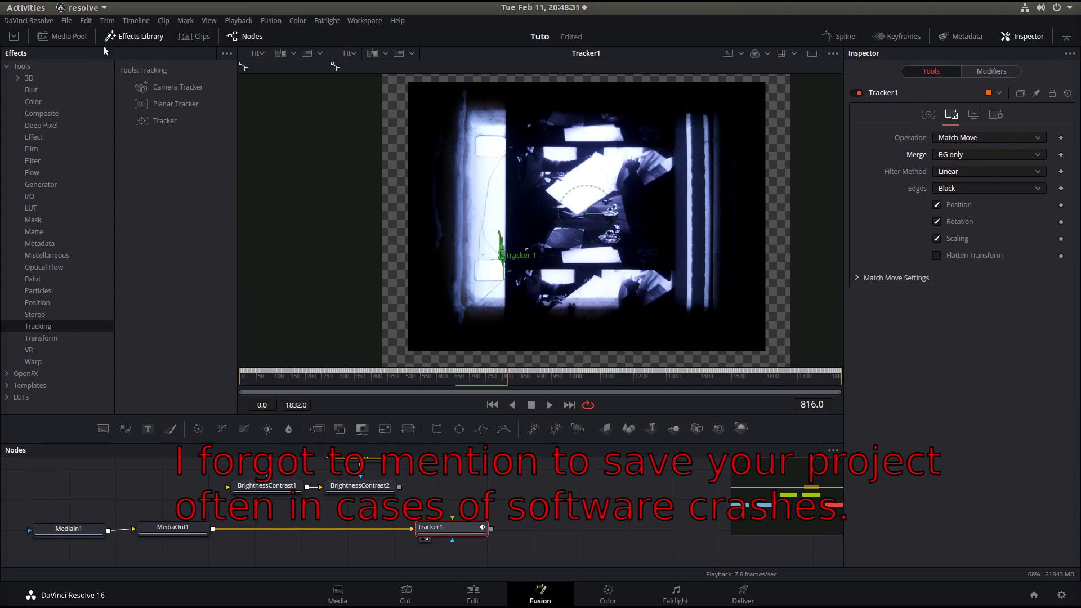
left_click(68, 23)
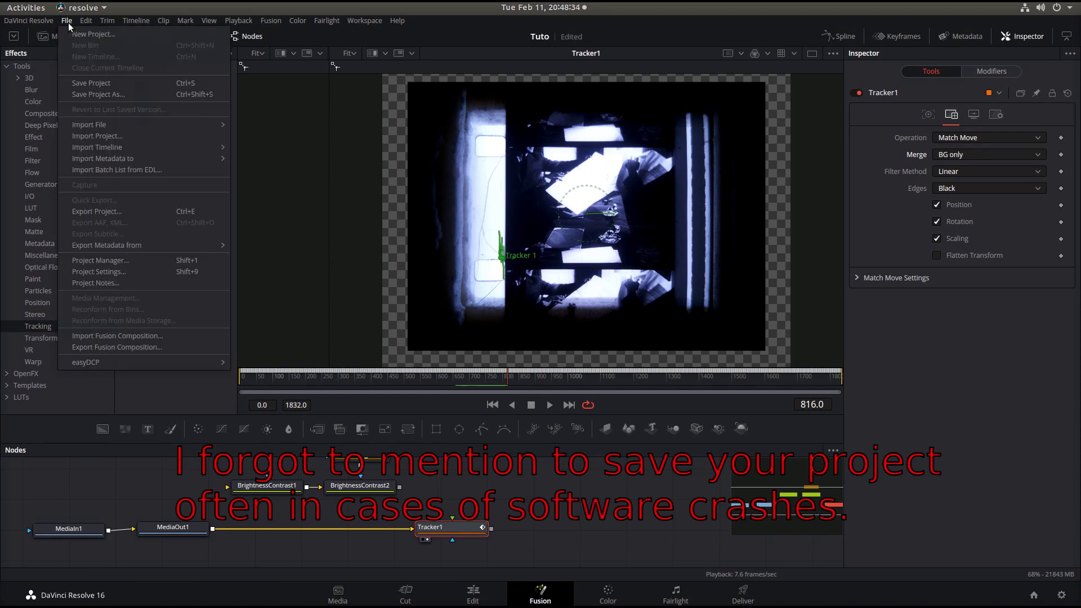
left_click(89, 83)
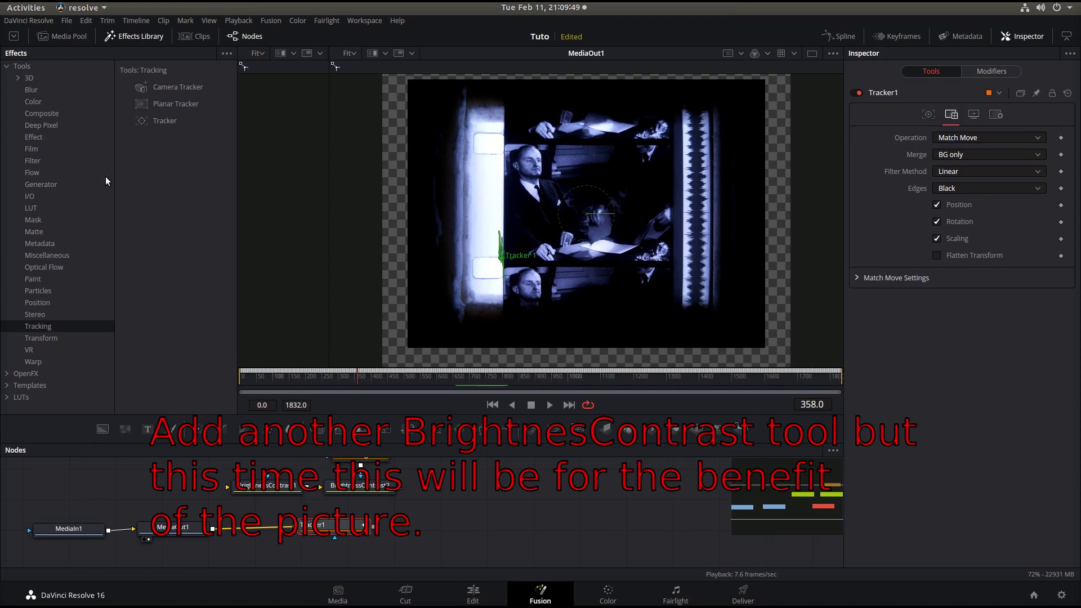
Add a Brightness / Contrast node after Tracker1 and view BrightnessContrast3 in the viewer.
left_click(32, 102)
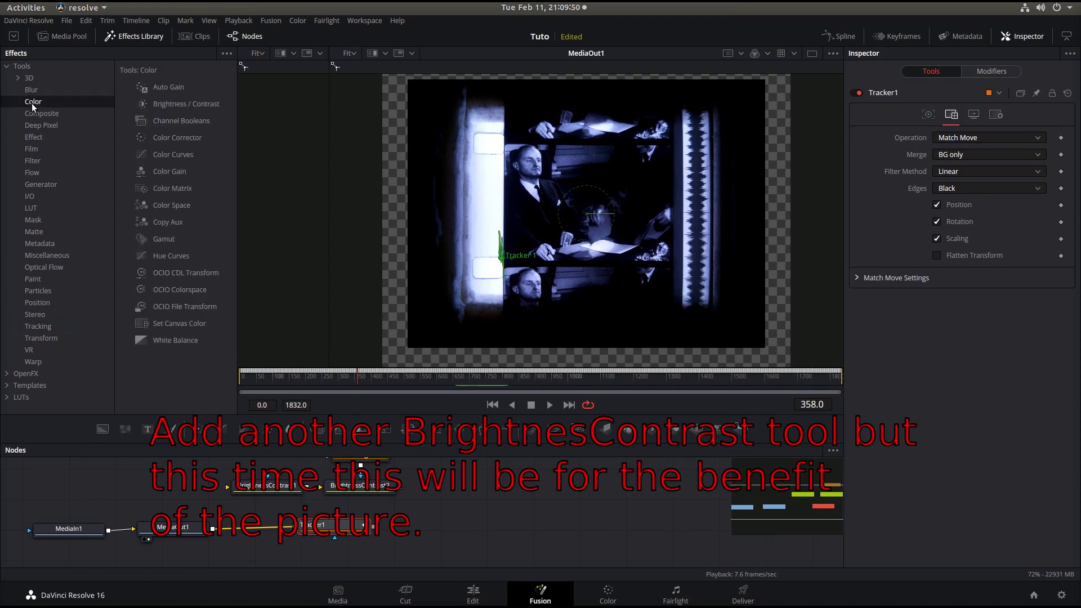
left_click(156, 107)
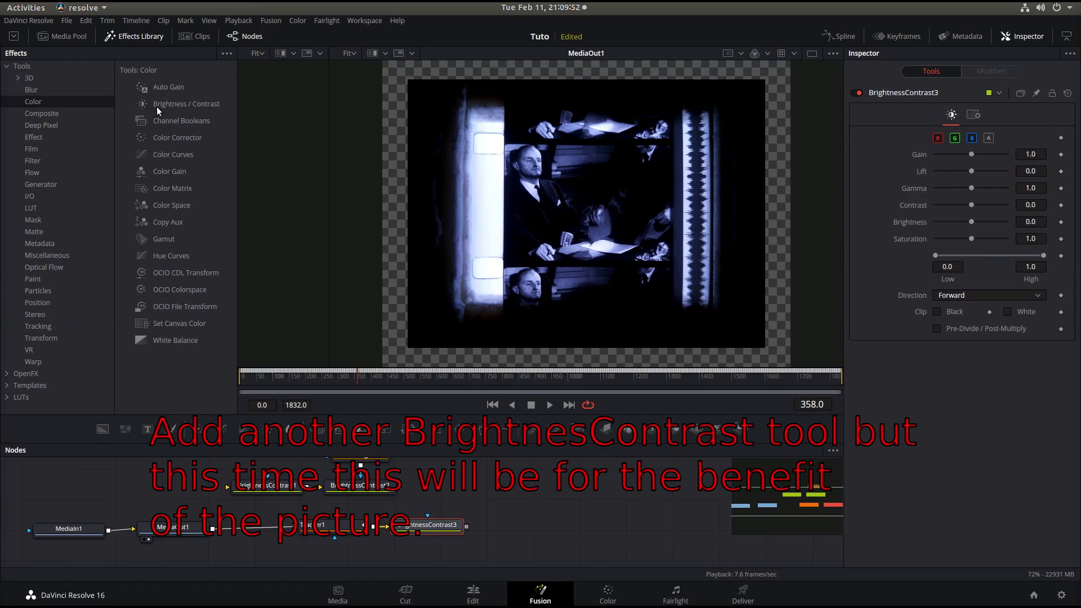
left_click(402, 537)
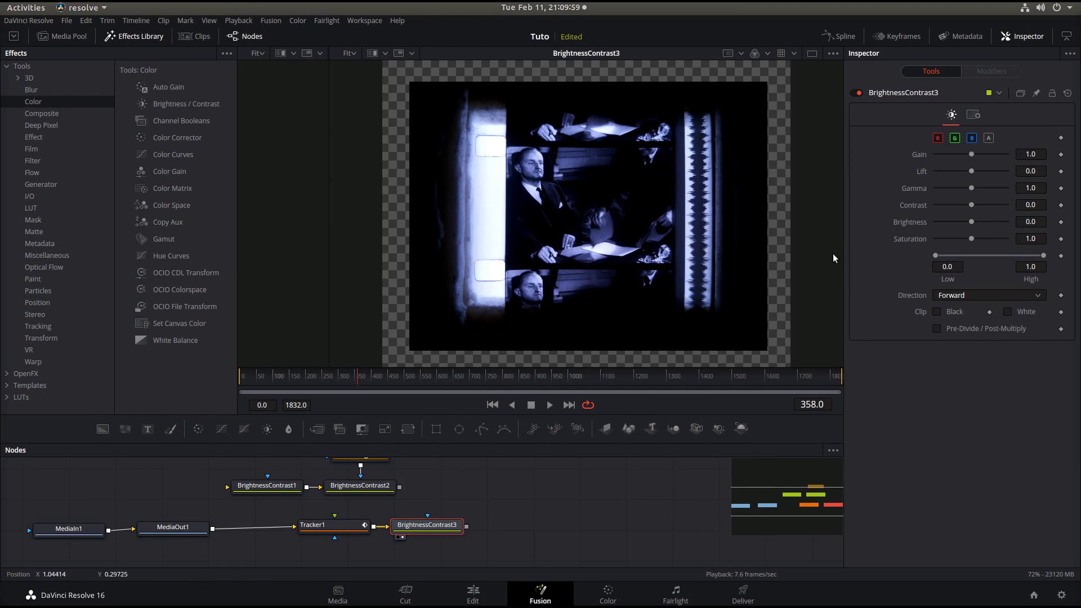
Grade it with Saturation 0 and Contrast -0.23, resetting Gain to 1.0 and Lift and Brightness to 0.
left_click_drag(973, 158, 975, 159)
left_click_drag(972, 205, 934, 239)
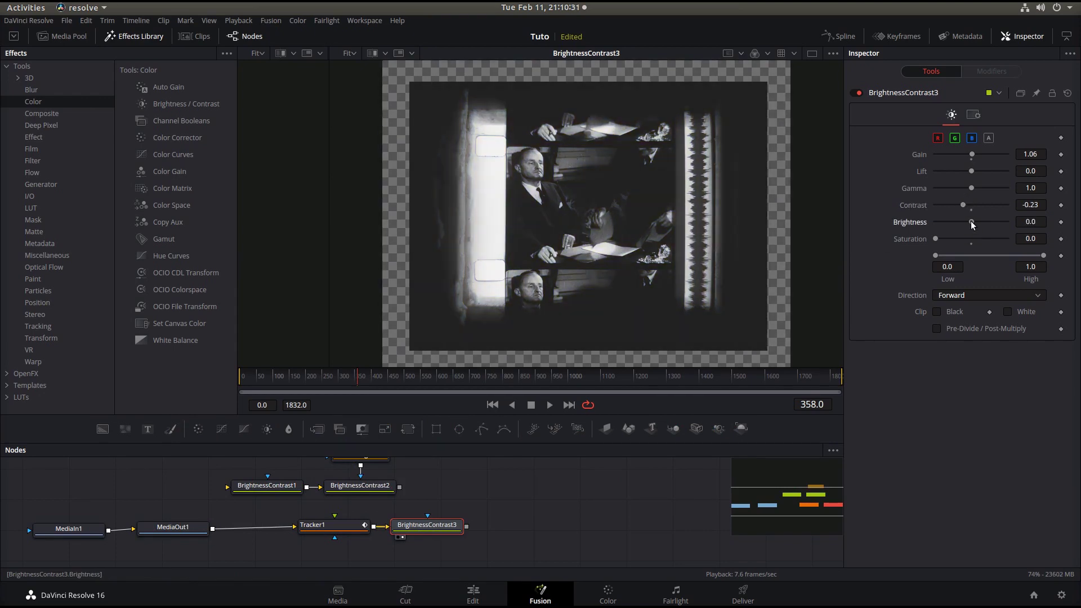
left_click_drag(972, 171, 971, 171)
left_click_drag(446, 381, 508, 381)
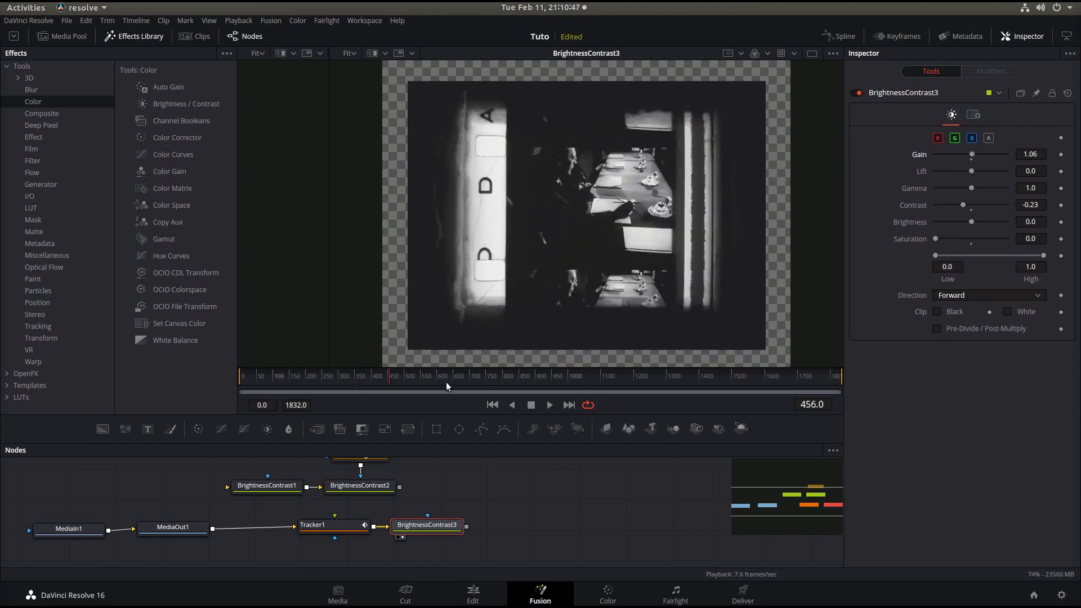
double_click(975, 160)
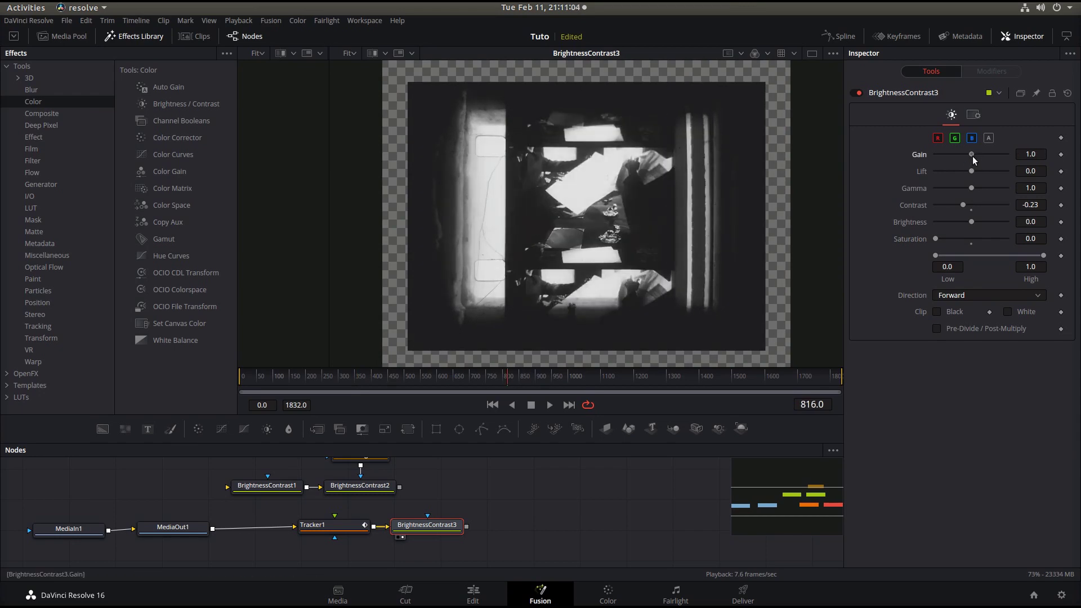
double_click(972, 160)
left_click_drag(971, 172, 974, 178)
left_click_drag(971, 222, 968, 218)
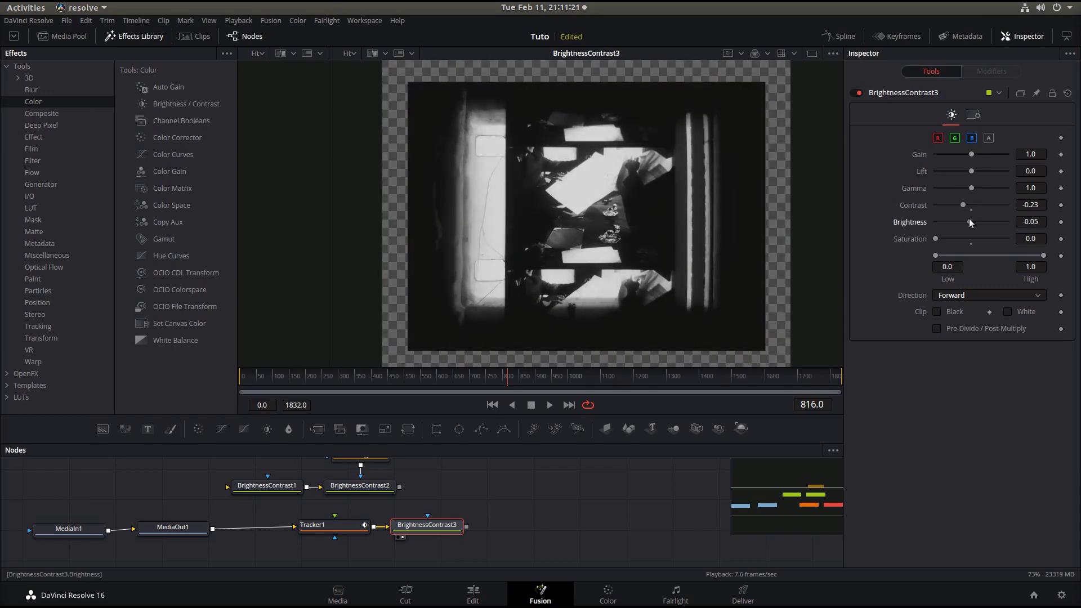
double_click(971, 217)
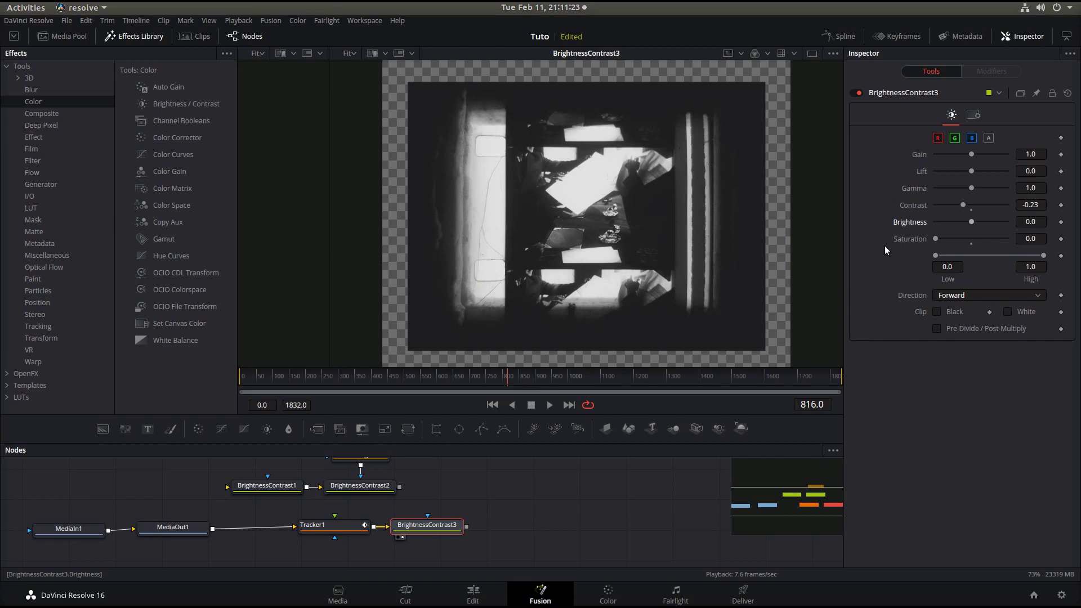
Delete the BrightnessContrast3 node and insert ColorCorrector1 after Tracker1 at default values.
right_click(419, 532)
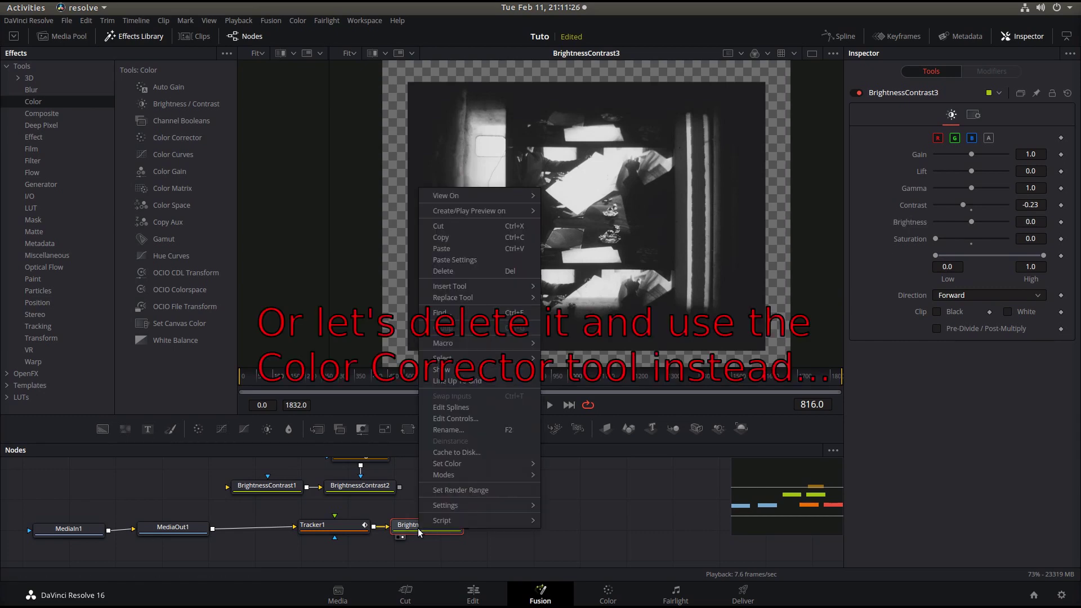
left_click(441, 272)
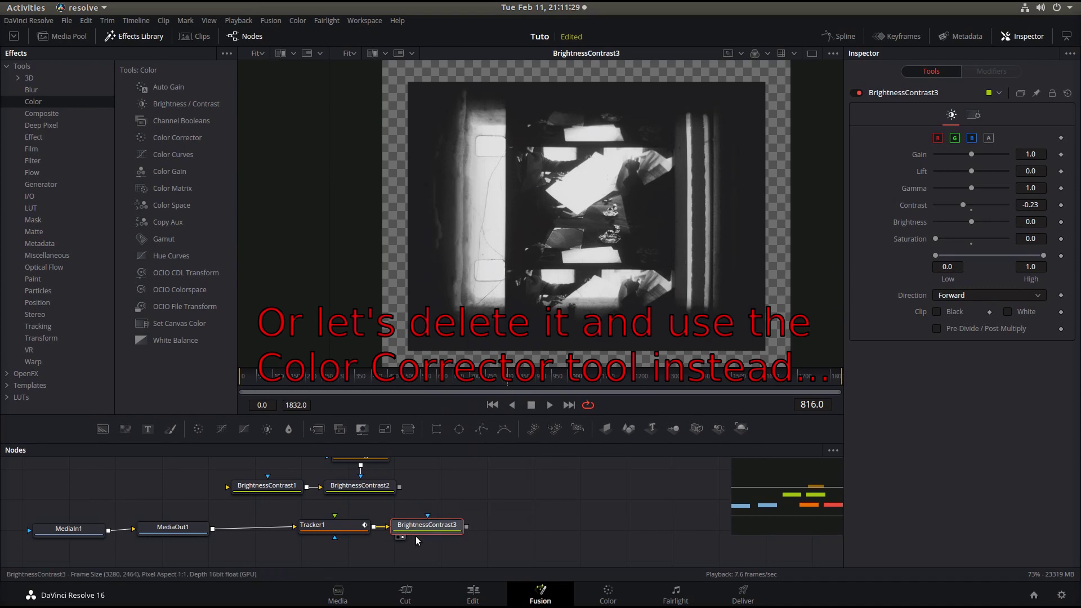
key("Delete")
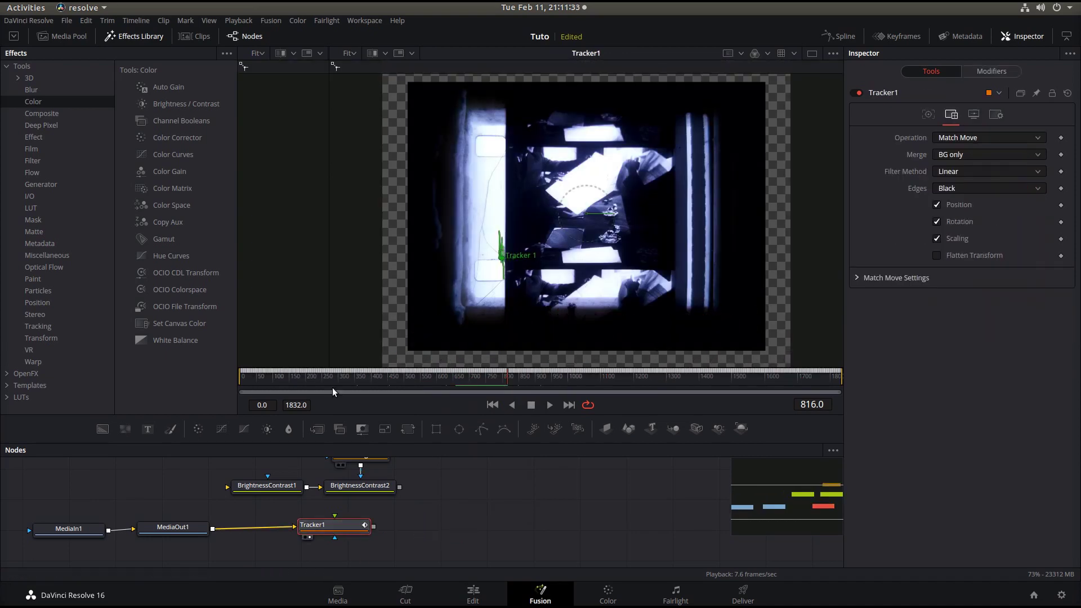
left_click(171, 135)
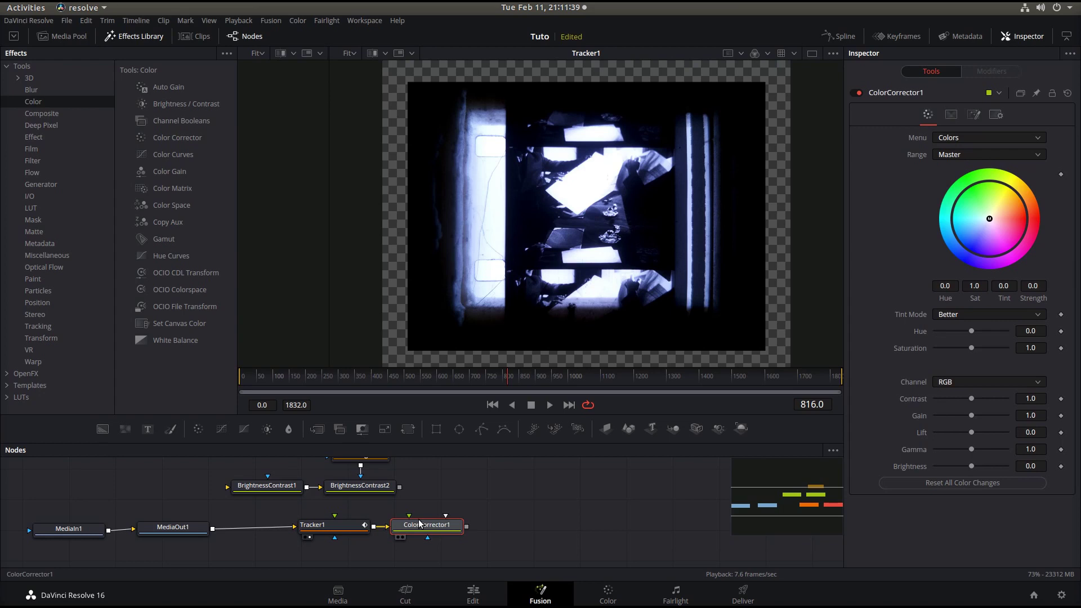
In ColorCorrector1 Levels, raise the Shadows gamma to brighten the shadows.
left_click(963, 152)
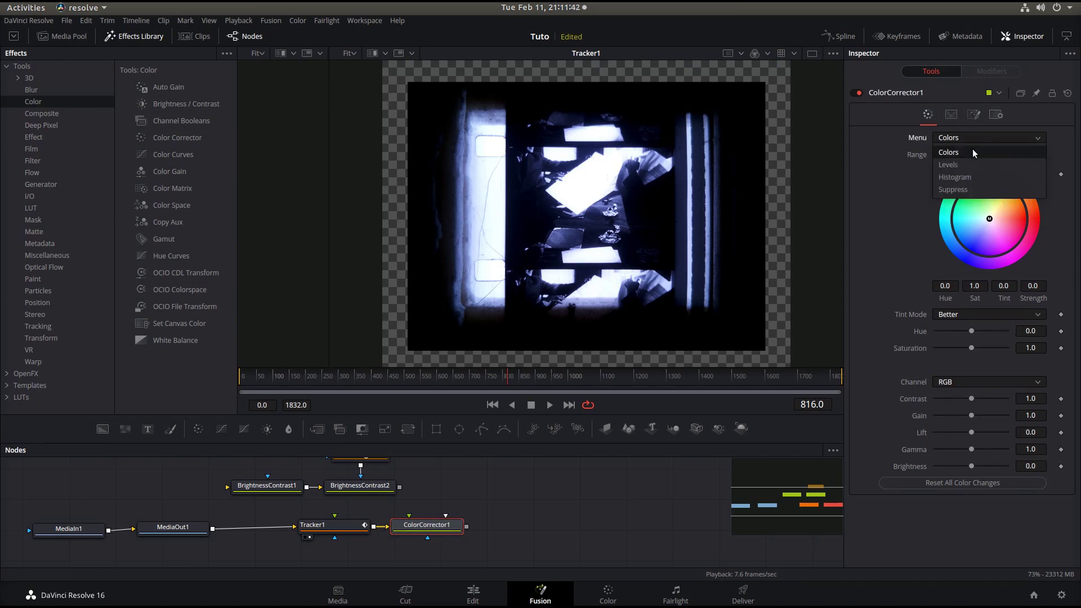
left_click(964, 164)
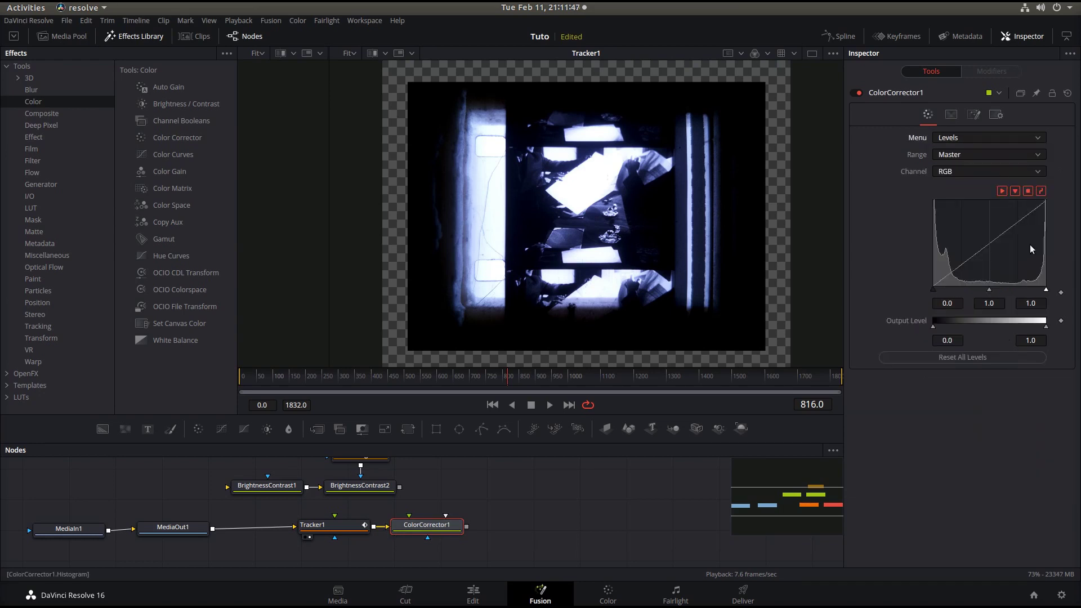
left_click(1003, 153)
left_click(987, 180)
left_click_drag(988, 289, 974, 286)
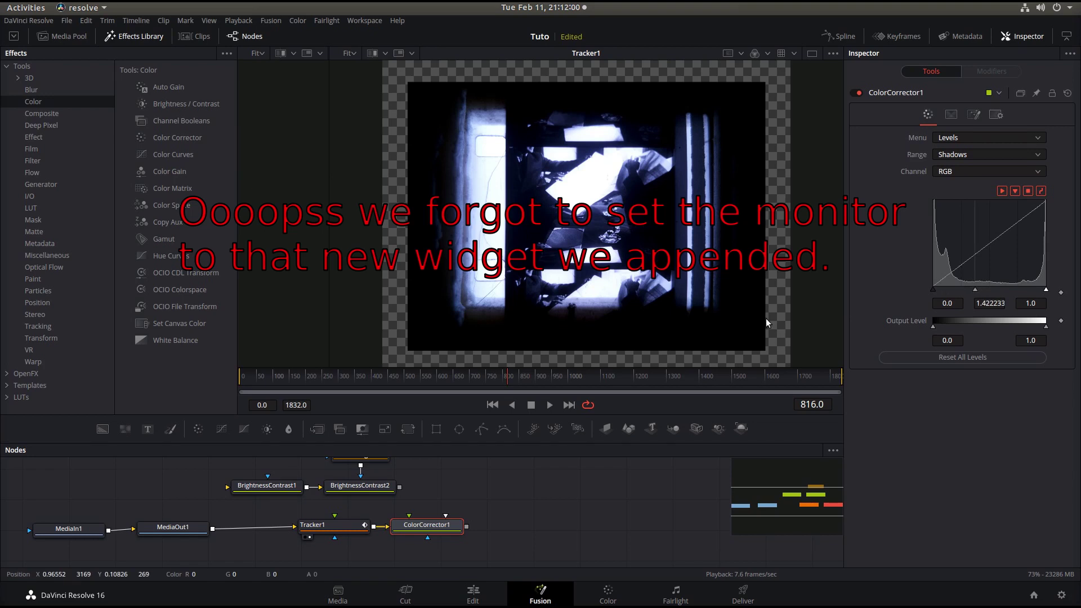
left_click(401, 538)
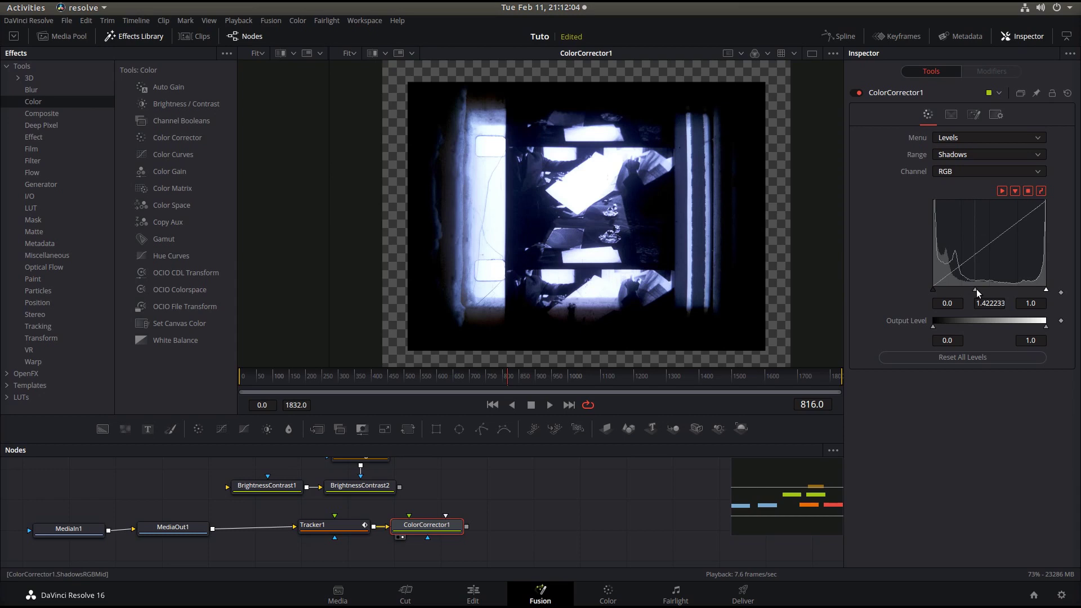
left_click_drag(977, 290, 966, 283)
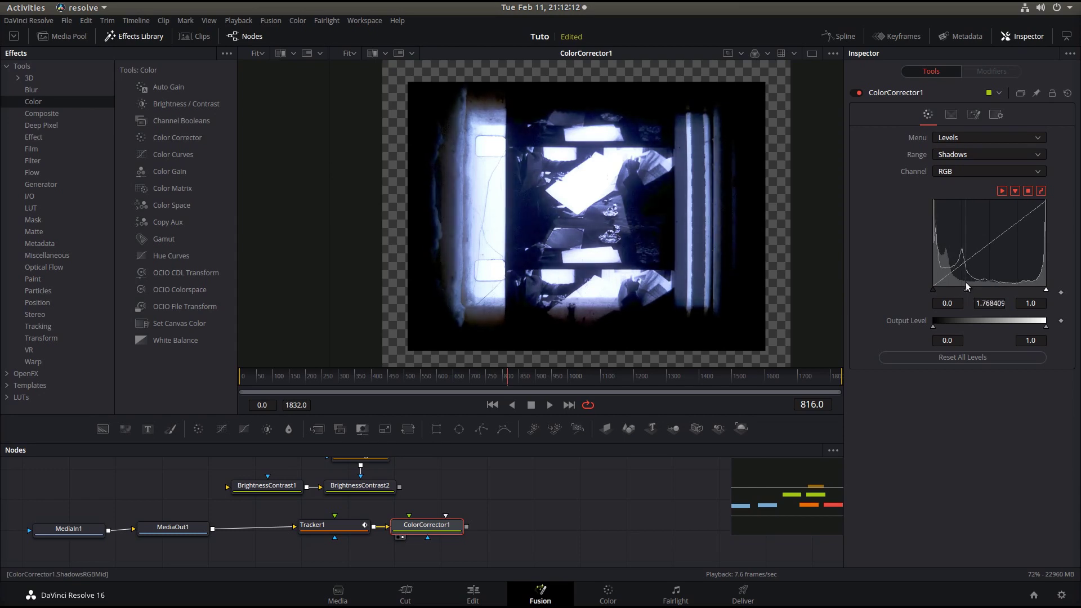
Lower the Highlights gamma to darken the highlights.
left_click(993, 155)
left_click(989, 200)
mouse_move(988, 290)
left_mouse_down()
mouse_move(1027, 292)
mouse_move(1013, 289)
left_mouse_up()
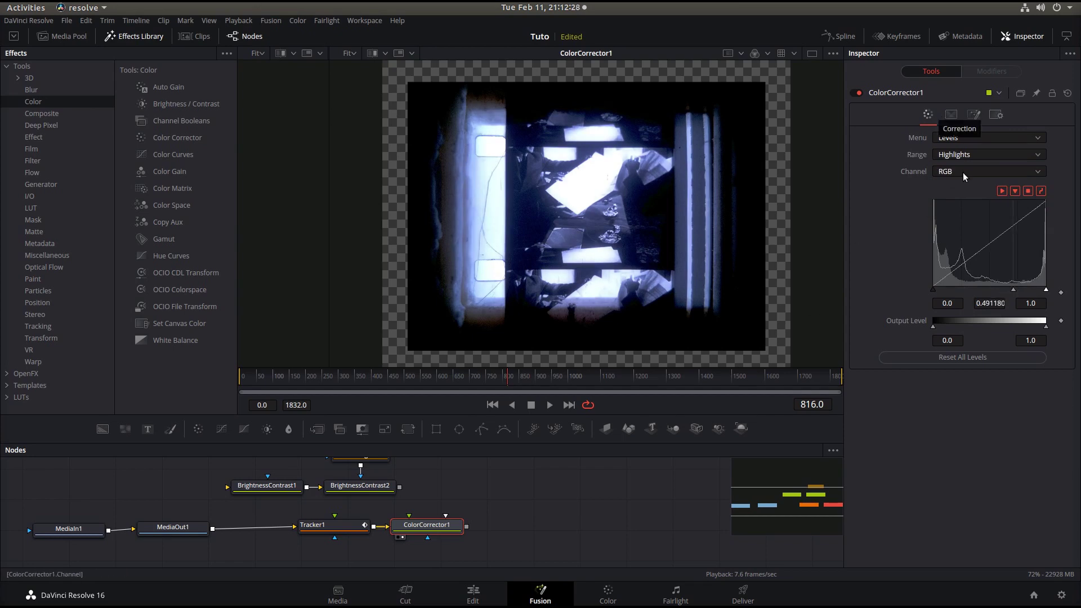
Set the Master range Saturation to 0 in the Colors menu for a greyscale picture.
left_click(979, 136)
left_click(979, 156)
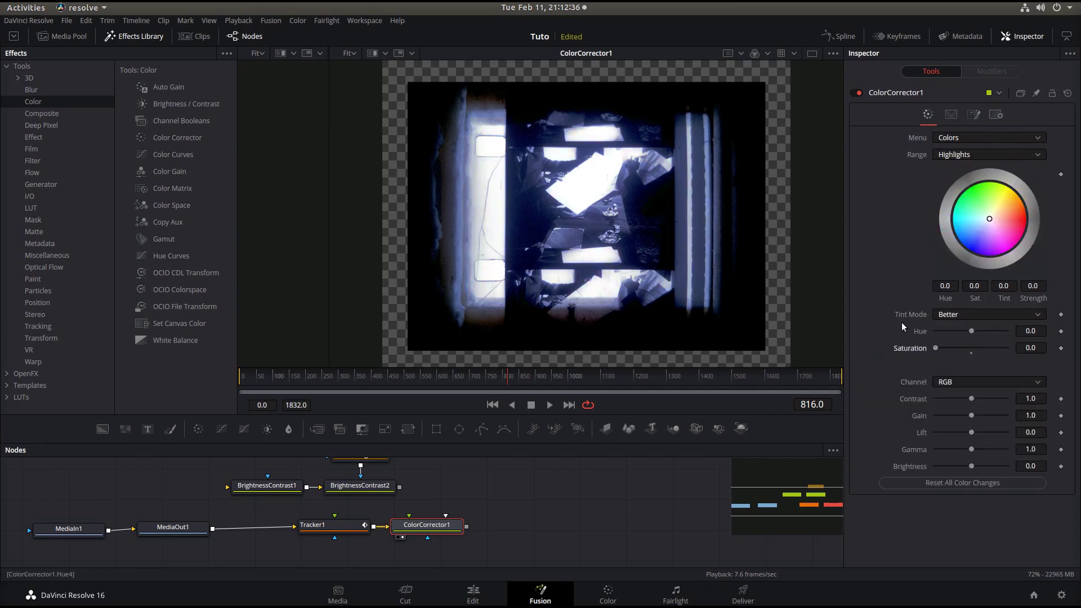
left_click(1004, 152)
left_click(995, 170)
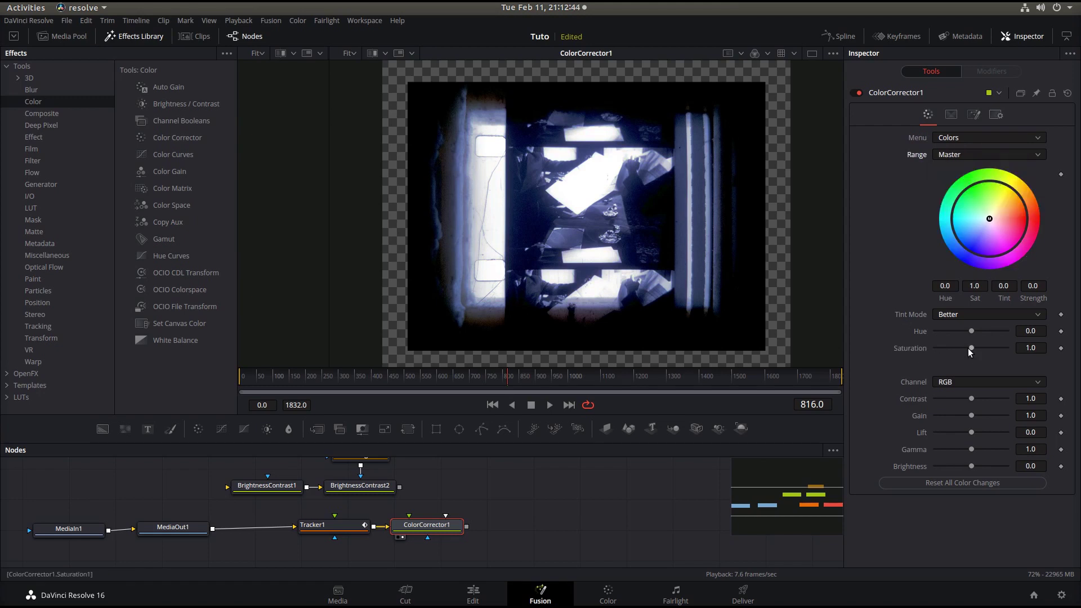
left_click_drag(970, 348, 934, 348)
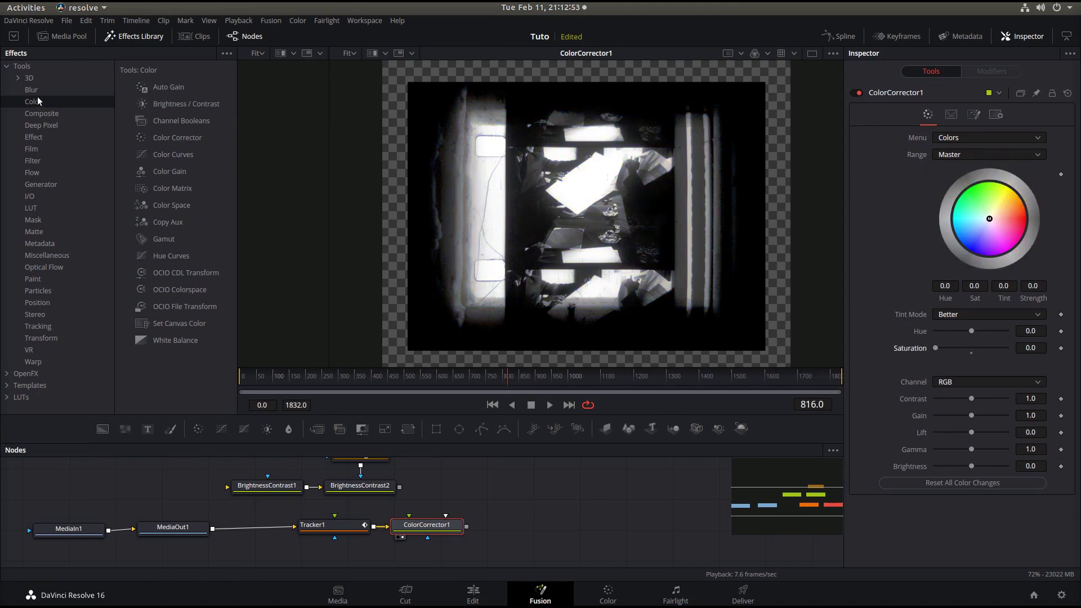
left_click(41, 339)
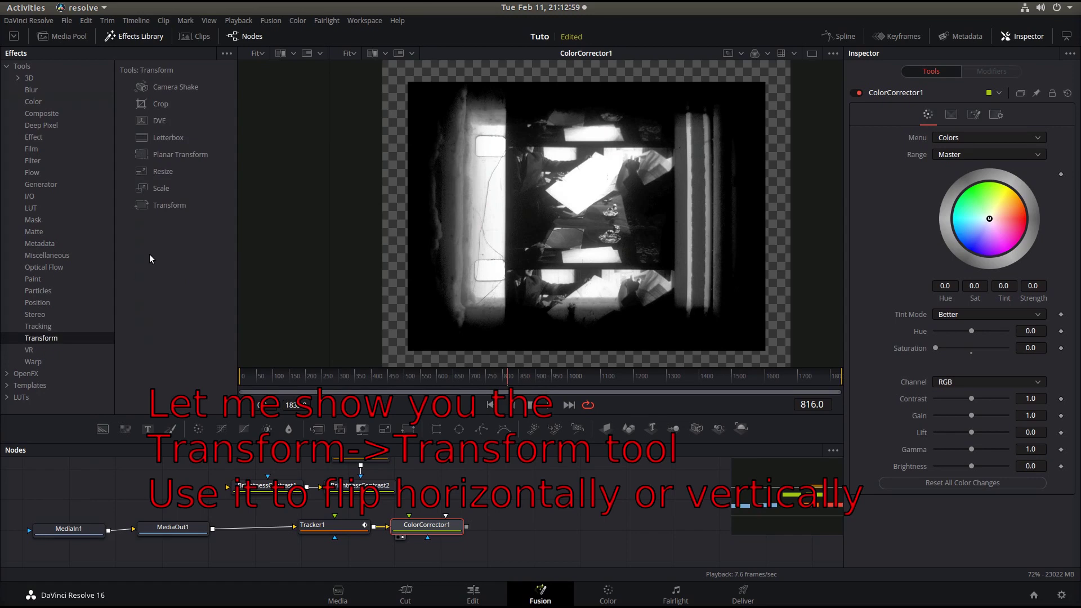
left_click(160, 207)
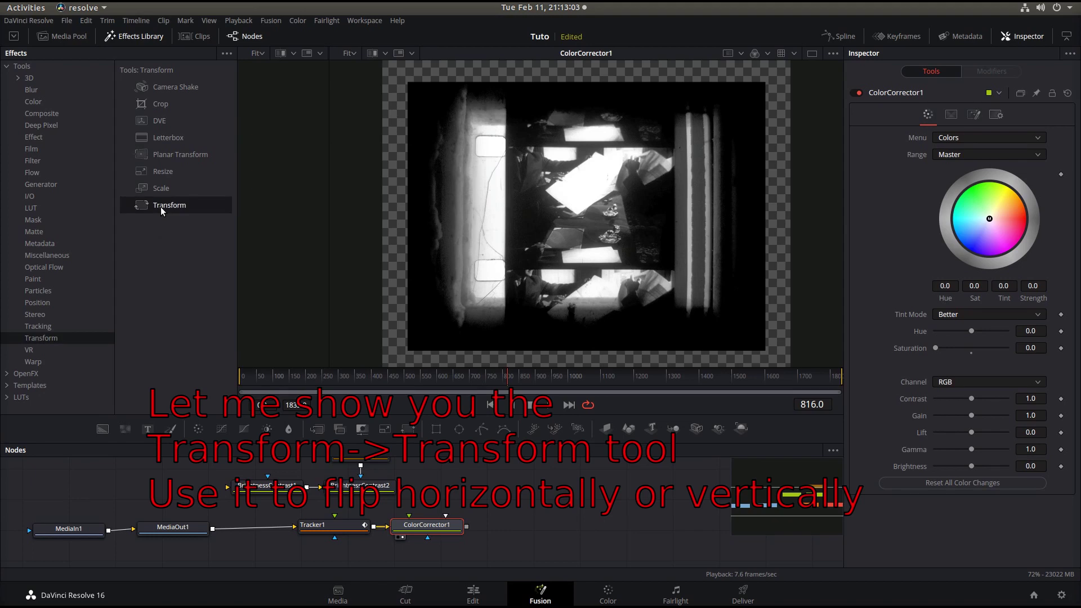
double_click(160, 208)
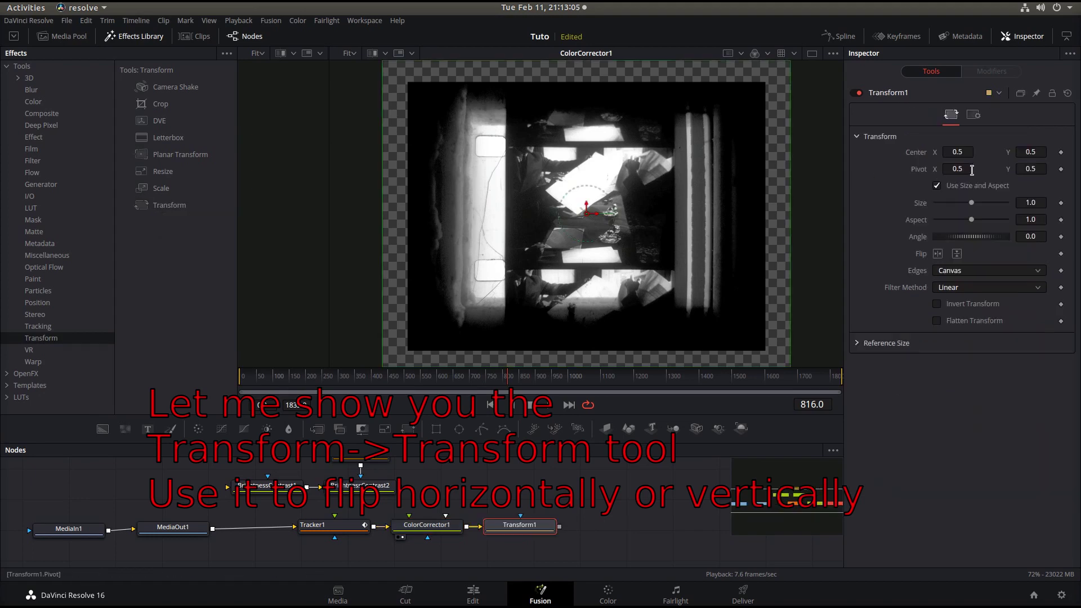
left_click(937, 253)
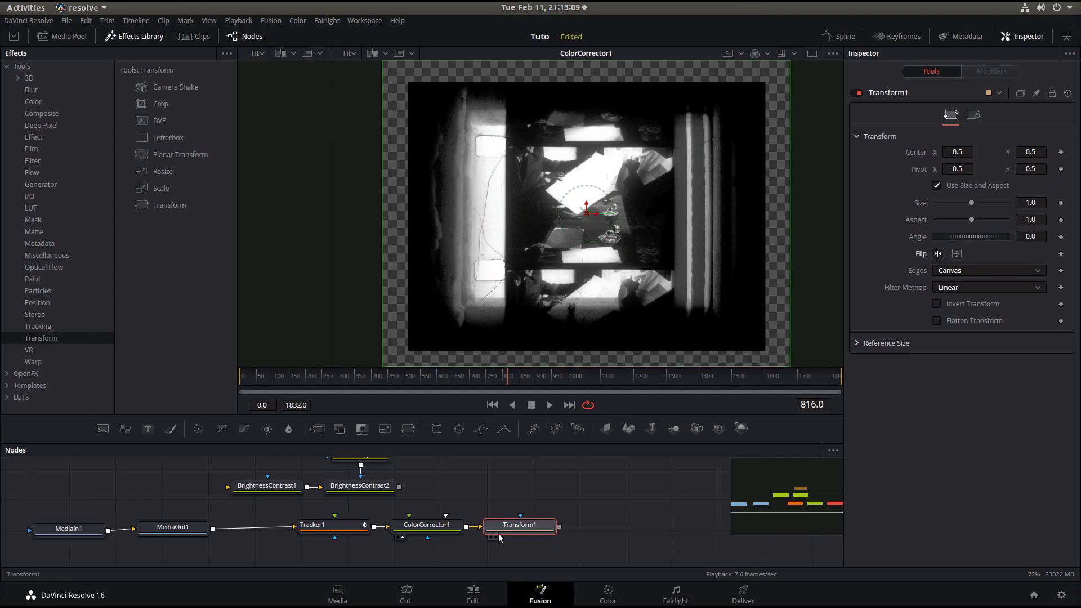
left_click(495, 537)
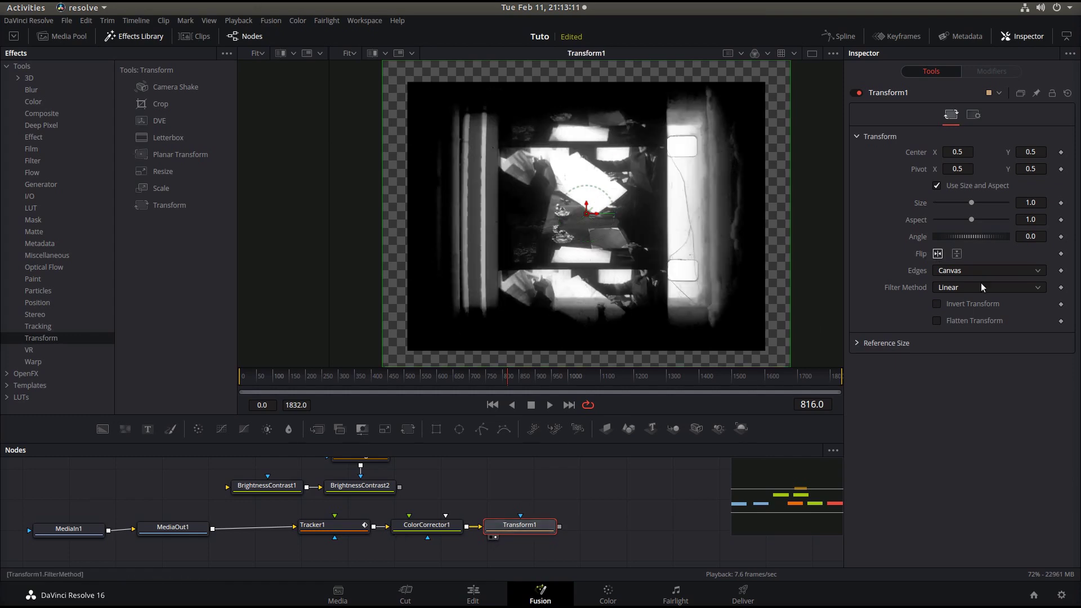
left_click(937, 254)
left_click(937, 254)
left_click(937, 254)
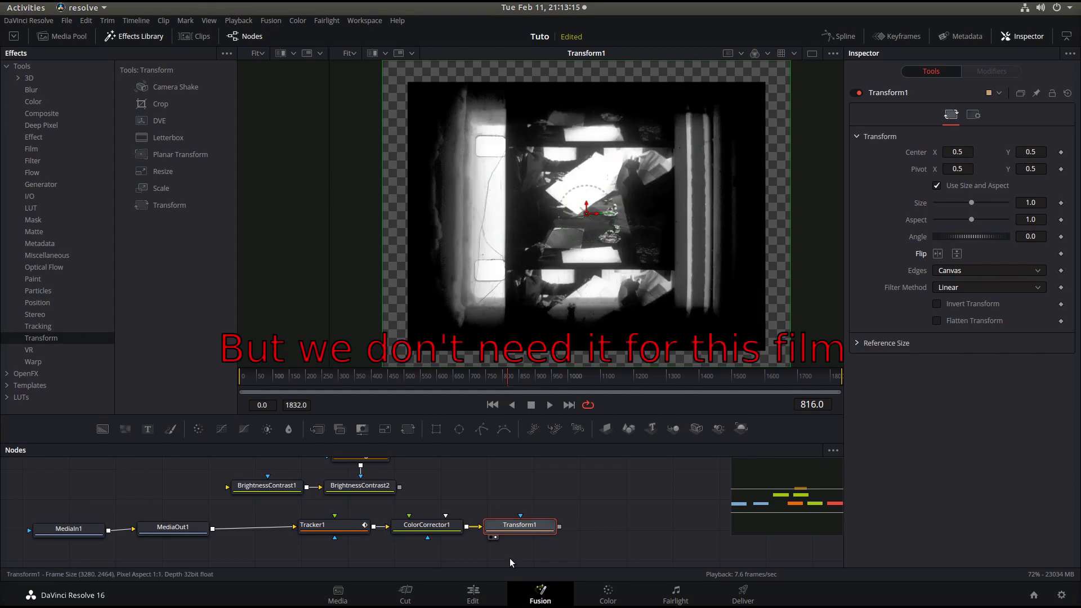
key("Delete")
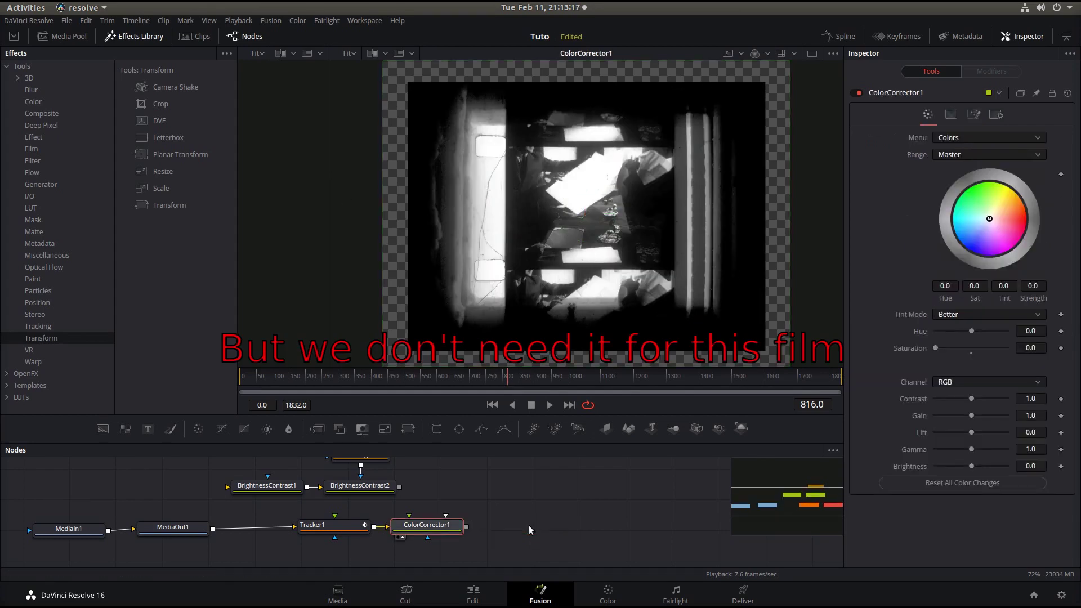
Add Crop1 after ColorCorrector1, sized 1337 × 986 at X/Y offsets 1000 and 840.
left_click(158, 103)
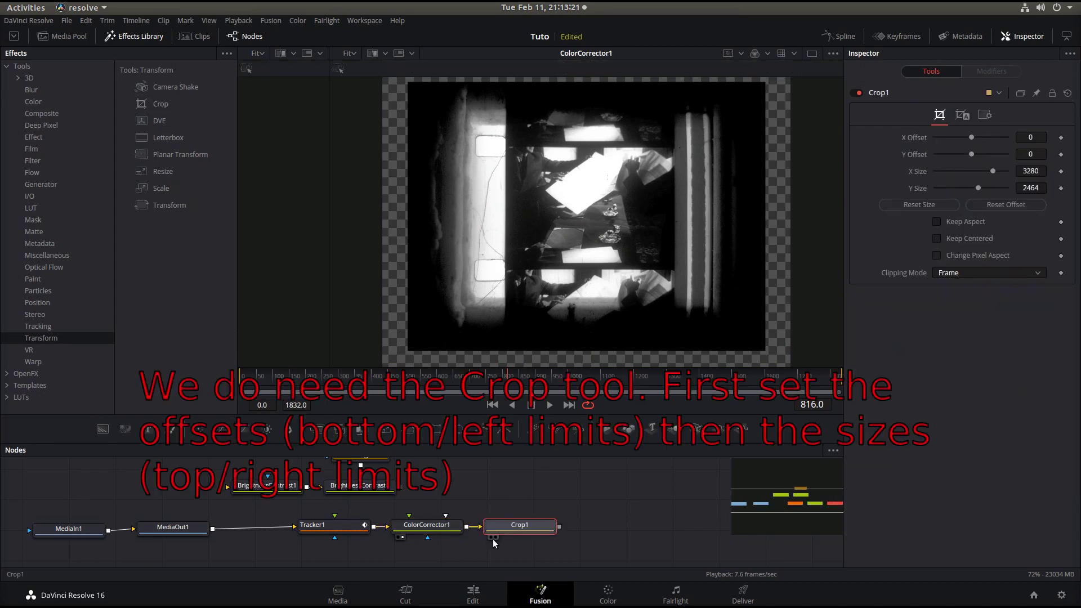
left_click(495, 537)
left_click_drag(848, 176, 788, 177)
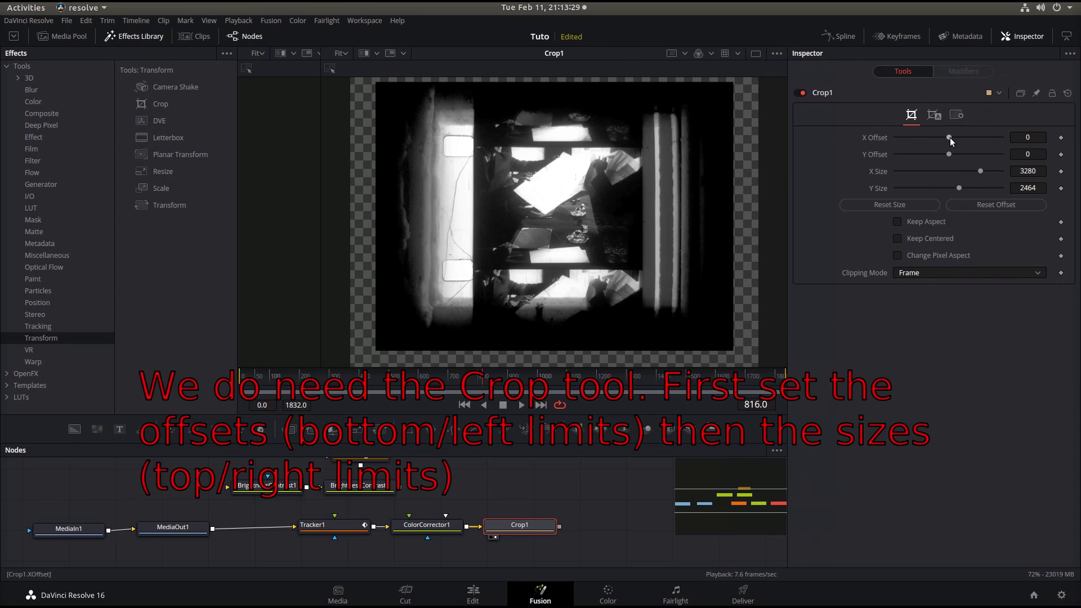
mouse_move(949, 137)
left_mouse_down()
mouse_move(1003, 154)
mouse_move(920, 190)
left_mouse_up()
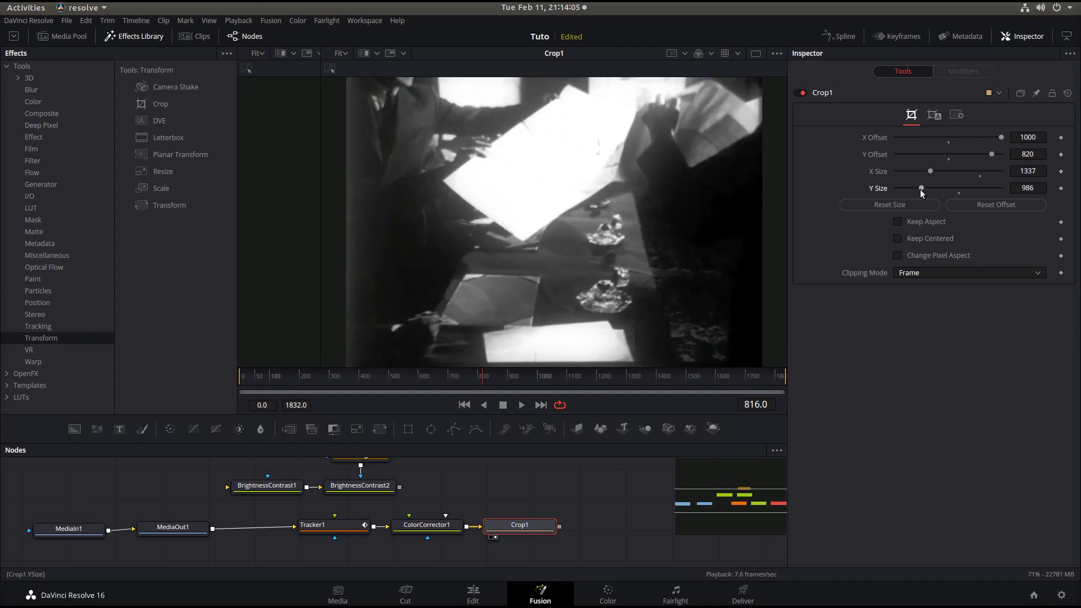
left_click_drag(980, 156, 991, 156)
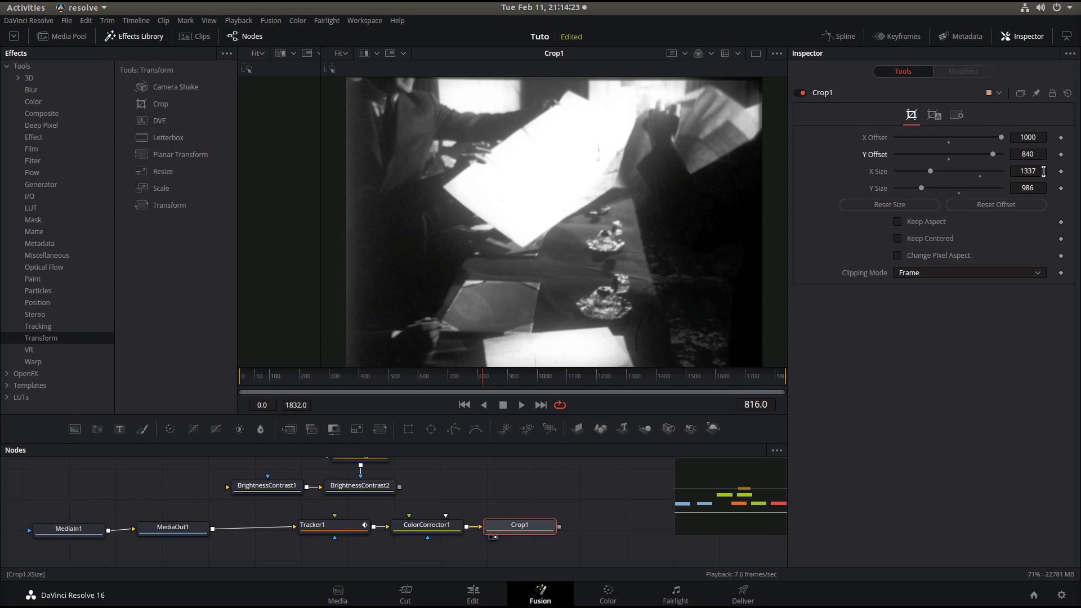
left_click(1061, 154)
left_click_drag(993, 155, 995, 153)
left_click(1062, 155)
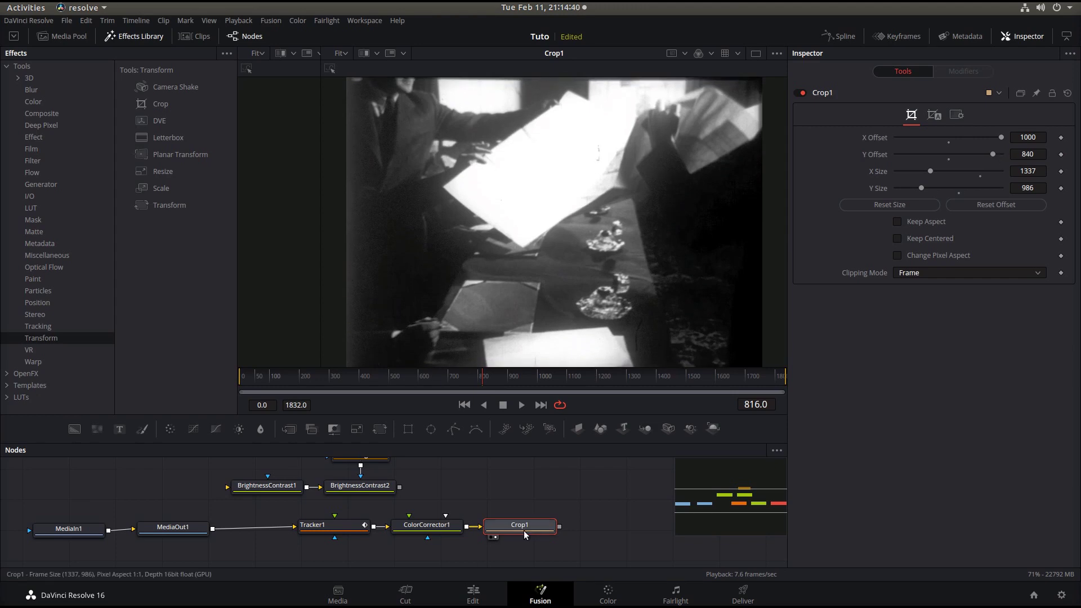
Add Resize1 after Crop1 with width 1440 and height 1080, and place the node above Crop1.
left_click(164, 172)
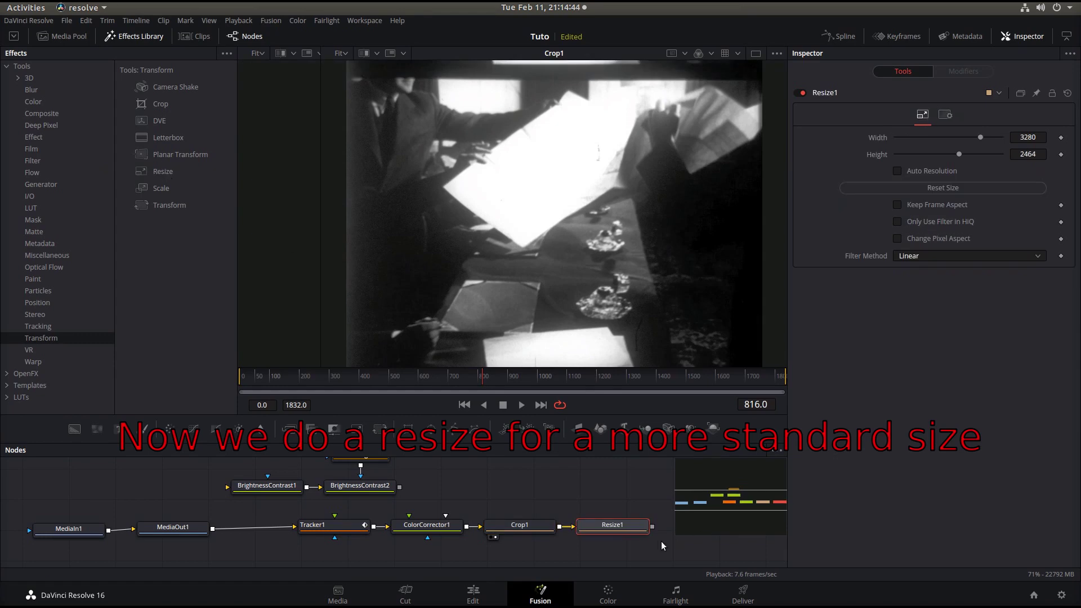
left_click(588, 538)
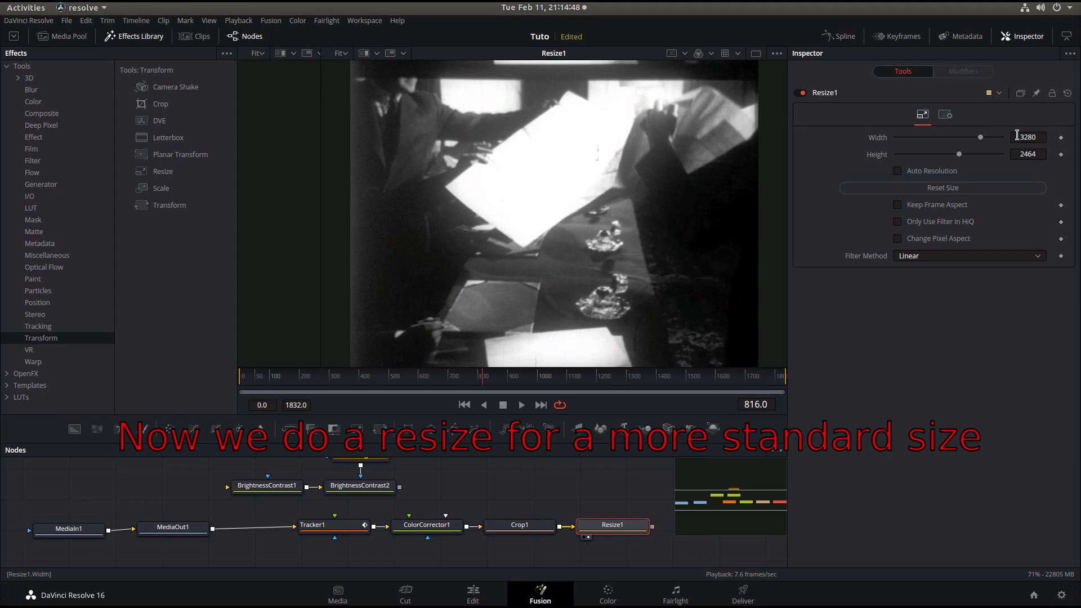
left_click_drag(980, 138, 976, 137)
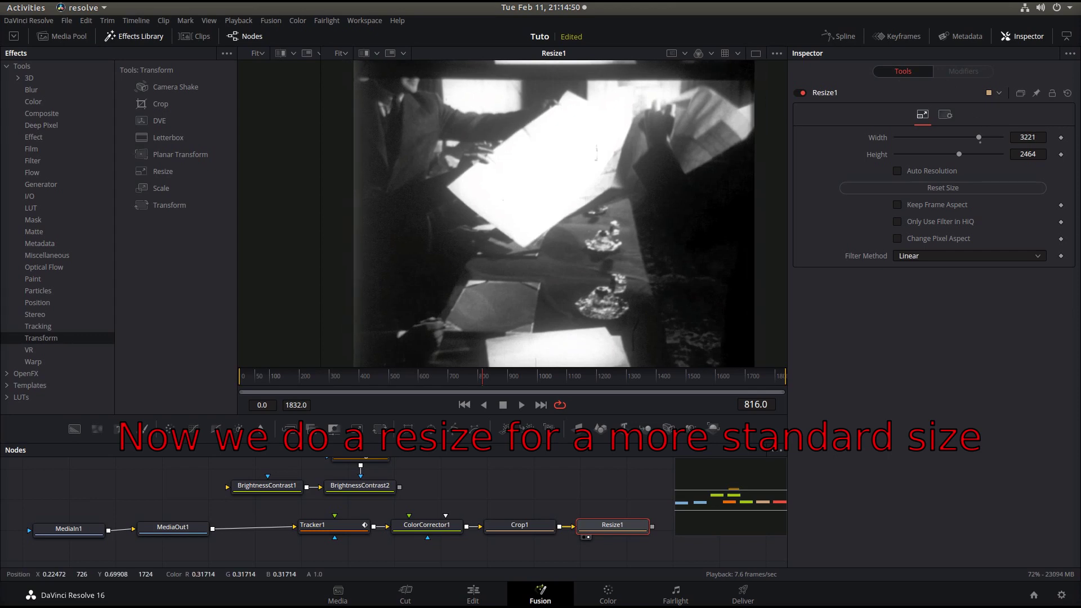
left_click(1027, 138)
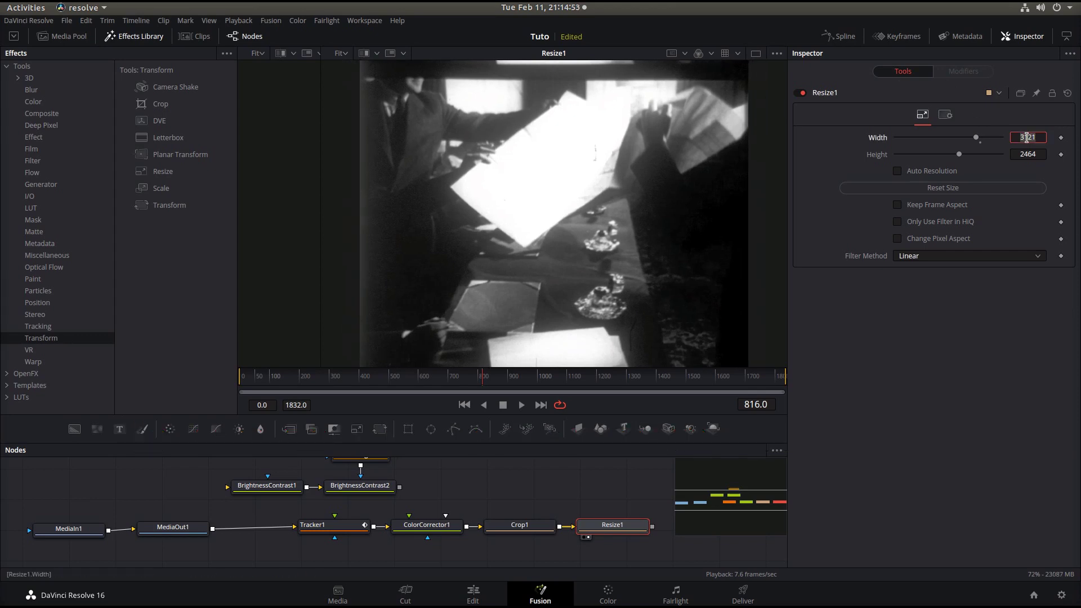
type("1440")
key("Tab")
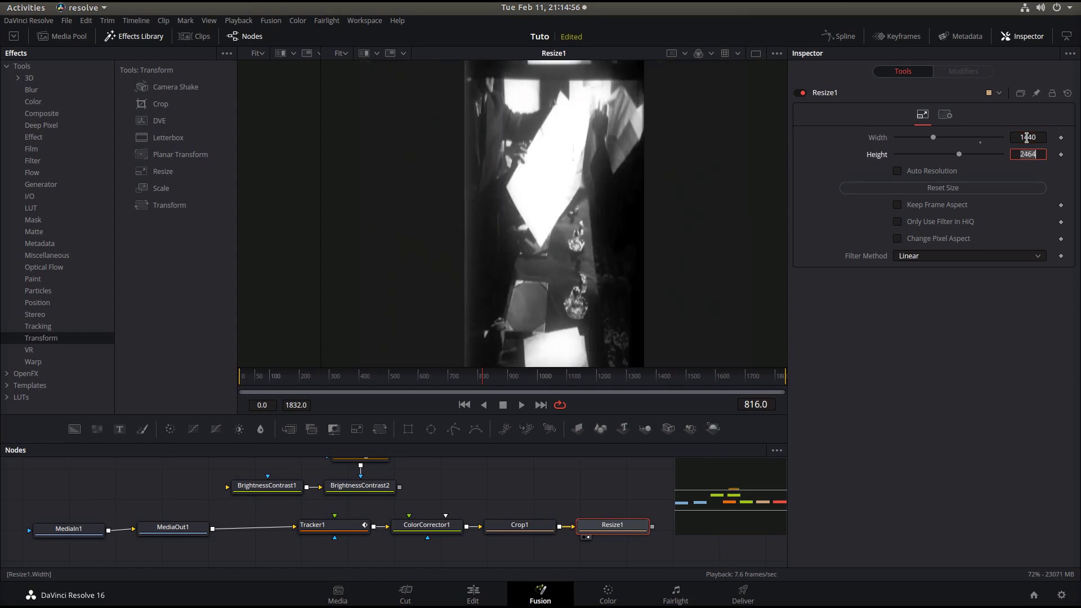
type("10")
type("80")
key("Tab")
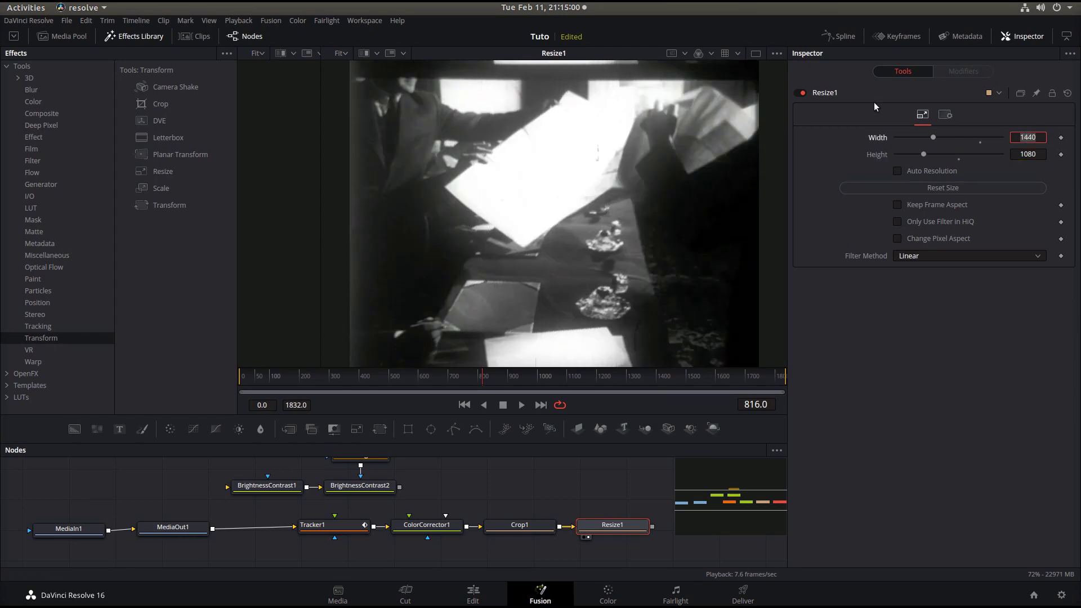
left_click(360, 381)
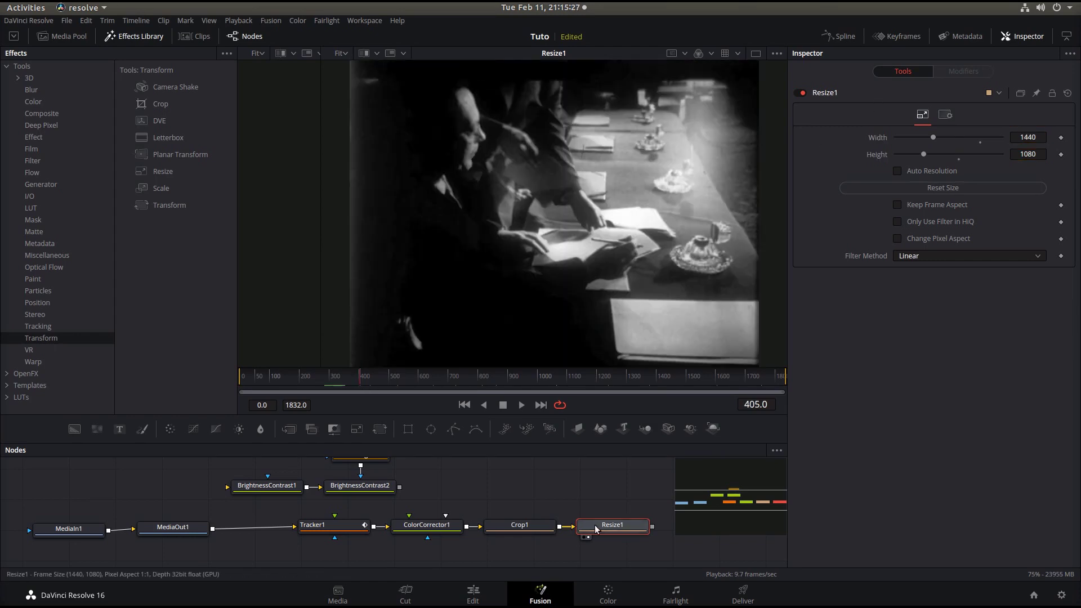
left_click_drag(601, 529, 498, 490)
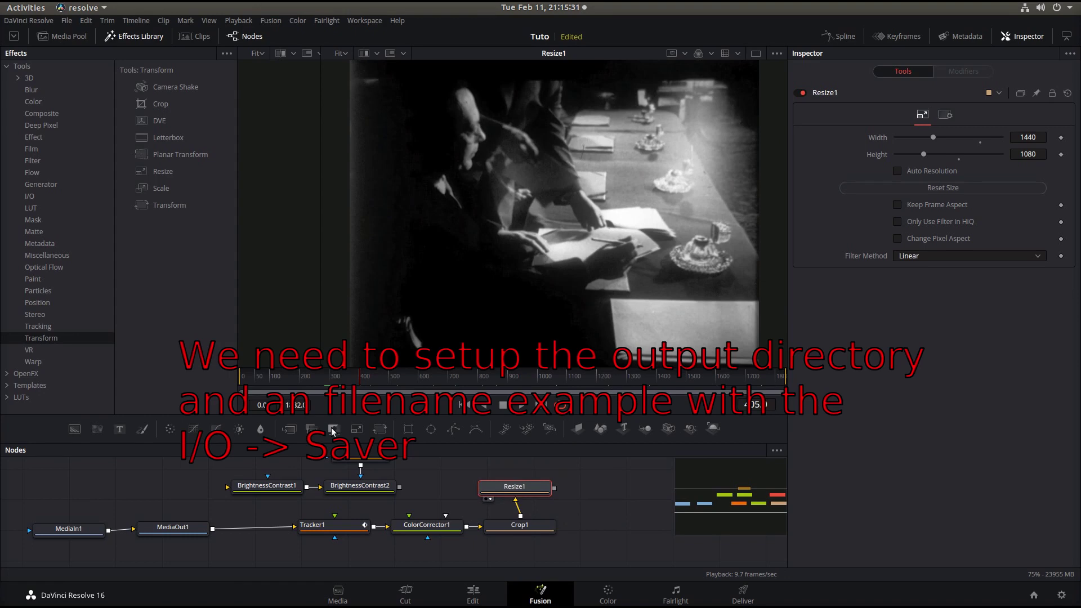
Add a Saver after Resize1 and make a new Tuto2Pix folder under Videos for its output.
left_click(32, 195)
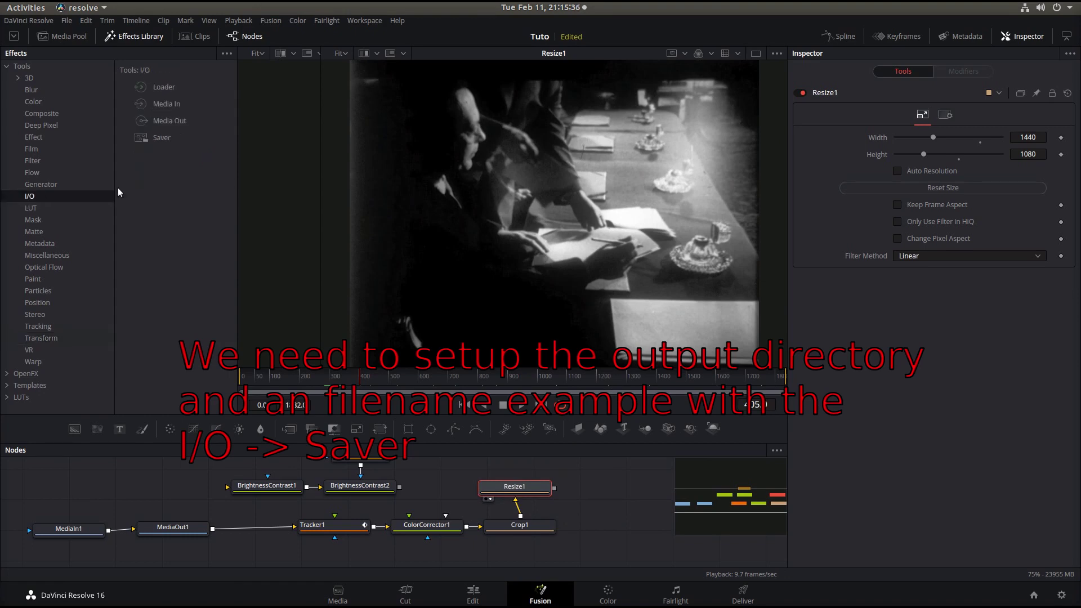
left_click(148, 137)
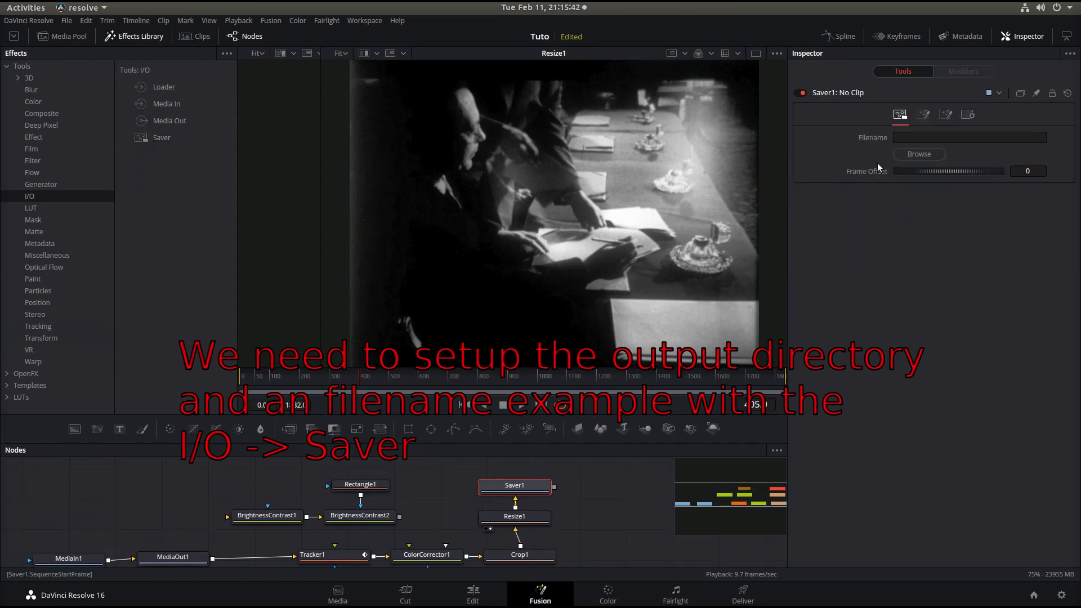
left_click(921, 155)
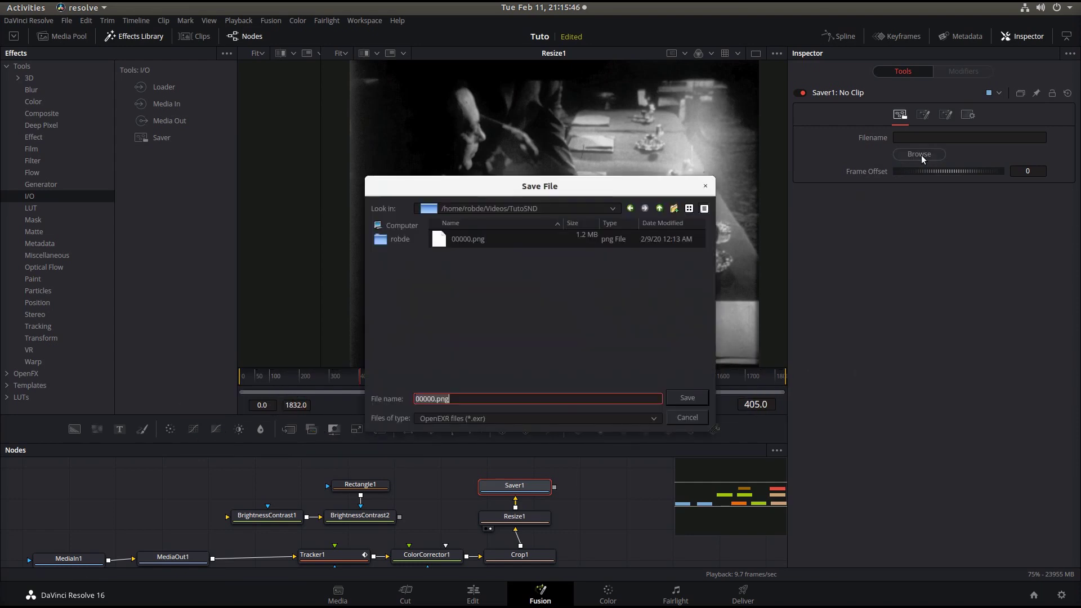
left_click(659, 210)
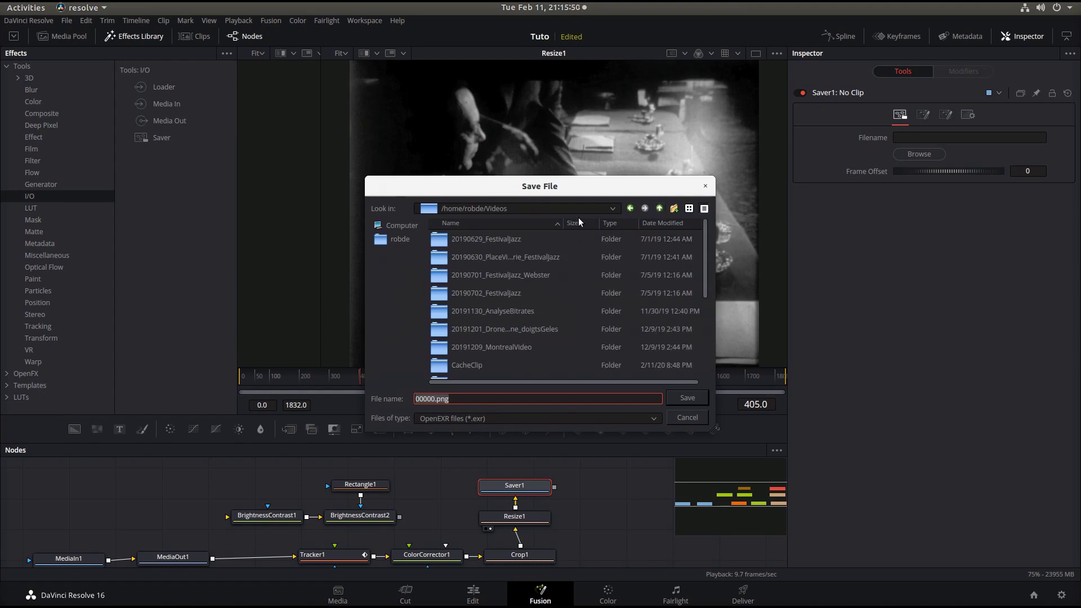
left_click(675, 209)
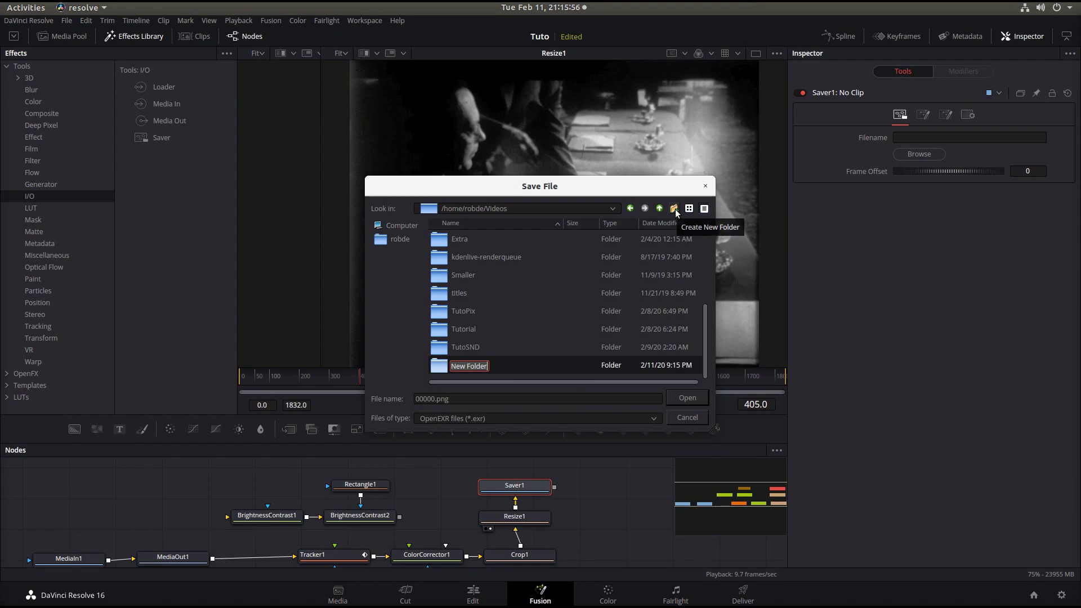
type("Tuto2")
type("Pix")
key("Return")
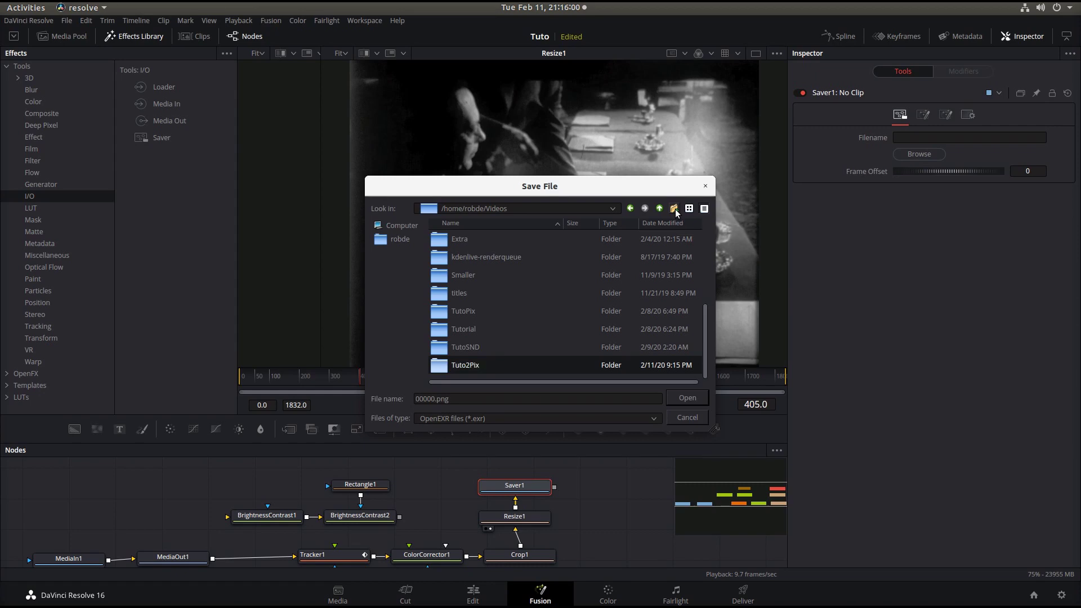
key("Return")
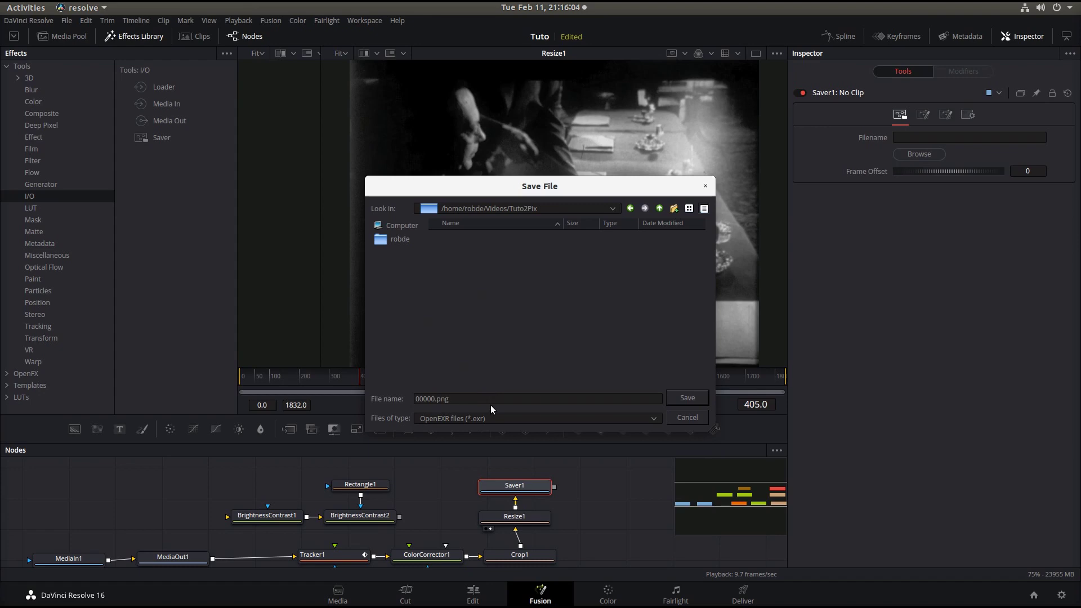
With All Files as the file type, save the frames as 00000.jpg in Tuto2Pix.
left_click(612, 420)
left_click(488, 440)
left_click(460, 399)
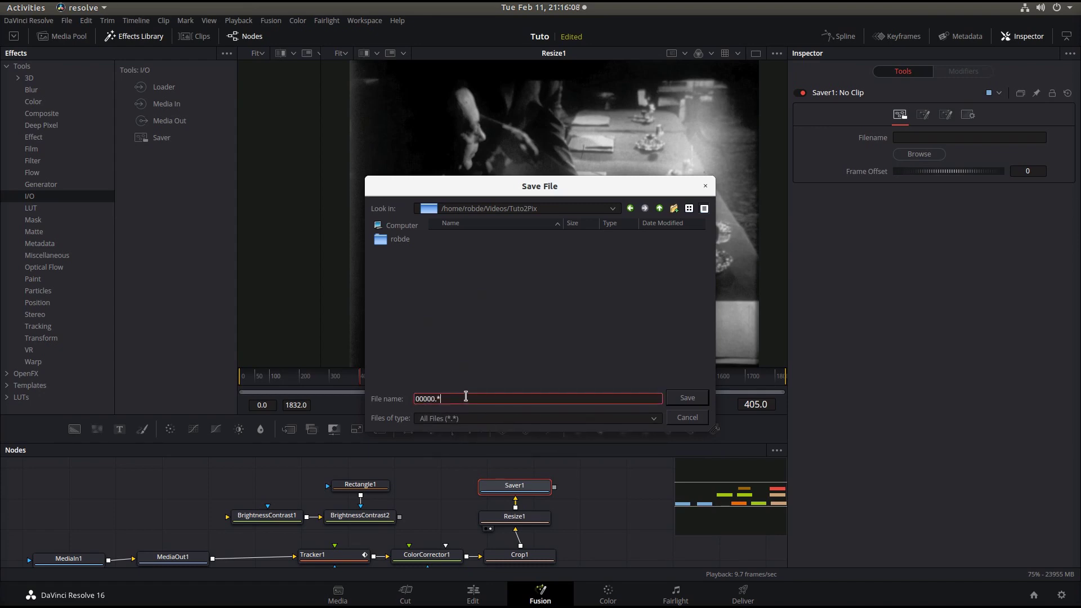
type("pg")
left_click(696, 401)
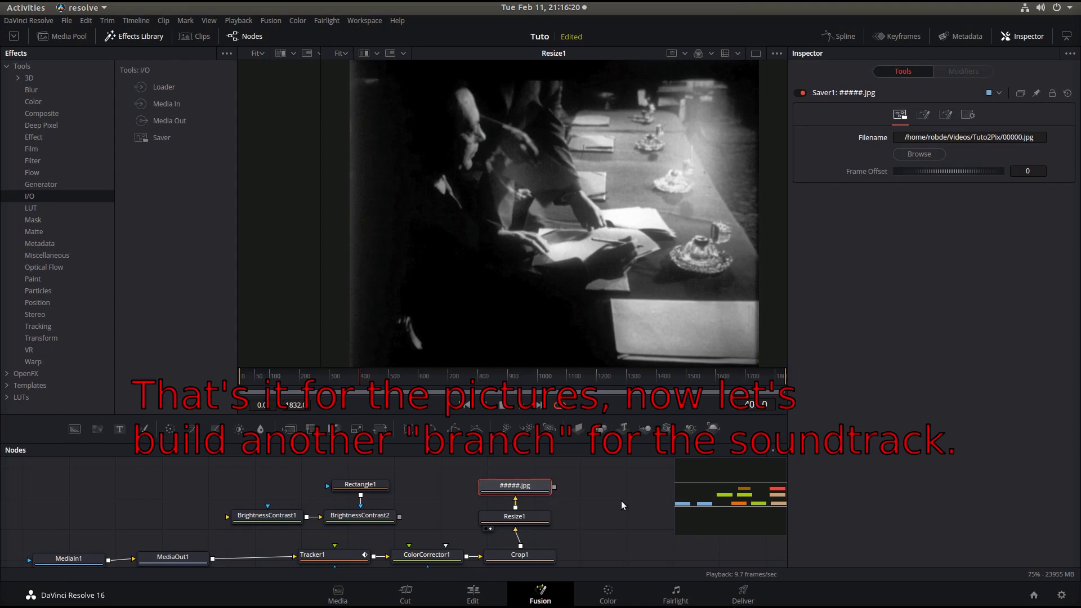
scroll(622, 505, "down", 2)
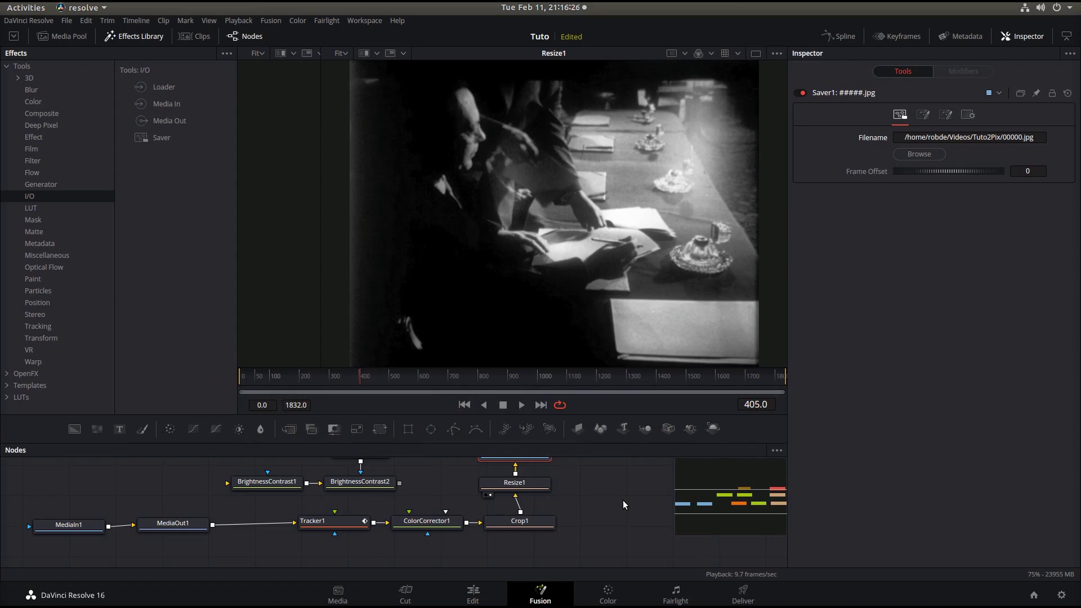
scroll(588, 500, "down", 2)
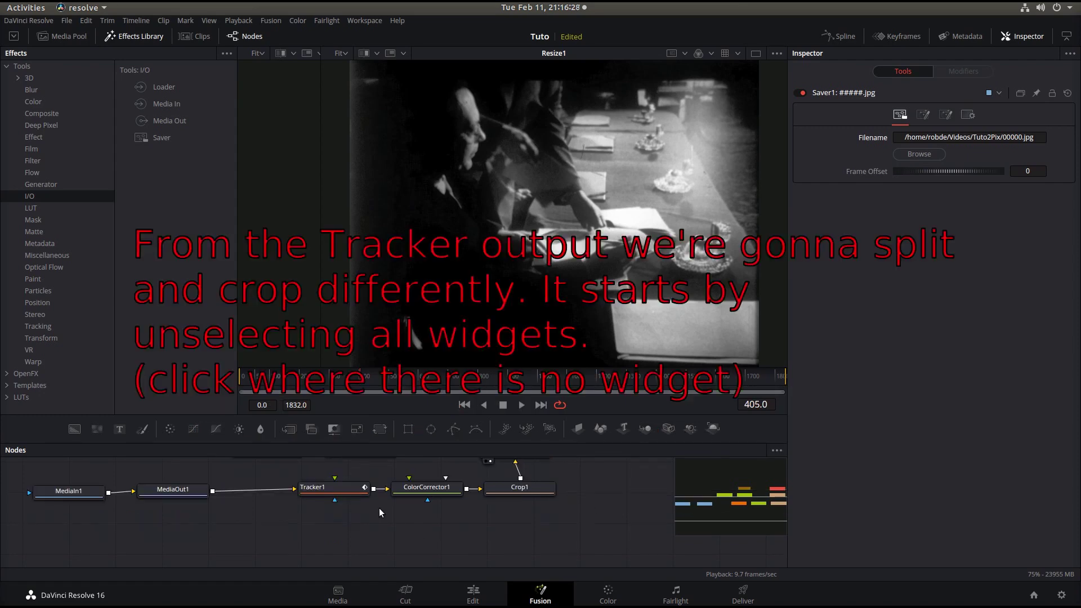
scroll(526, 516, "up", 2)
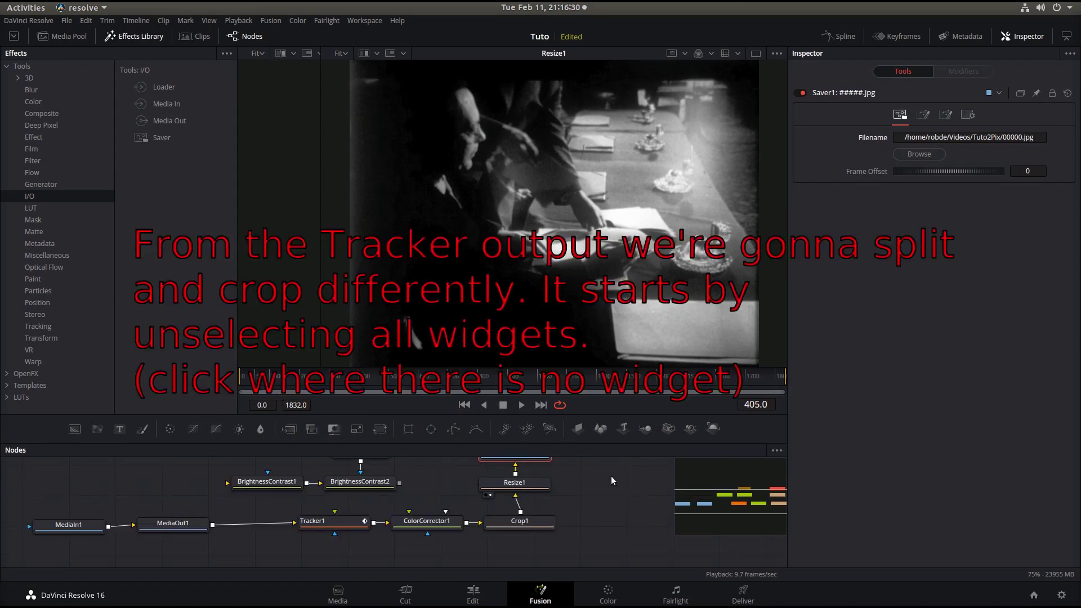
scroll(574, 534, "down", 2)
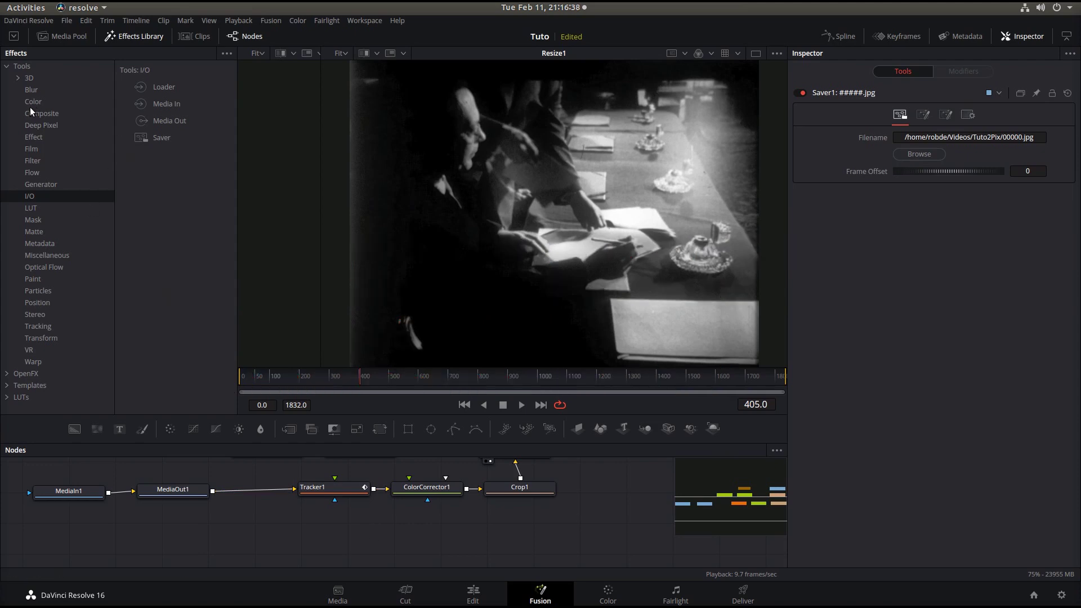
Add a Crop2 node, link Tracker1's output into it, and place it below the main chain.
left_click(40, 338)
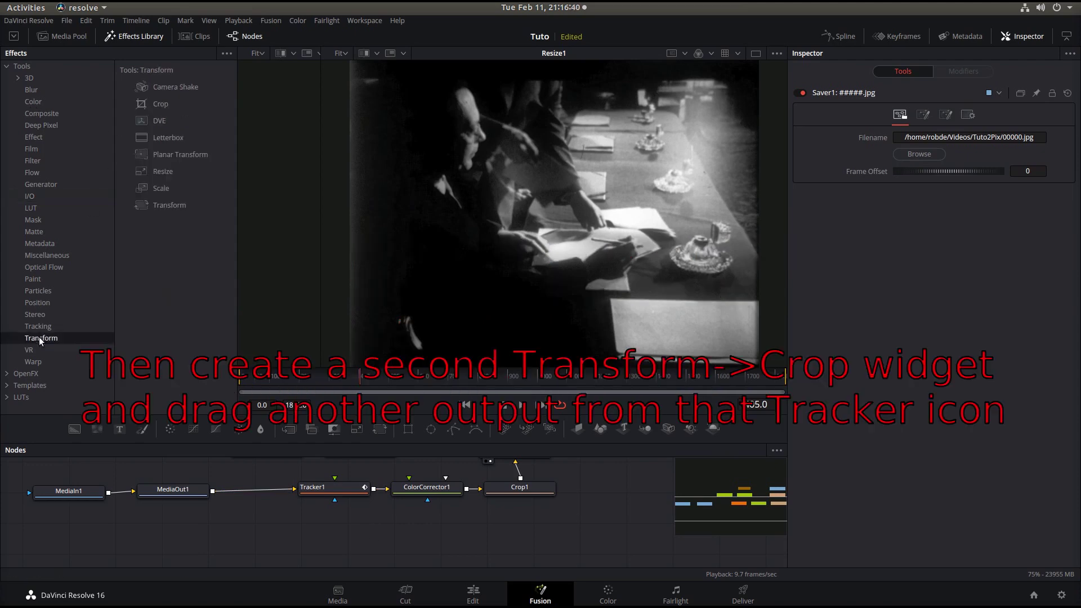
left_click(165, 104)
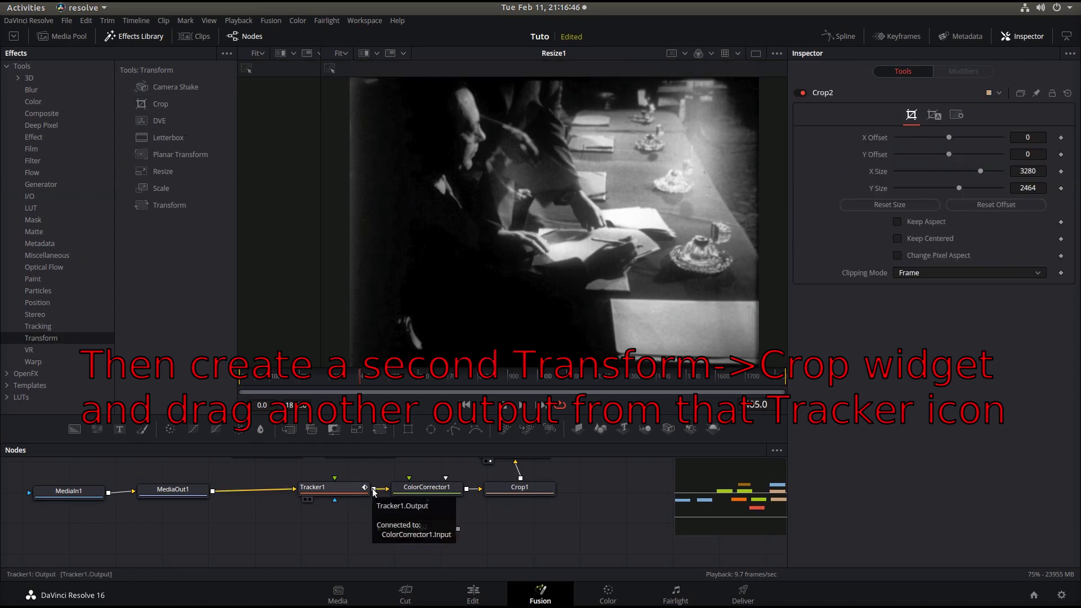
left_click_drag(374, 492, 399, 540)
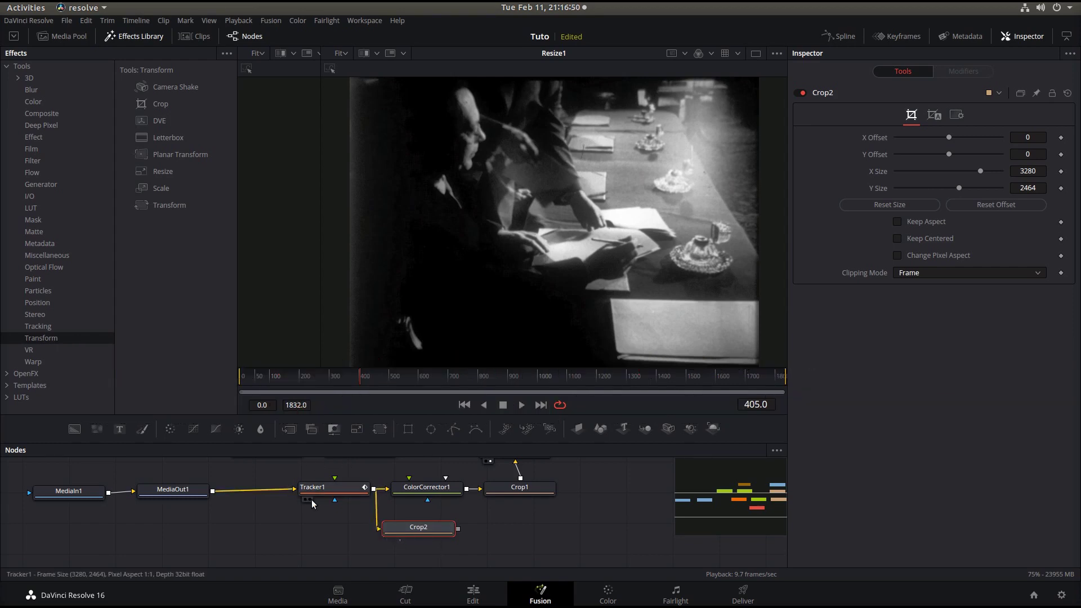
left_click_drag(419, 534, 418, 532)
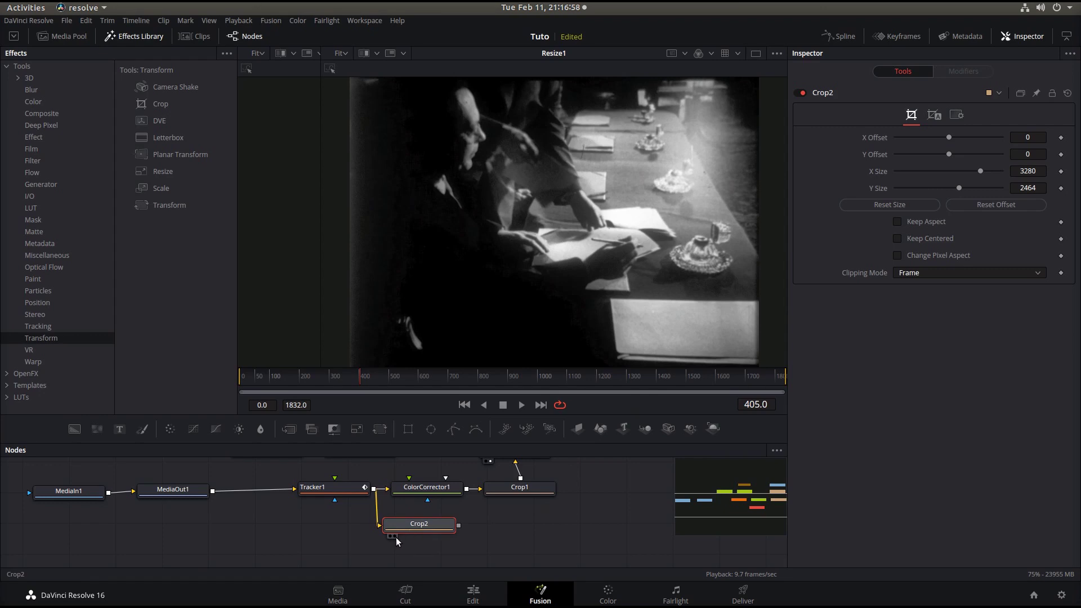
Set Crop2 to X Offset 2240, Y Offset 730, size 417 × 1249 around the soundtrack.
left_click(395, 536)
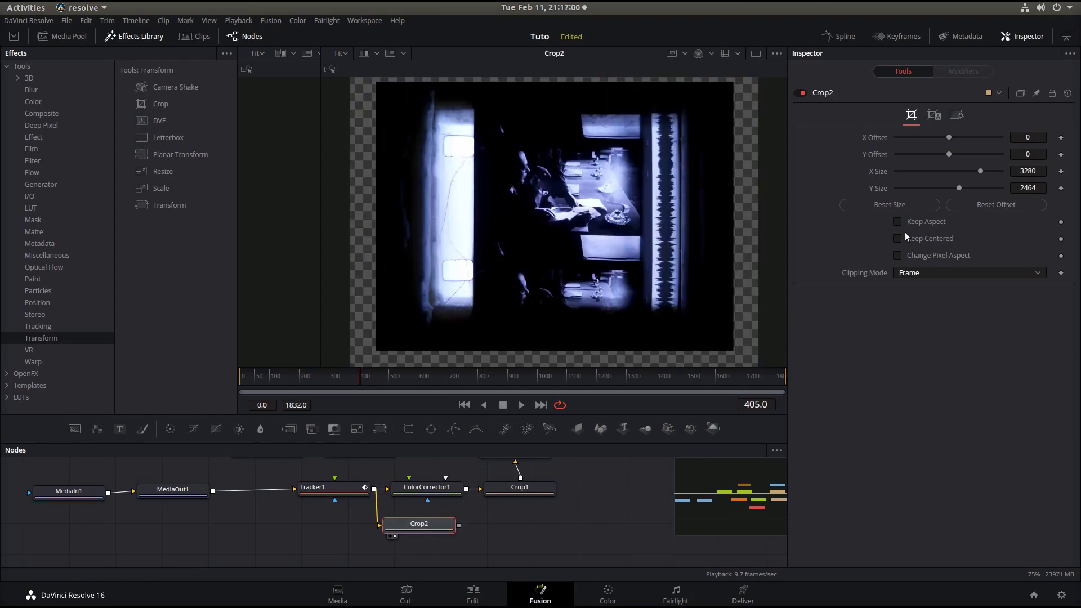
mouse_move(949, 138)
left_mouse_down()
mouse_move(1002, 138)
mouse_move(908, 178)
mouse_move(975, 156)
left_mouse_up()
type("4000")
key("Return")
left_click_drag(464, 376, 647, 371)
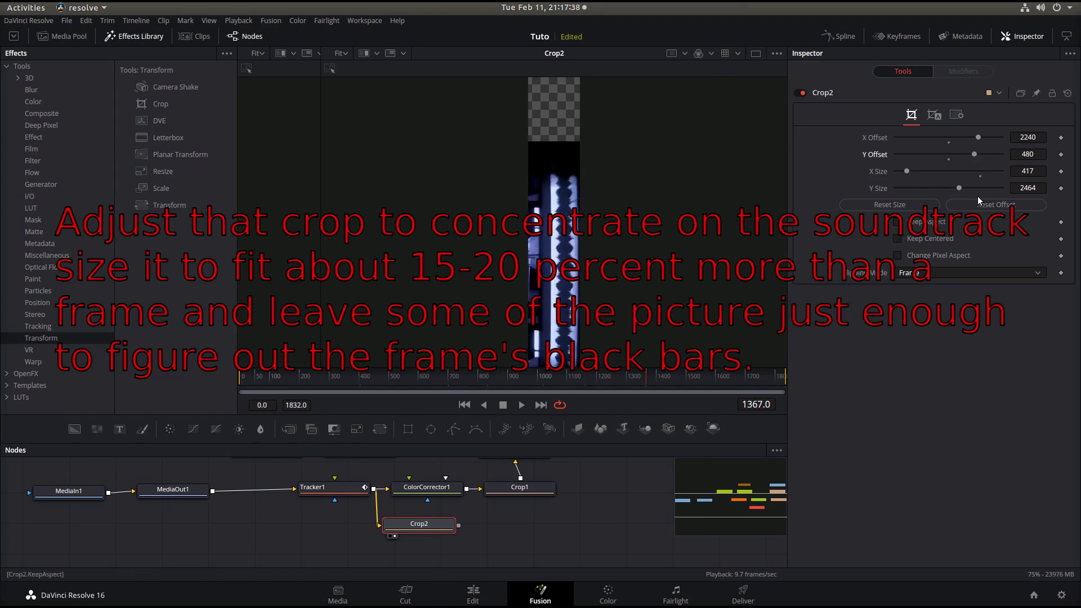
left_click_drag(975, 155, 988, 156)
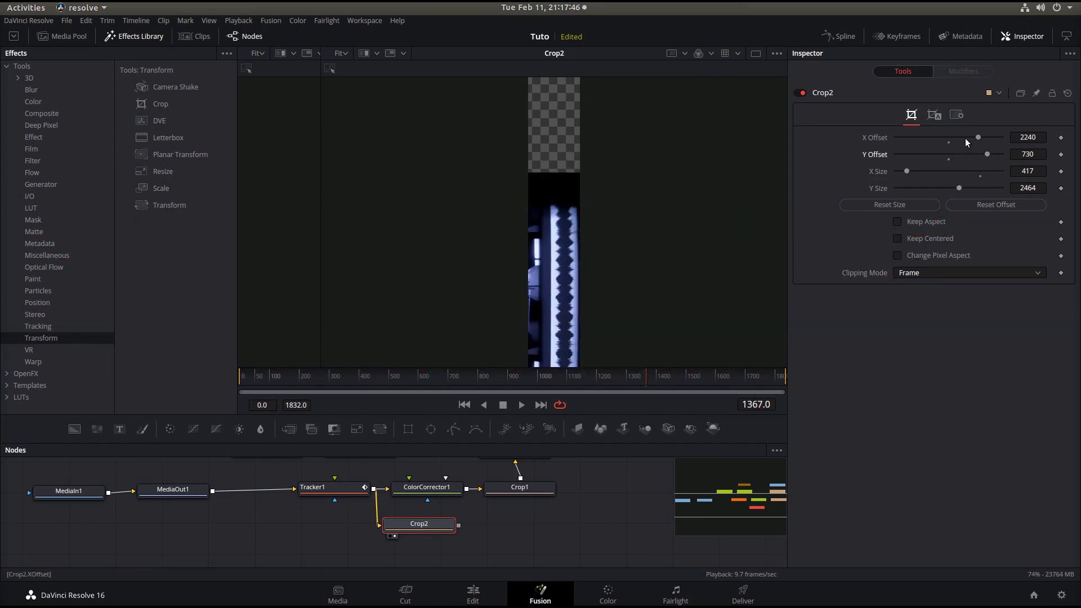
left_click_drag(959, 188, 927, 188)
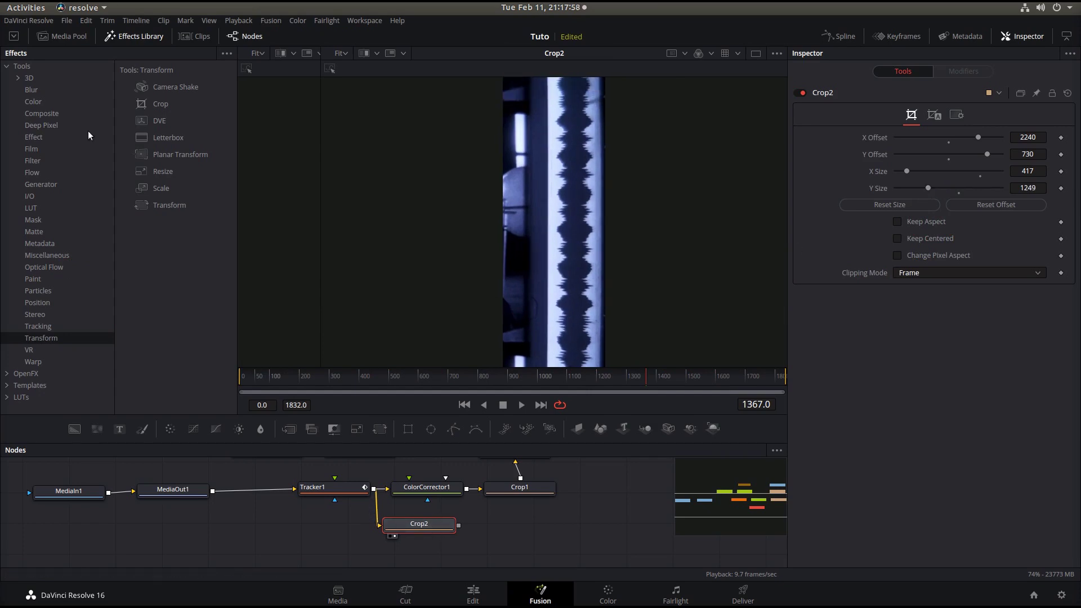
Add BrightnessContrast3 after Crop2 with Gain 2.25, Lift -0.28, Saturation 0, Brightness 0.01.
left_click(32, 104)
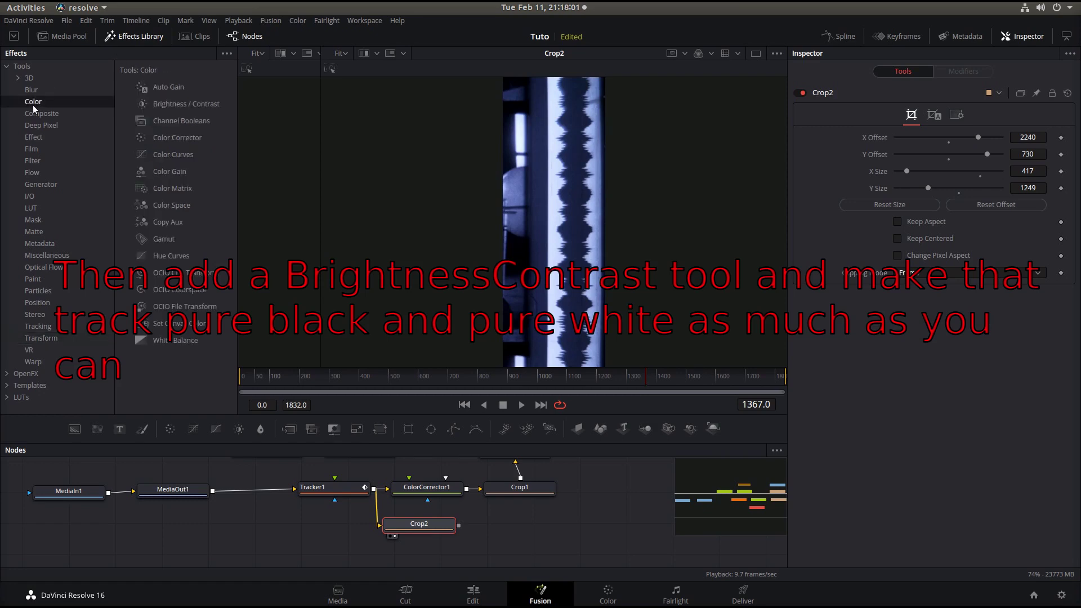
double_click(187, 103)
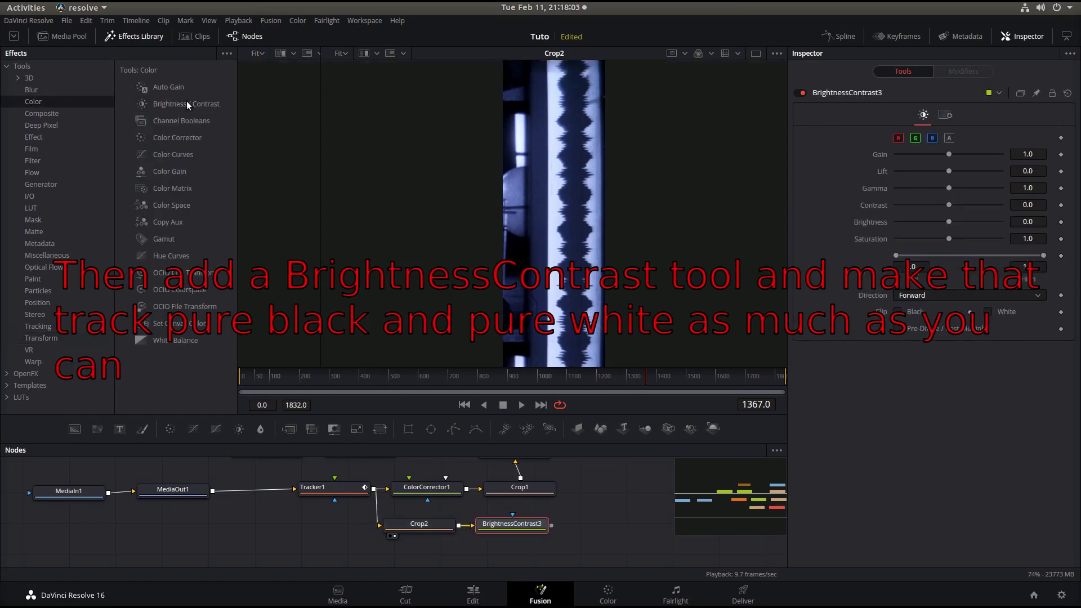
left_click(488, 536)
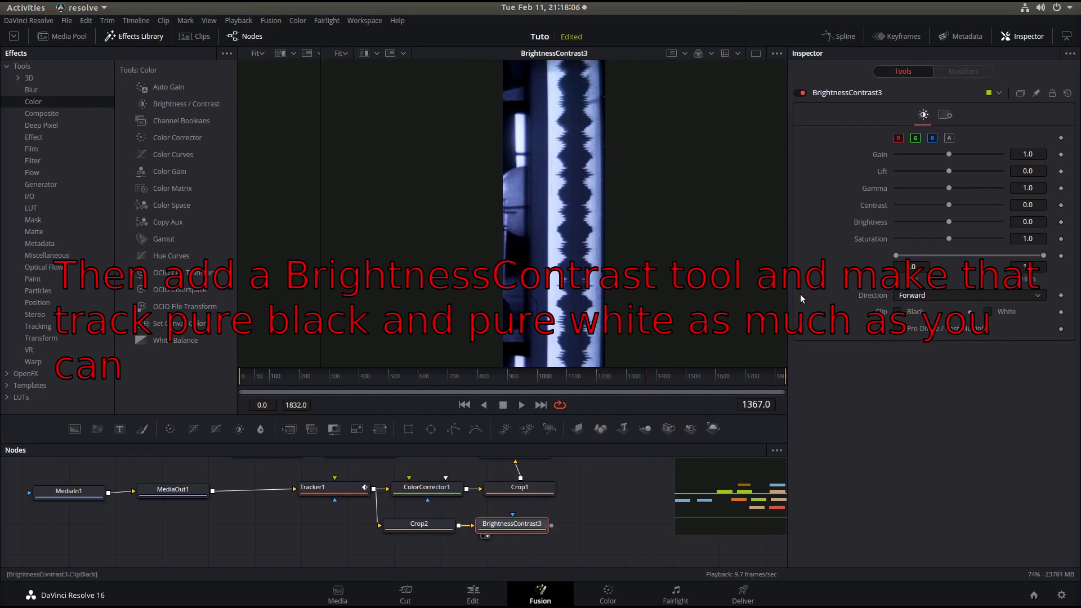
left_click_drag(949, 156, 956, 155)
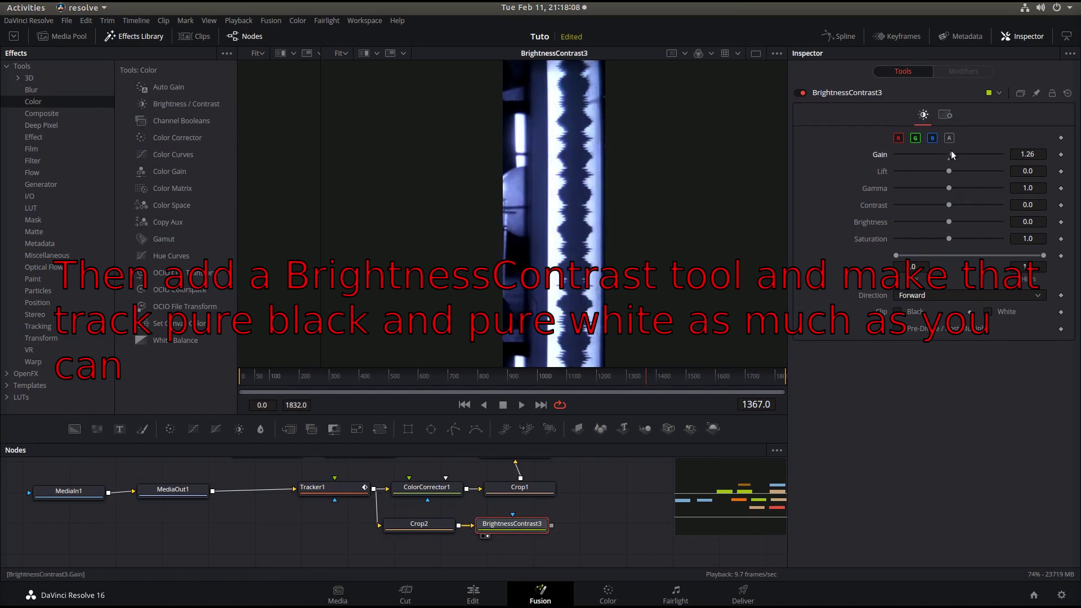
left_click_drag(949, 205, 1008, 205)
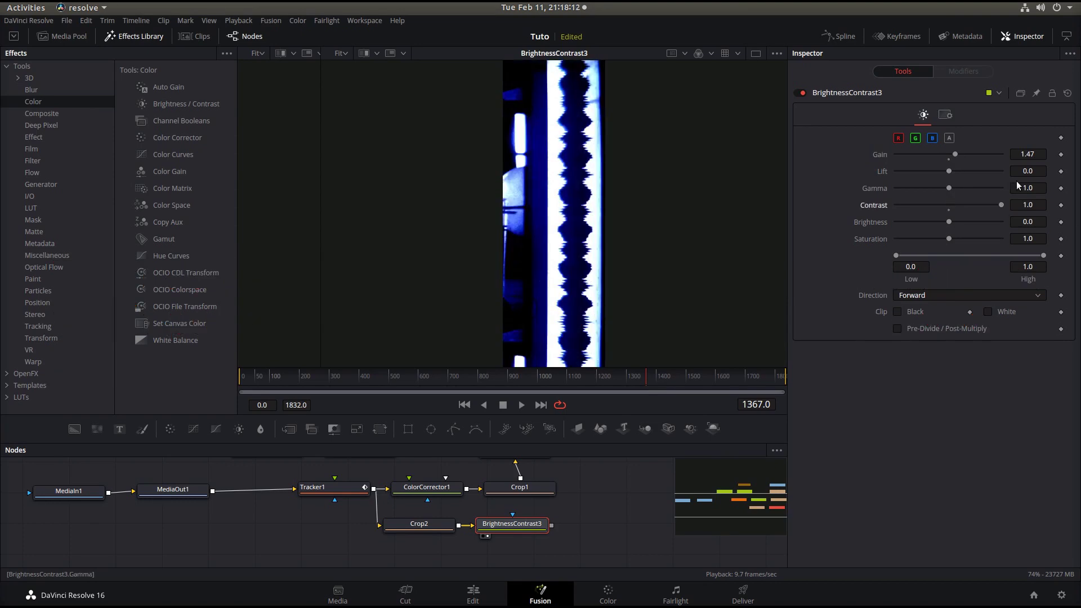
left_click_drag(913, 239, 895, 238)
mouse_move(950, 171)
left_mouse_down()
mouse_move(966, 158)
mouse_move(935, 173)
left_mouse_up()
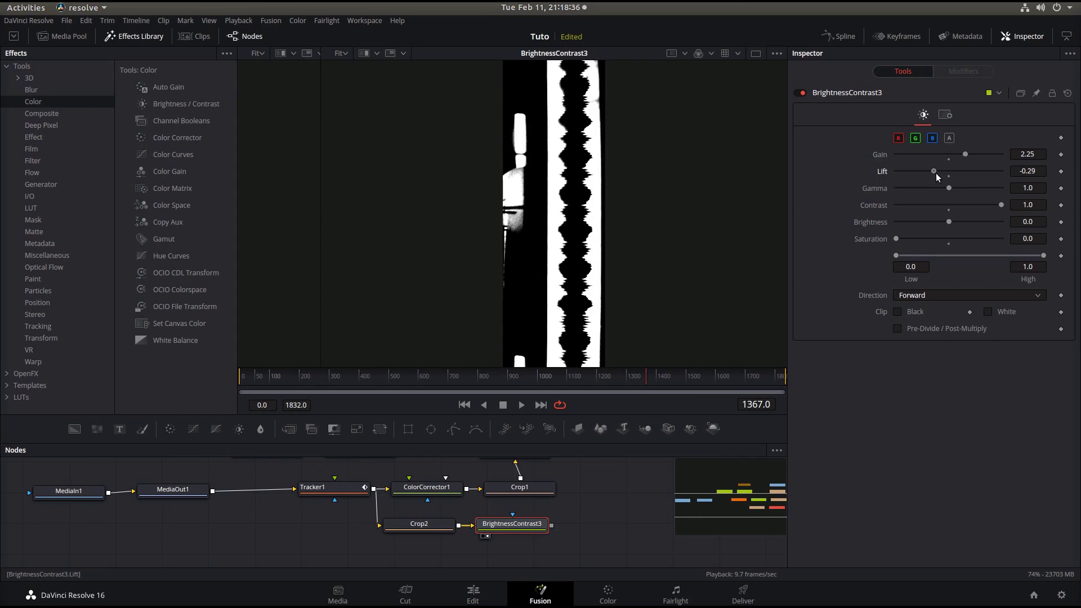
left_click_drag(949, 222, 951, 224)
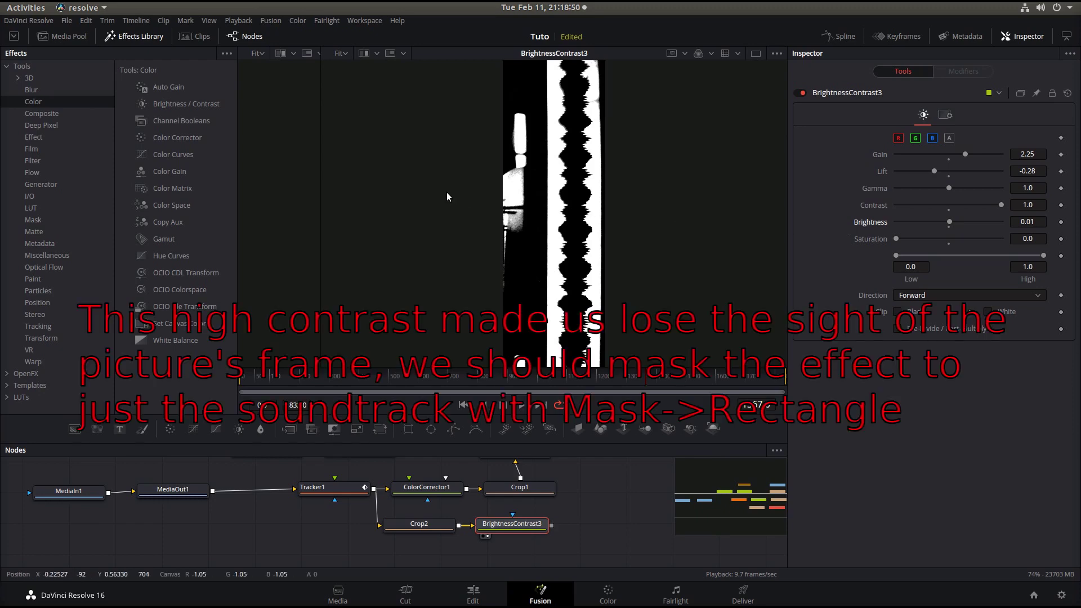
Add a Rectangle2 mask to BrightnessContrast3 and stretch it over the whole soundtrack strip.
left_click(31, 221)
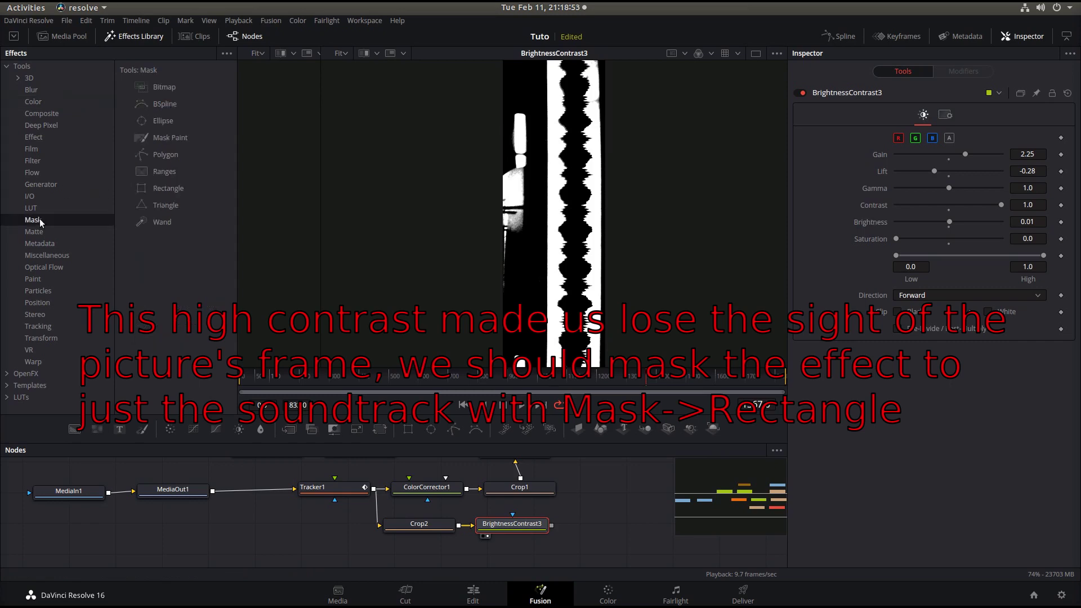
double_click(167, 189)
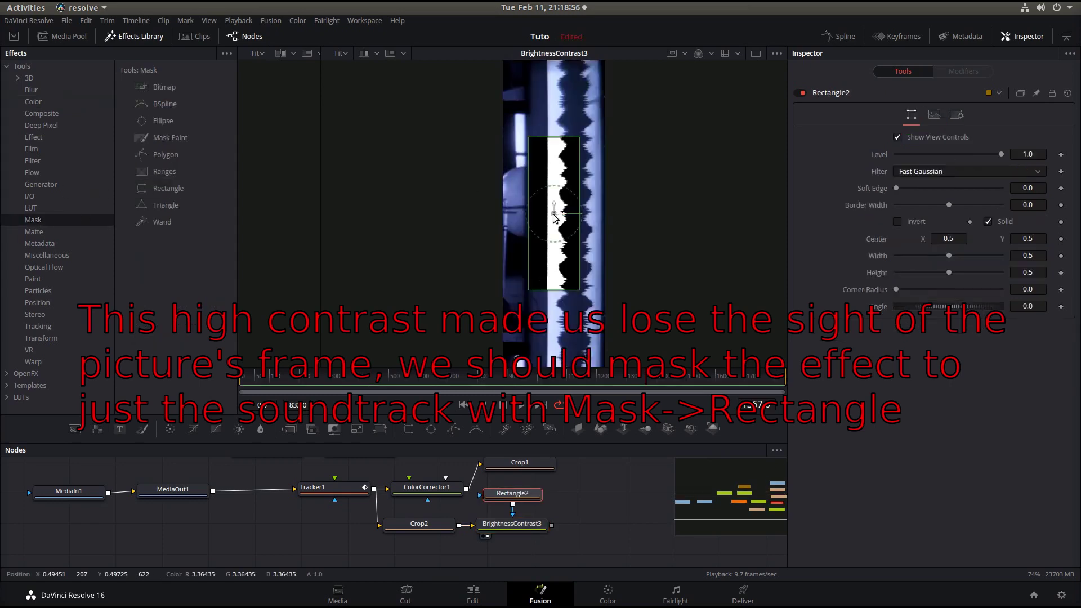
left_click_drag(554, 218, 572, 217)
left_click_drag(572, 140, 572, 62)
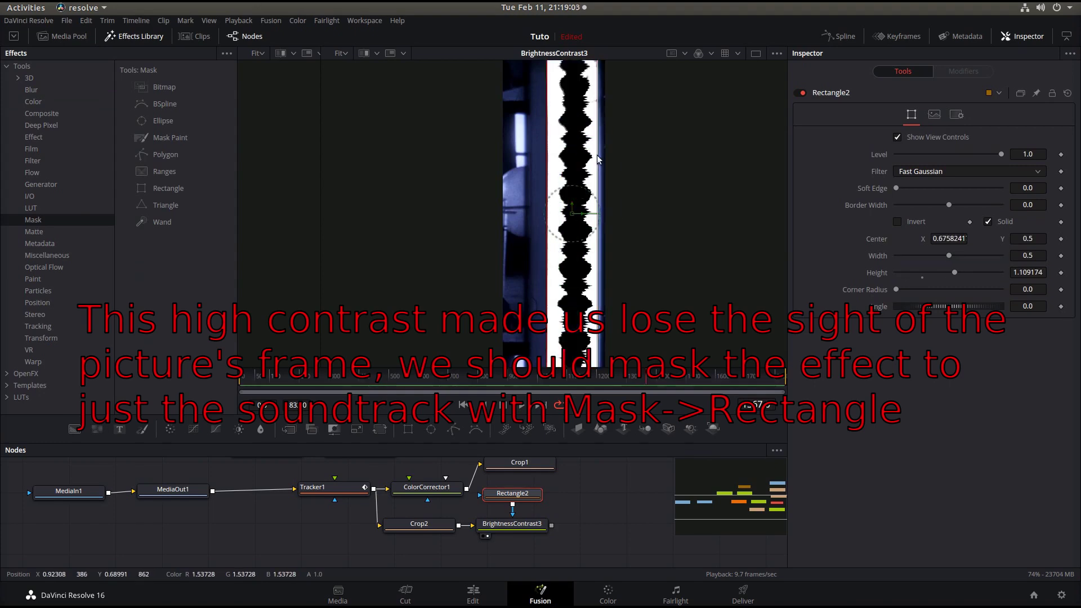
left_click_drag(598, 159, 603, 161)
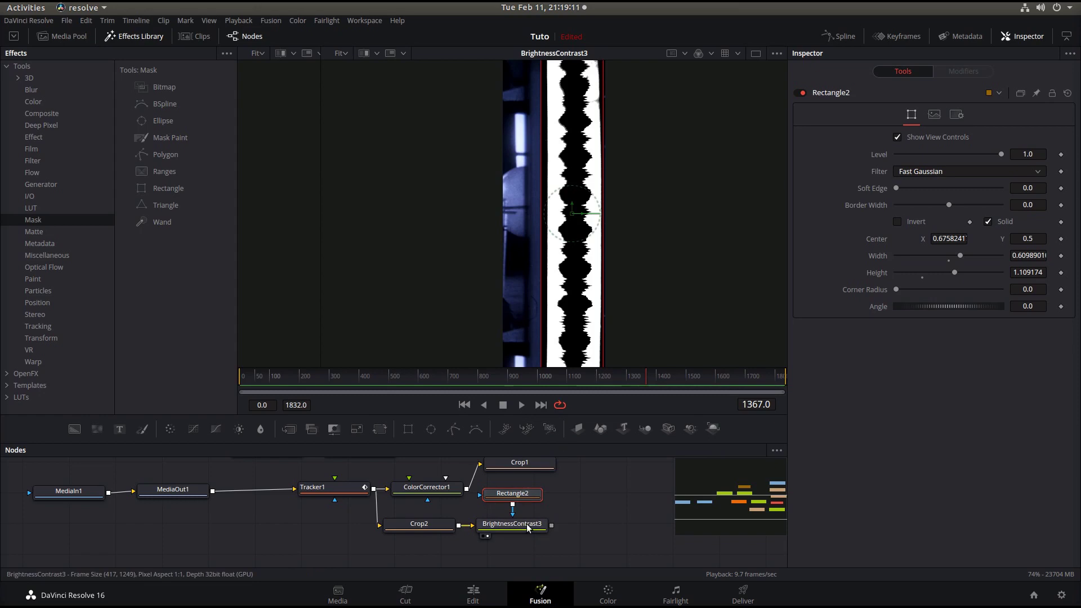
left_click(502, 527)
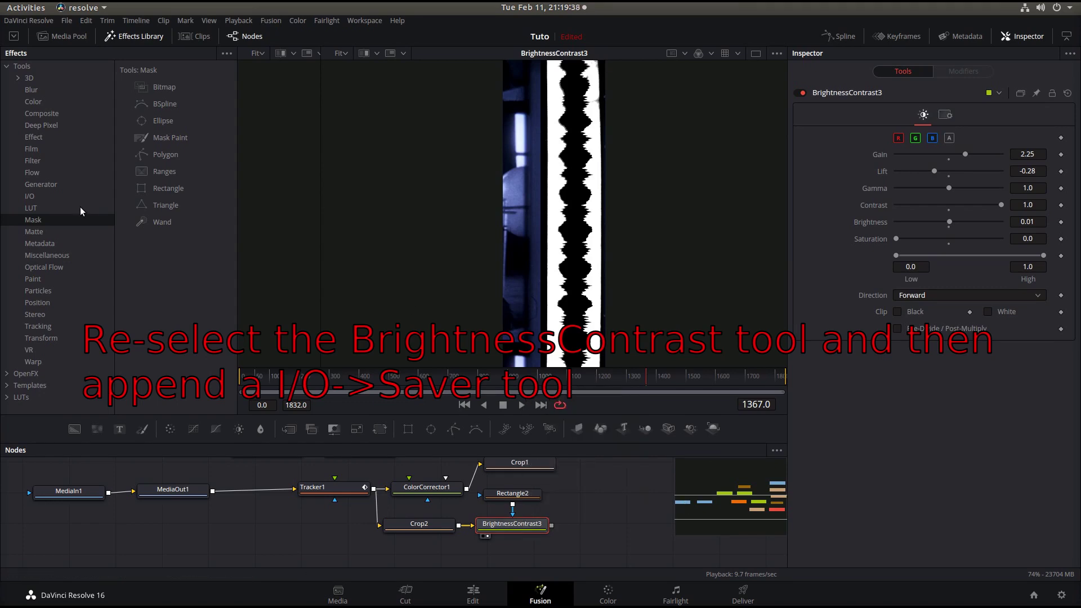
Add Saver2 after BrightnessContrast3, saving 00000.jpg frames into a new Tuto2SND folder under Videos.
left_click(40, 198)
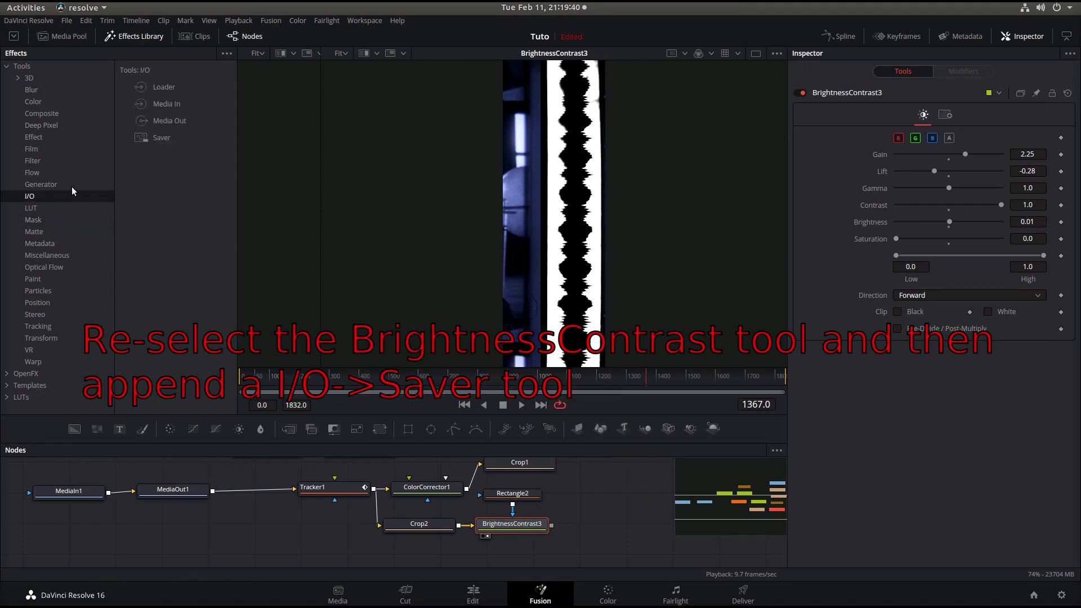
left_click(152, 141)
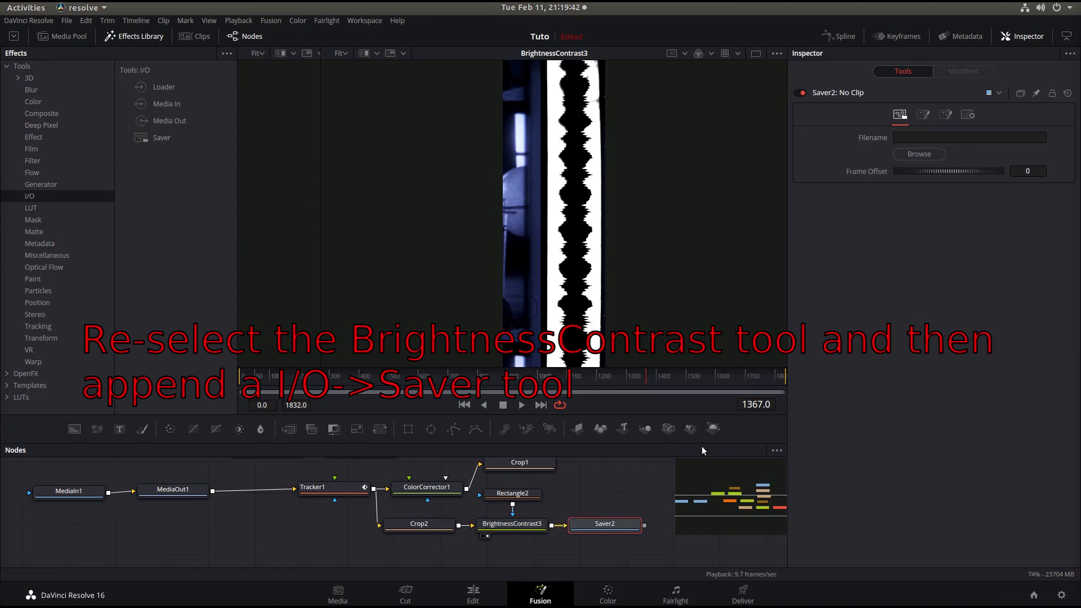
left_click(580, 539)
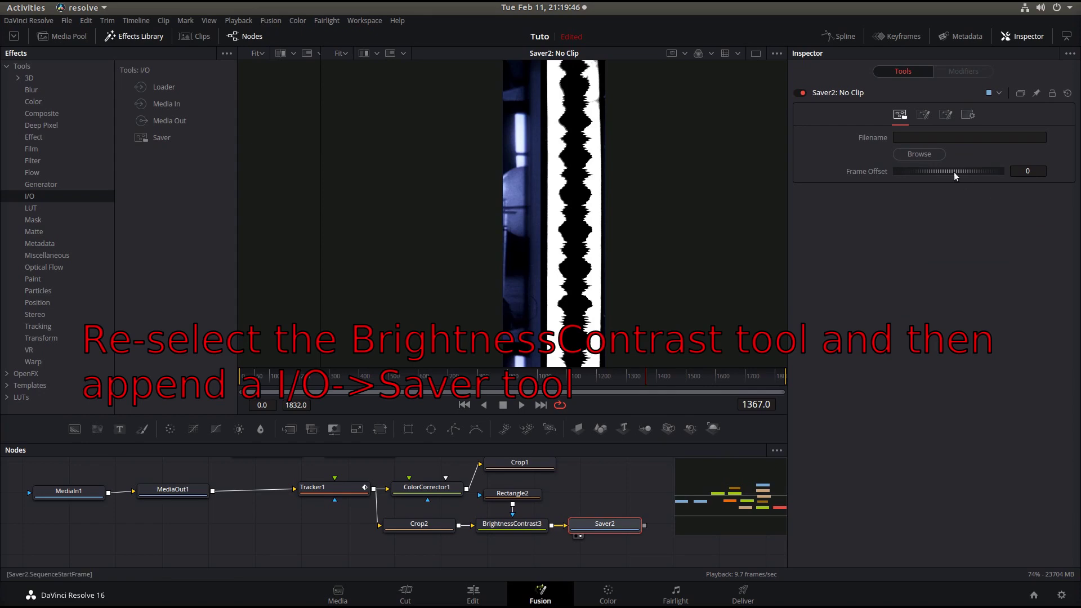
left_click(919, 154)
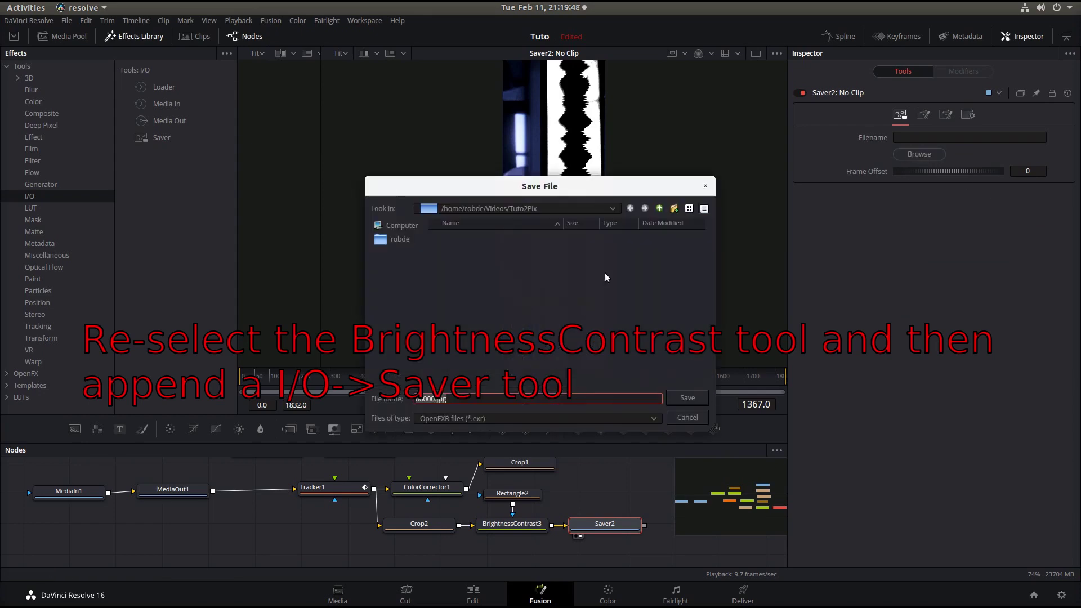
left_click(661, 208)
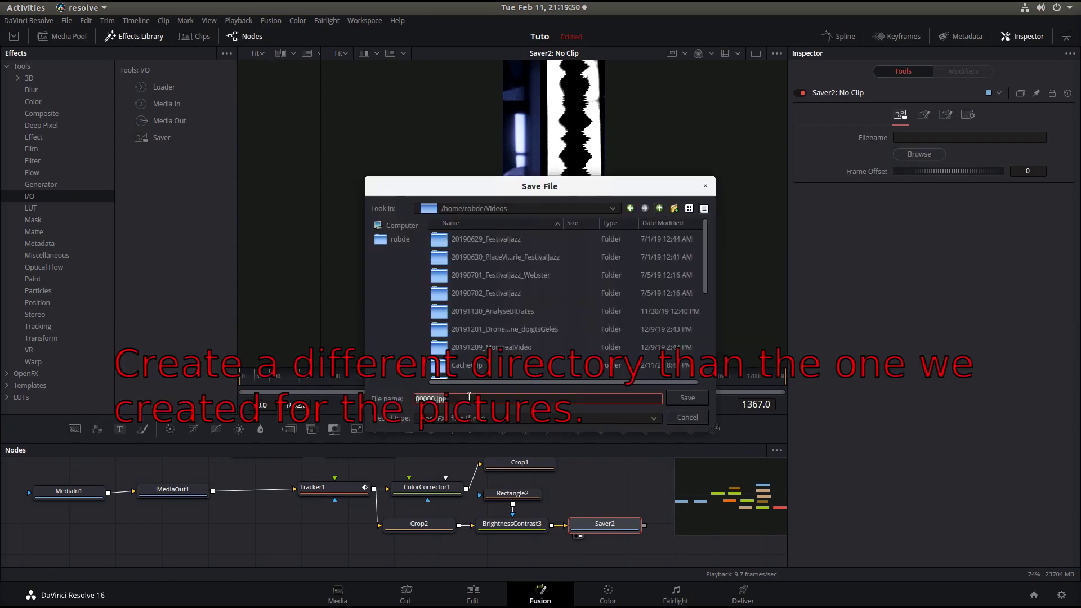
left_click(676, 209)
type("Tuto2SND")
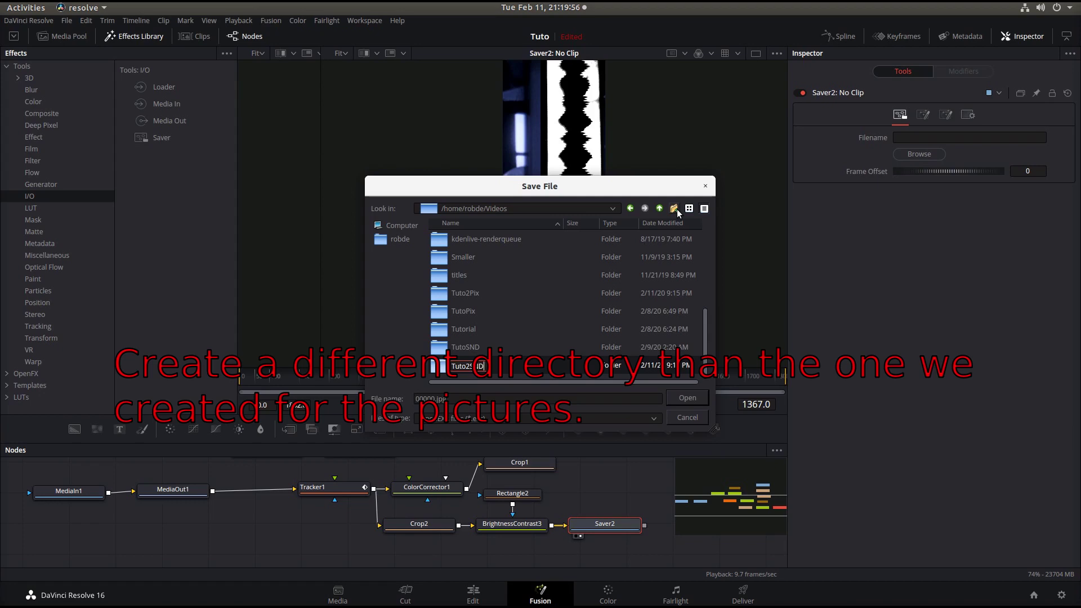
key("Return")
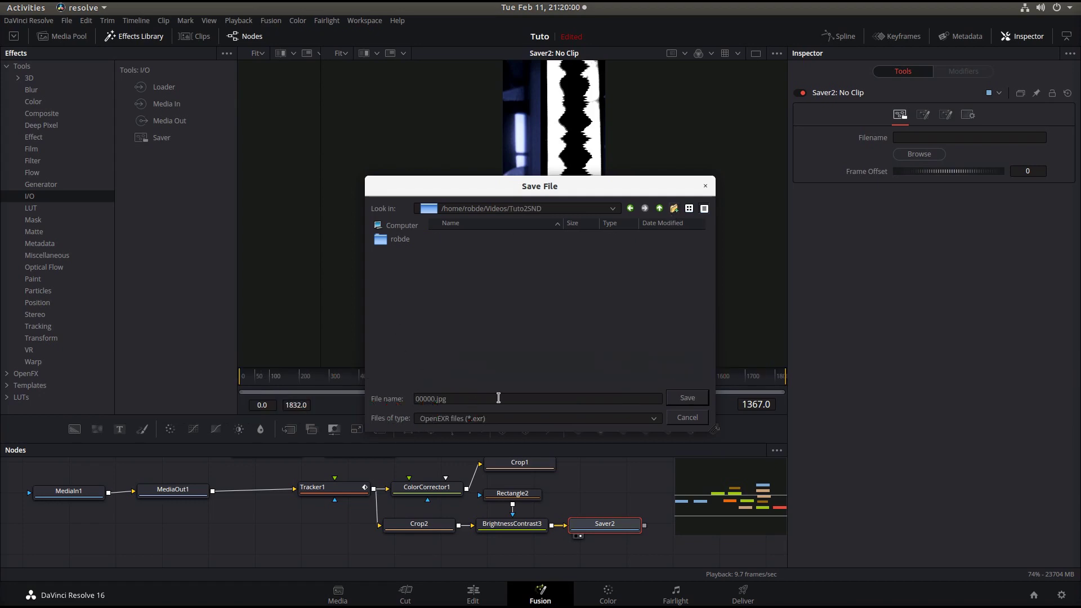
left_click(688, 403)
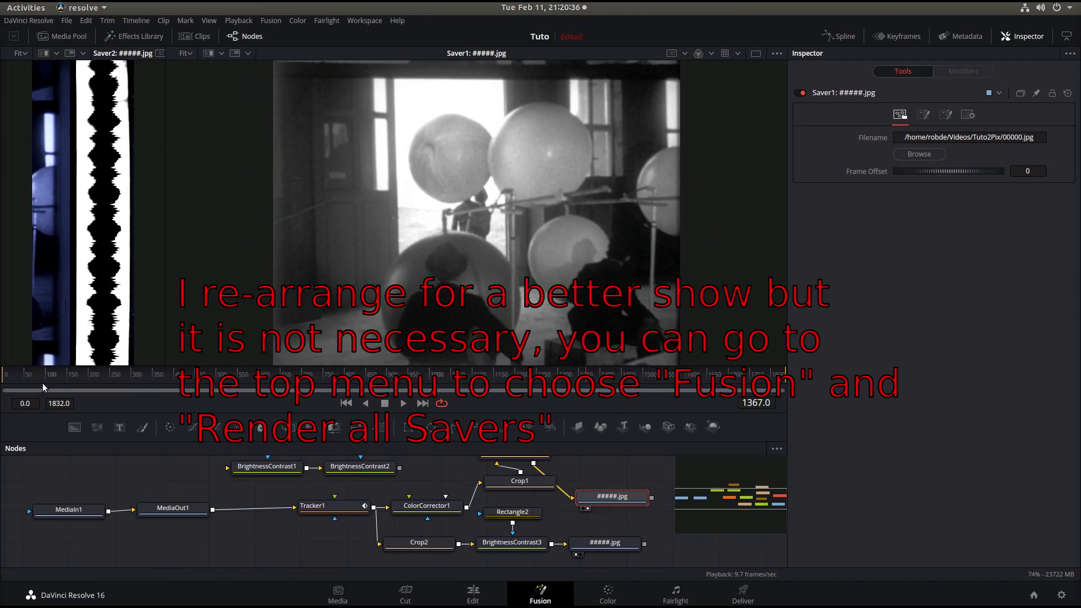
Run Fusion > Render All Savers to render frames 0 to 1832 from both savers.
left_click(269, 21)
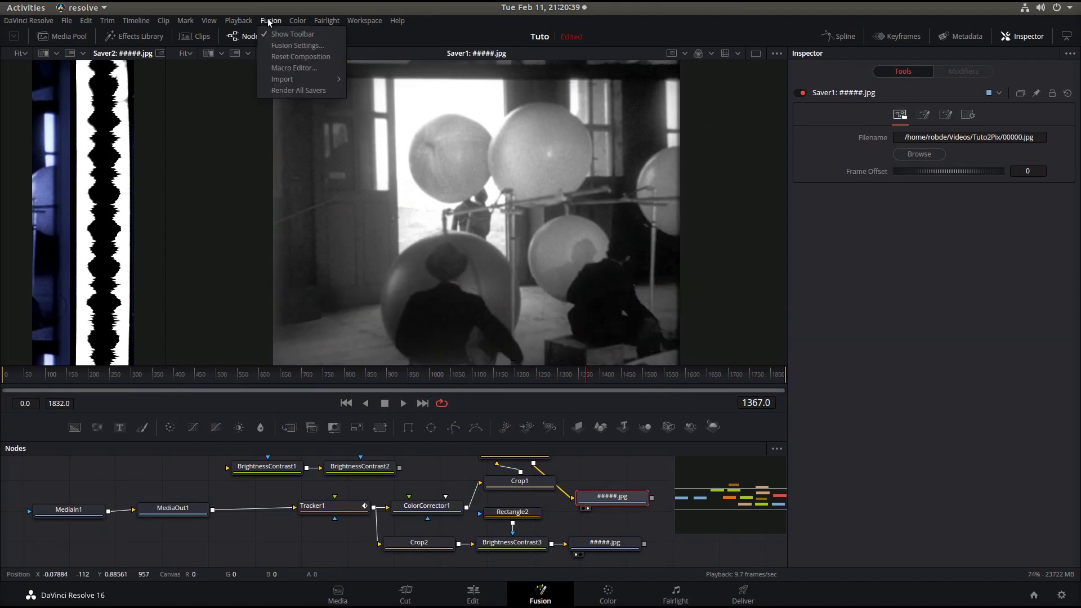
left_click(291, 91)
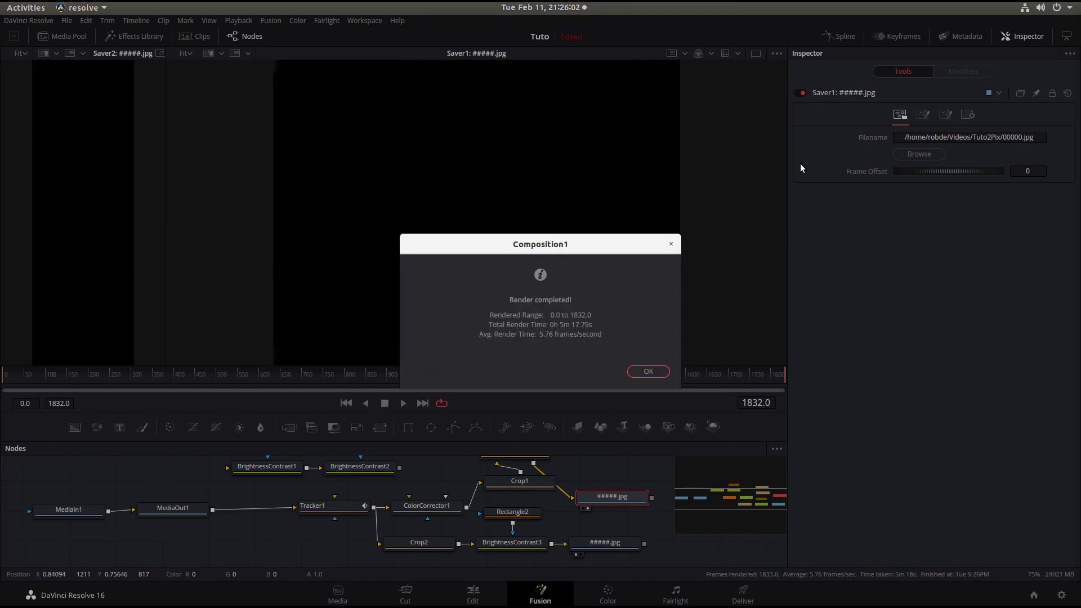
Dismiss the render-completed message, save the Tuto project, and quit DaVinci Resolve.
left_click(648, 372)
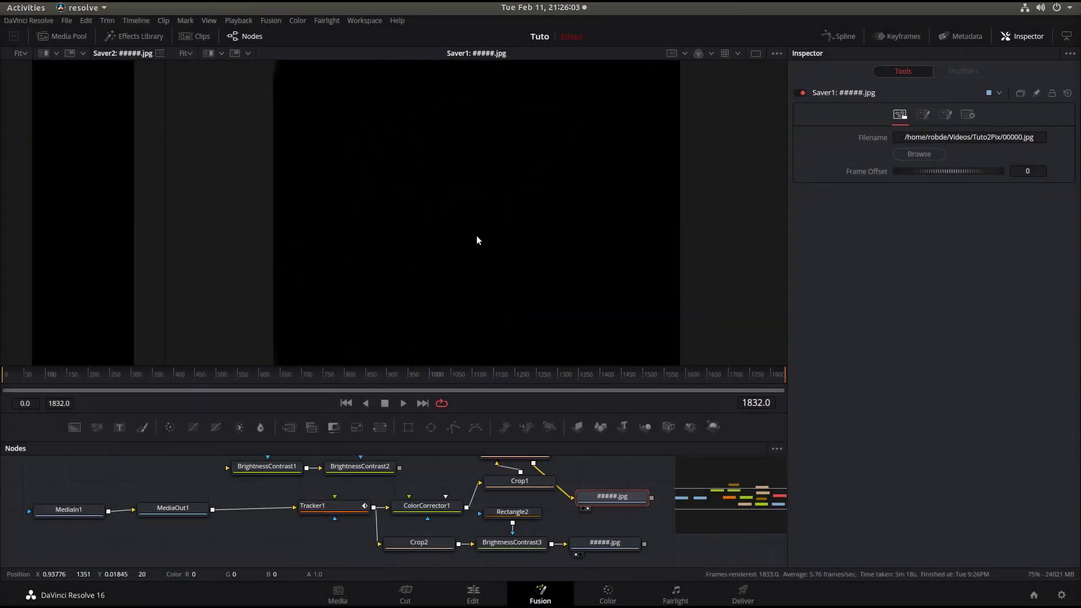
left_click(67, 21)
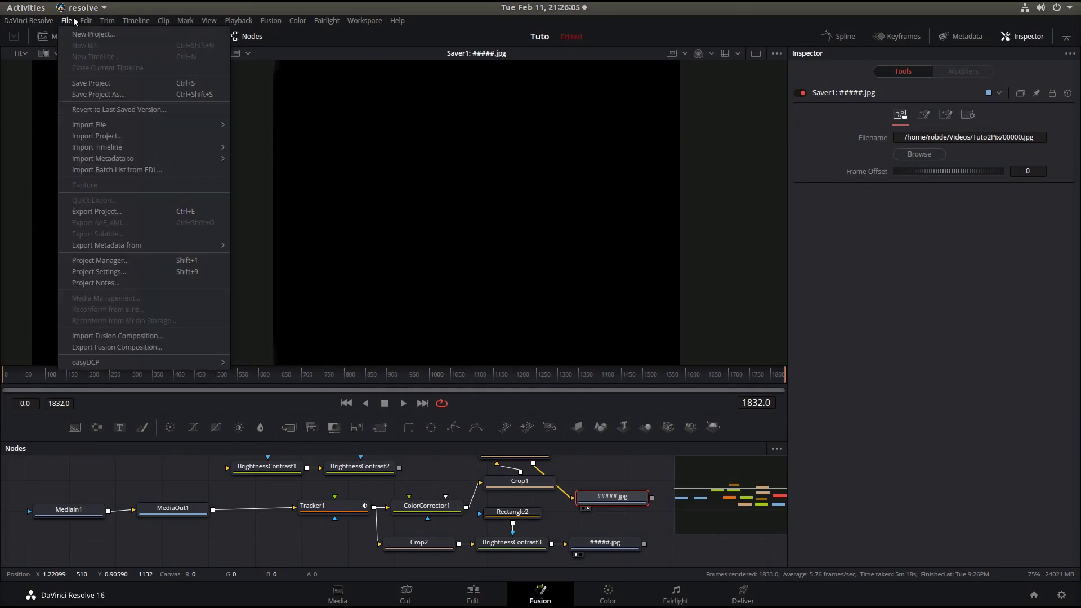
left_click(113, 85)
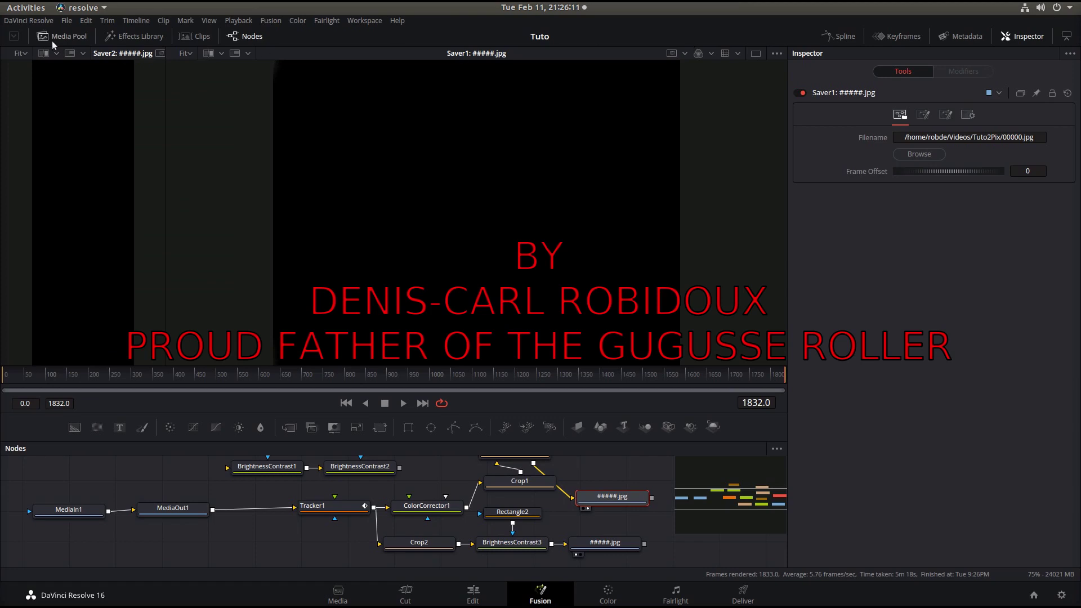
left_click(41, 21)
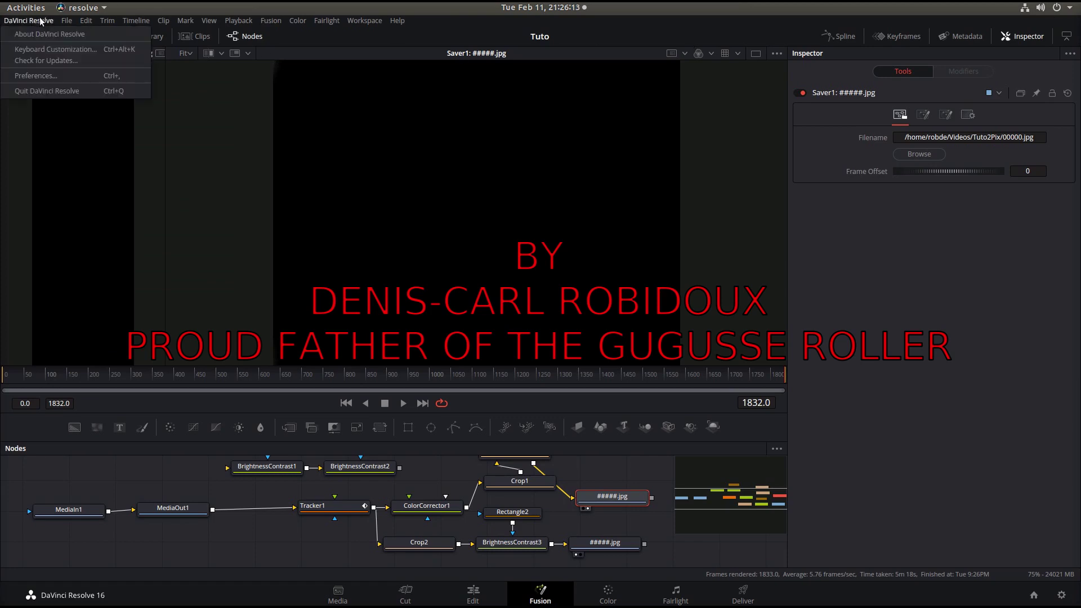
left_click(54, 92)
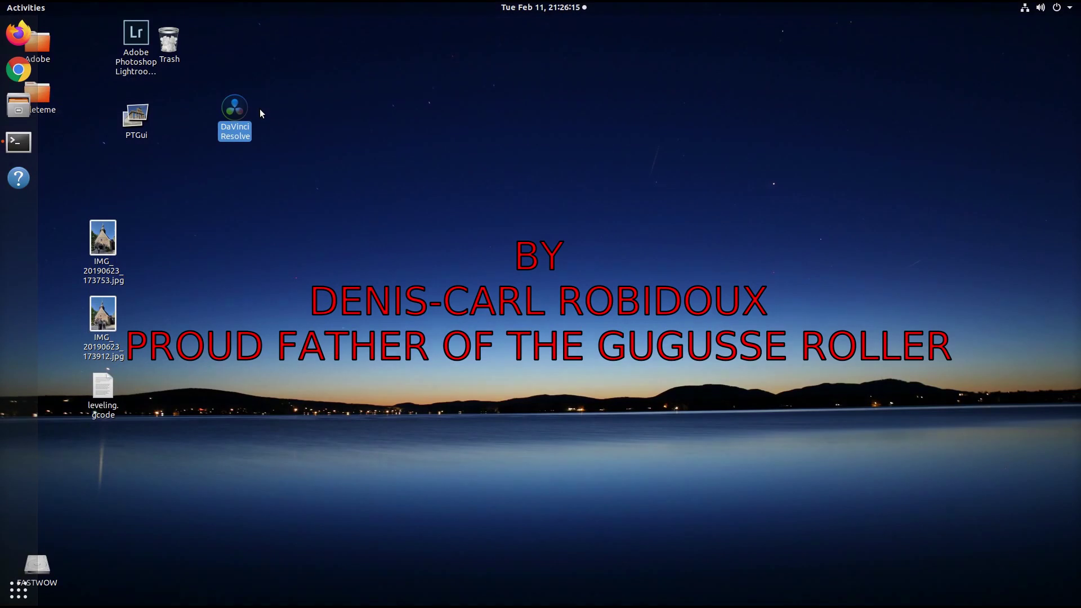